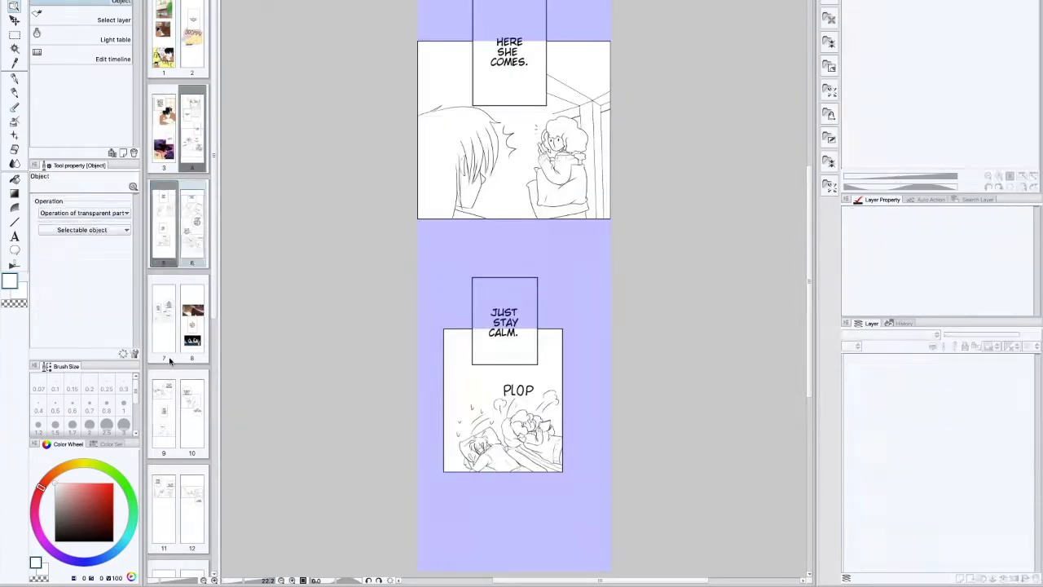
Open page 7 of the comic and move the stray browser window out of the way
{"action": "double_click", "coordinate": [167, 343]}
{"action": "left_click_drag", "start_coordinate": [213, 313], "coordinate": [216, 357]}
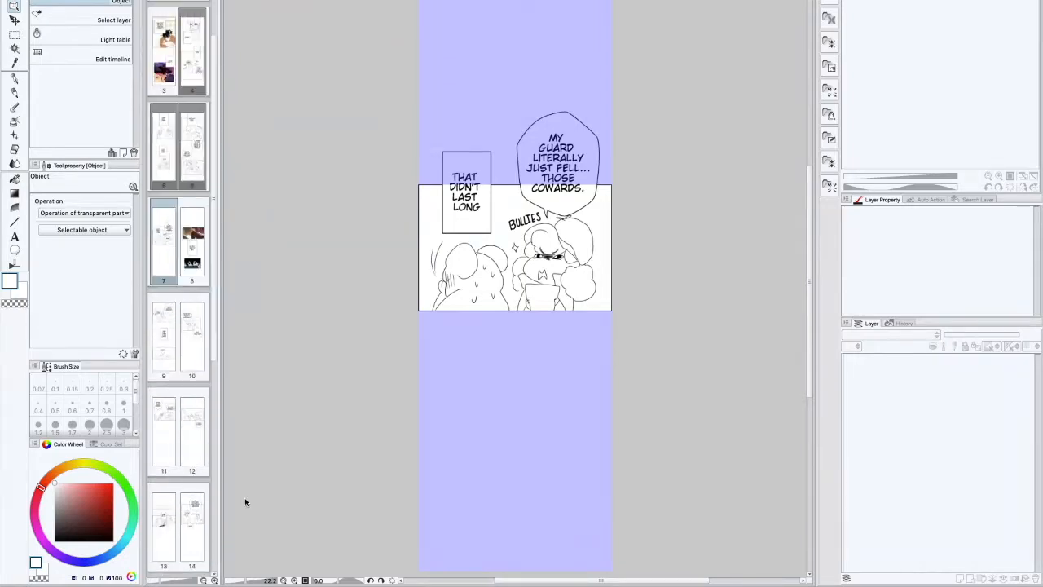
{"action": "key", "text": "Tab"}
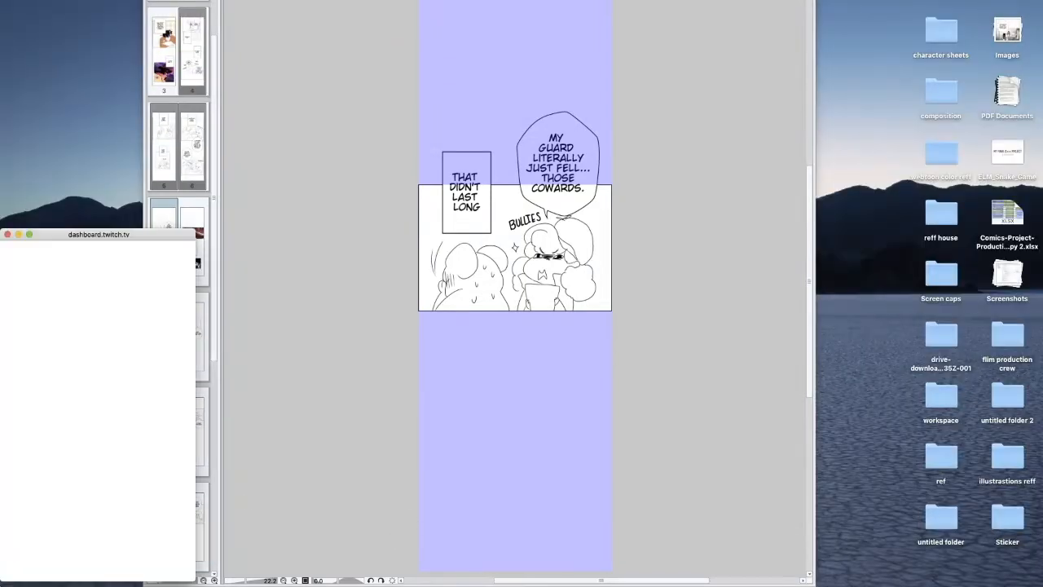
{"action": "left_click_drag", "start_coordinate": [101, 234], "coordinate": [0, 163]}
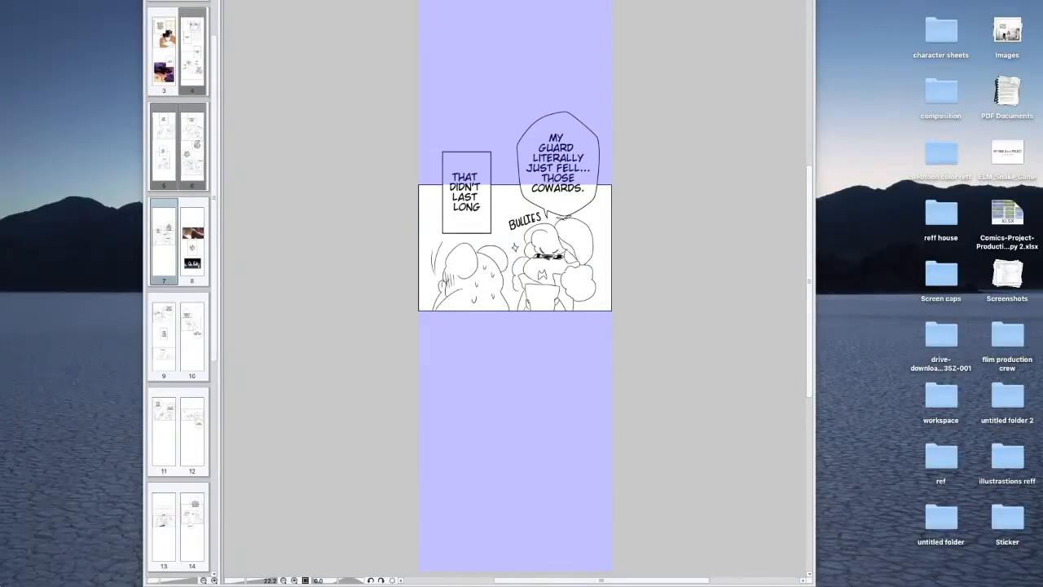
{"action": "key", "text": "Tab"}
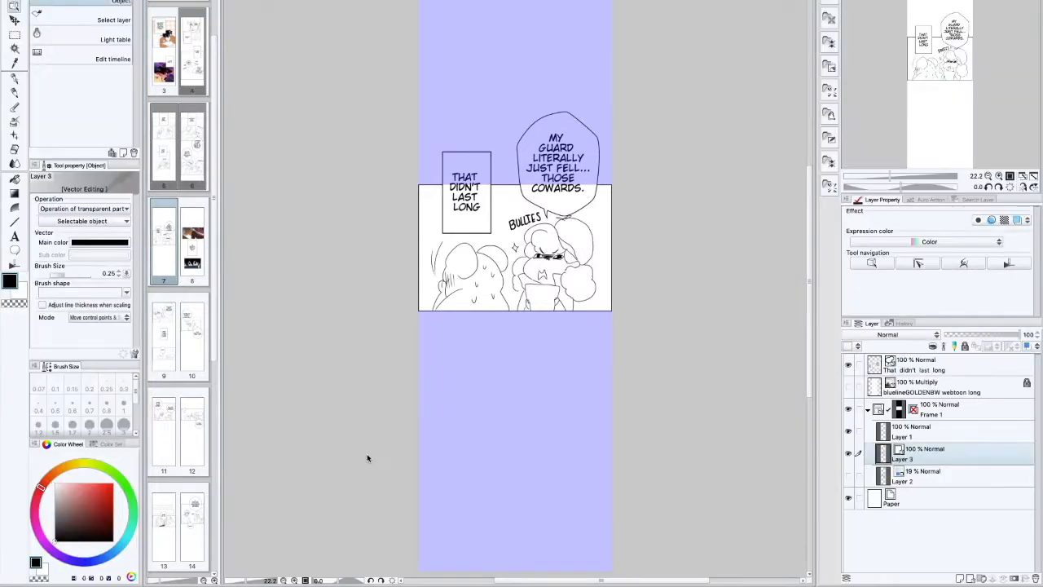
Check the coloured reference panel of the two characters and bring up comic page 4
{"action": "left_click", "coordinate": [119, 0]}
{"action": "mouse_move", "coordinate": [147, 0]}
{"action": "left_click", "coordinate": [265, 0]}
{"action": "left_click", "coordinate": [119, 0]}
{"action": "left_click", "coordinate": [277, 6]}
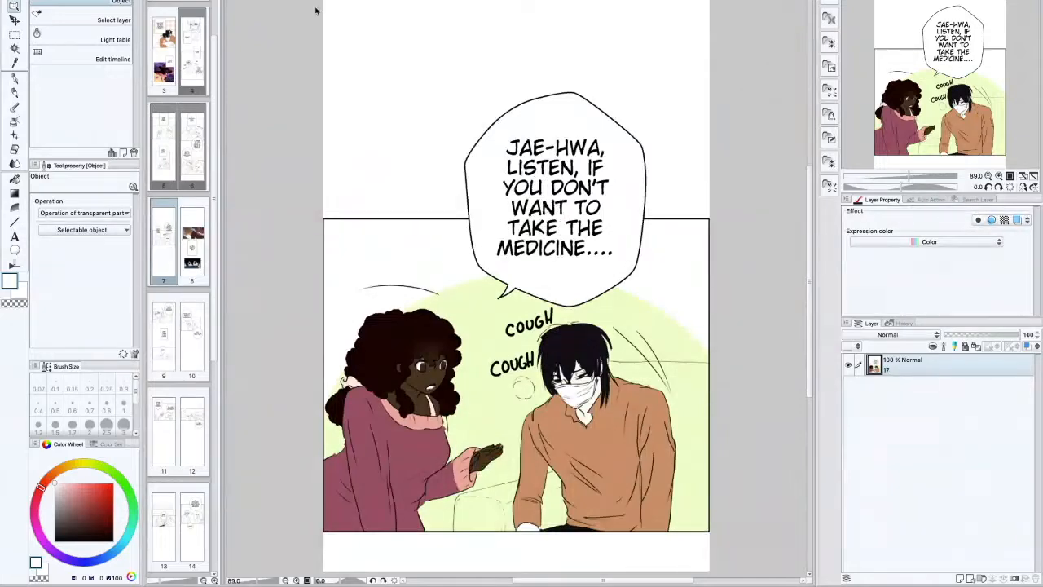
{"action": "scroll", "coordinate": [558, 132], "scroll_direction": "down", "scroll_amount": 5}
{"action": "left_click", "coordinate": [522, 0]}
{"action": "scroll", "coordinate": [523, 93], "scroll_direction": "down", "scroll_amount": 3}
{"action": "scroll", "coordinate": [522, 93], "scroll_direction": "down", "scroll_amount": 3}
{"action": "left_click", "coordinate": [489, 0]}
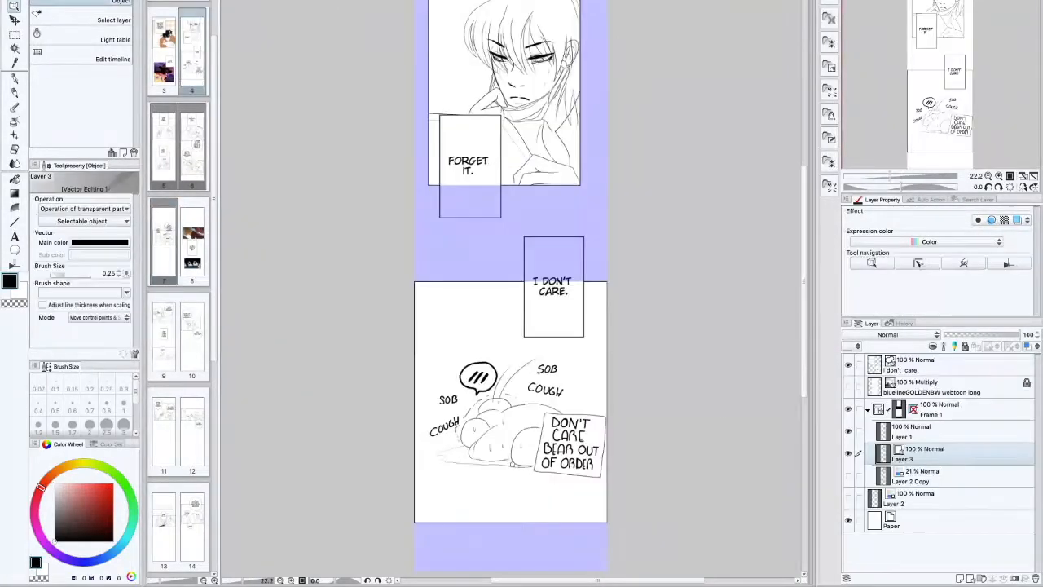
Move Layer 3 above Layer 1 and fill the man's skin with pale cream on Layer 1
{"action": "left_click_drag", "start_coordinate": [918, 437], "coordinate": [929, 453]}
{"action": "left_click", "coordinate": [18, 81]}
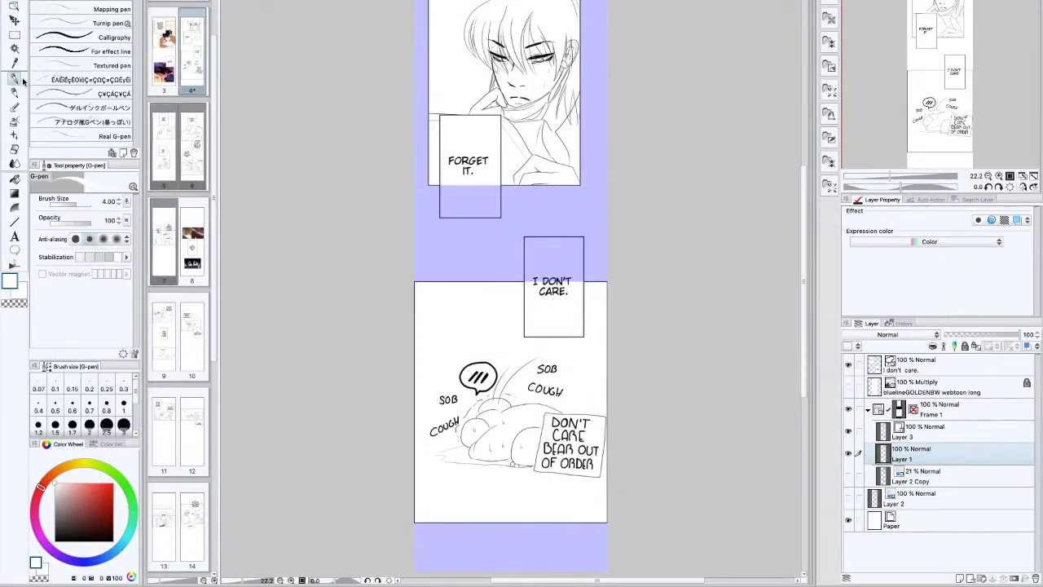
{"action": "left_click", "coordinate": [109, 445]}
{"action": "left_click", "coordinate": [40, 529]}
{"action": "left_click", "coordinate": [17, 179]}
{"action": "scroll", "coordinate": [560, 163], "scroll_direction": "up", "scroll_amount": 2}
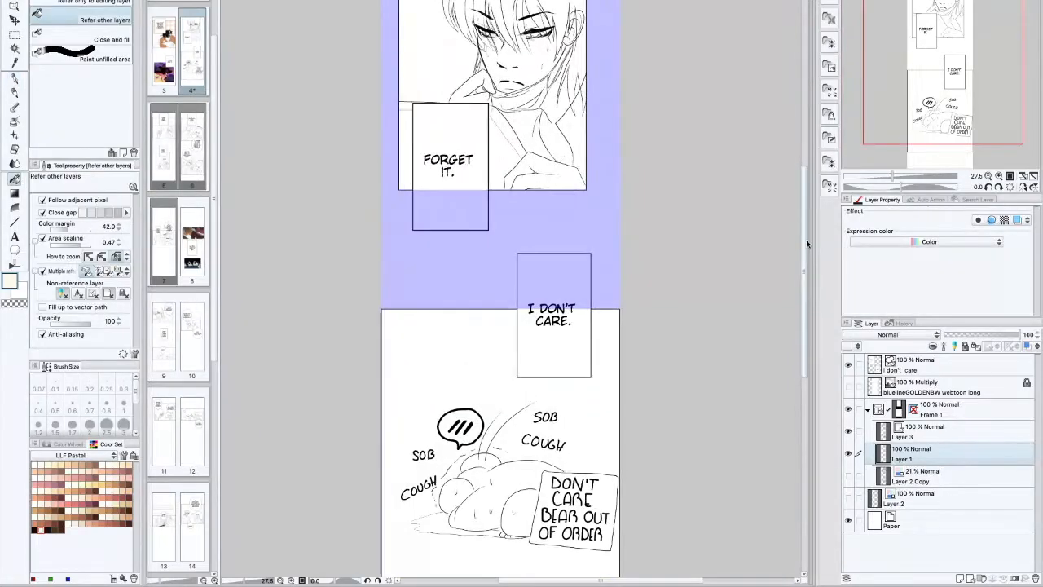
{"action": "left_click_drag", "start_coordinate": [560, 162], "coordinate": [558, 282]}
{"action": "left_click", "coordinate": [569, 264]}
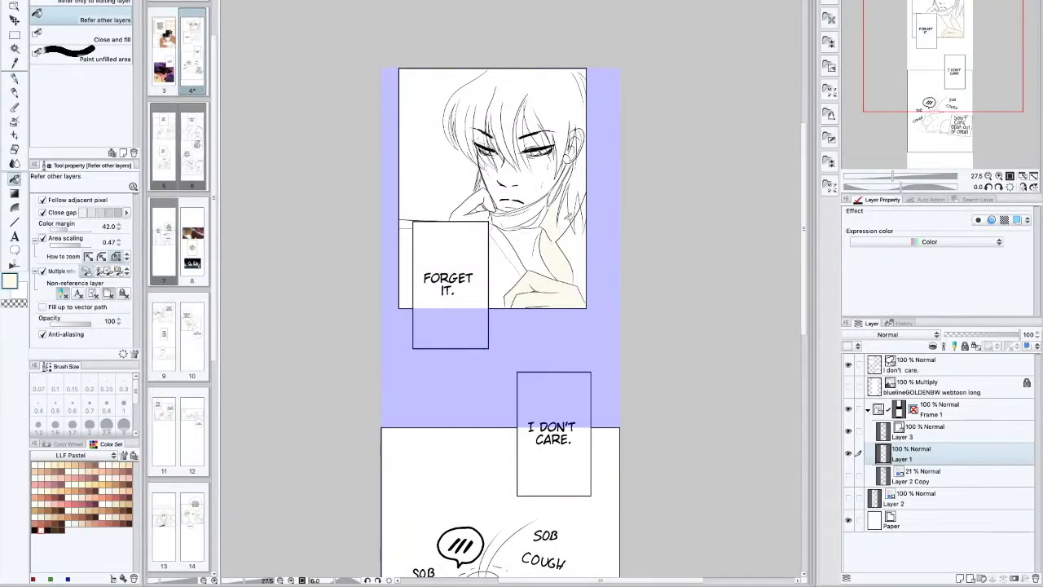
{"action": "scroll", "coordinate": [570, 172], "scroll_direction": "up", "scroll_amount": 1}
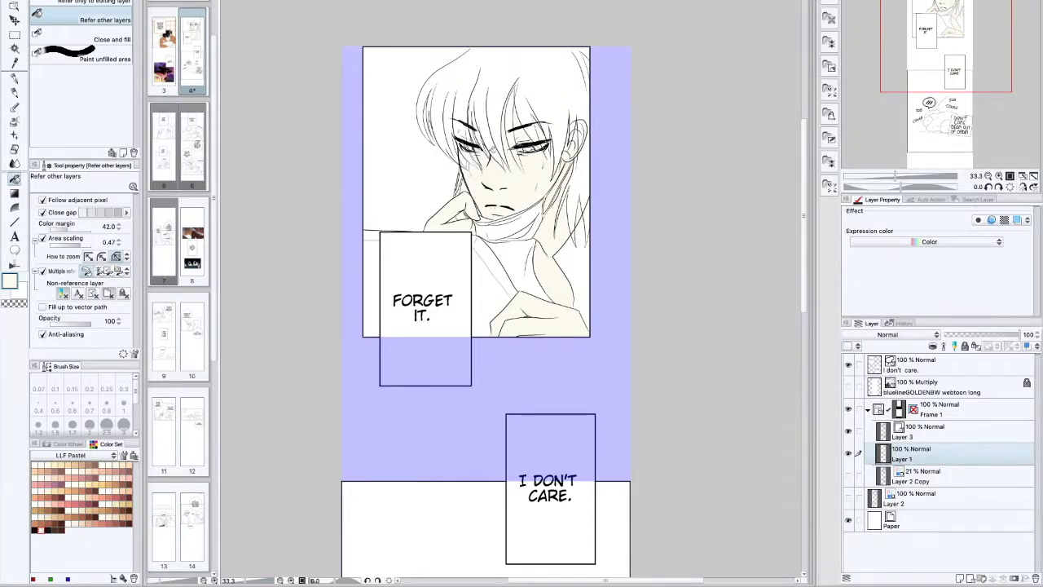
Fill the man's hair with black, including the small strands around his face and neck
{"action": "left_click", "coordinate": [46, 528]}
{"action": "left_click", "coordinate": [535, 57]}
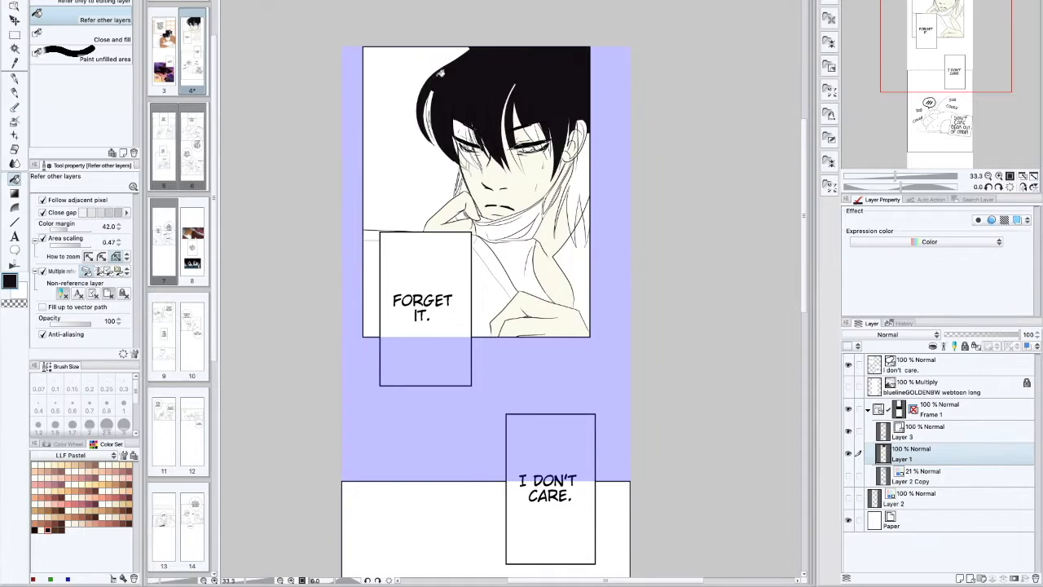
{"action": "left_click", "coordinate": [461, 122]}
{"action": "left_click", "coordinate": [472, 154]}
{"action": "left_click", "coordinate": [576, 192]}
{"action": "left_click", "coordinate": [585, 131]}
{"action": "left_click", "coordinate": [587, 224]}
{"action": "left_click", "coordinate": [576, 236]}
Fill the remaining gaps and extend the hair strands in black using the G-pen at size 0.80
{"action": "left_click", "coordinate": [16, 79]}
{"action": "key", "text": "bracketleft"}
{"action": "key", "text": "bracketleft"}
{"action": "key", "text": "bracketleft"}
{"action": "key", "text": "bracketleft"}
{"action": "key", "text": "bracketleft"}
{"action": "key", "text": "bracketleft"}
{"action": "key", "text": "bracketleft"}
{"action": "key", "text": "bracketleft"}
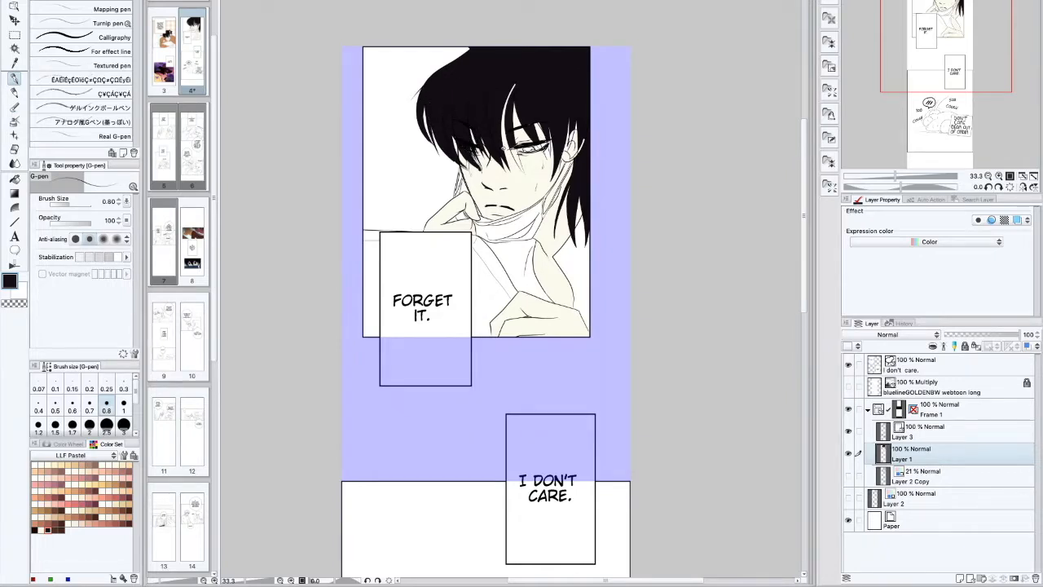
{"action": "mouse_move", "coordinate": [508, 127]}
{"action": "left_mouse_down"}
{"action": "mouse_move", "coordinate": [515, 150]}
{"action": "mouse_move", "coordinate": [552, 167]}
{"action": "left_mouse_up"}
{"action": "left_click_drag", "start_coordinate": [570, 125], "coordinate": [566, 186]}
{"action": "left_click_drag", "start_coordinate": [452, 134], "coordinate": [459, 150]}
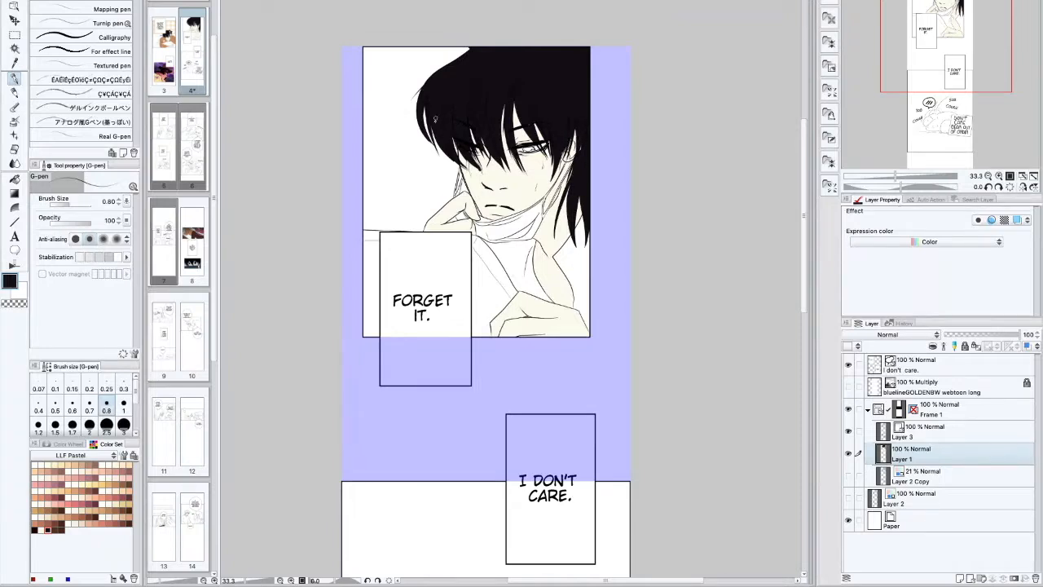
{"action": "left_click_drag", "start_coordinate": [472, 47], "coordinate": [432, 72]}
Fade the fringe over the man's forehead and eyes with skin colour using the Soft airbrush at size 8.00
{"action": "key", "text": "b"}
{"action": "mouse_move", "coordinate": [481, 134]}
{"action": "left_mouse_down"}
{"action": "mouse_move", "coordinate": [489, 154]}
{"action": "mouse_move", "coordinate": [505, 122]}
{"action": "mouse_move", "coordinate": [497, 170]}
{"action": "left_mouse_up"}
{"action": "left_click_drag", "start_coordinate": [575, 128], "coordinate": [551, 156]}
{"action": "left_click_drag", "start_coordinate": [486, 141], "coordinate": [482, 162]}
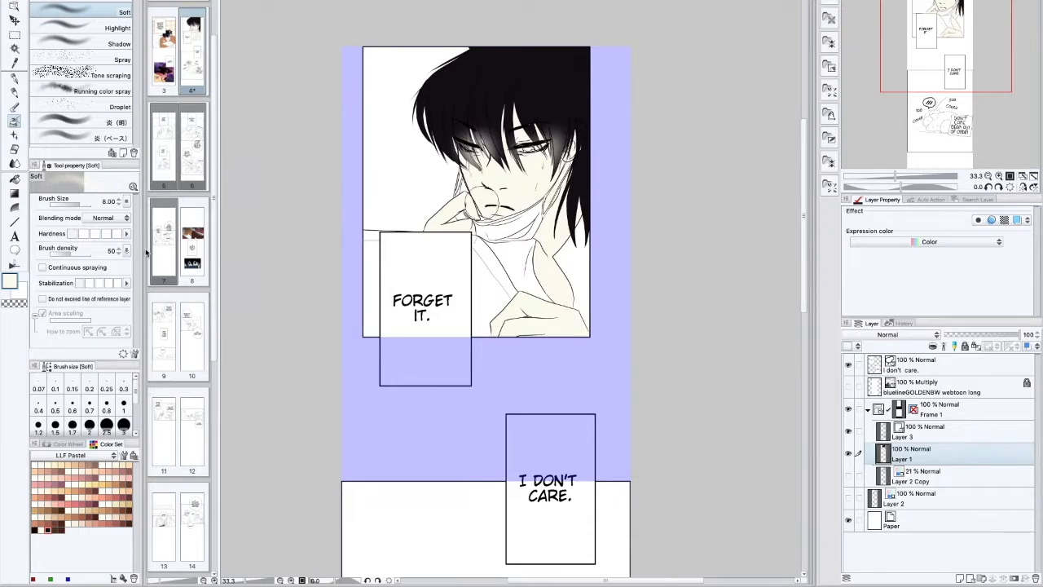
Fill both parts of the man's sweater with orange-brown, skipping the collar-side mask
{"action": "key", "text": "p"}
{"action": "left_click", "coordinate": [491, 60], "text": "alt"}
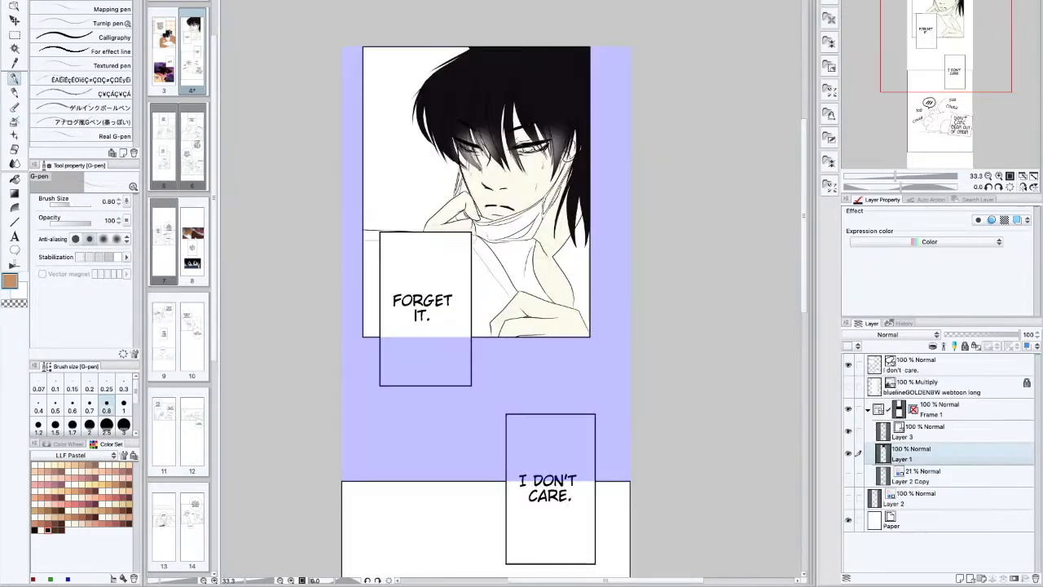
{"action": "key", "text": "g"}
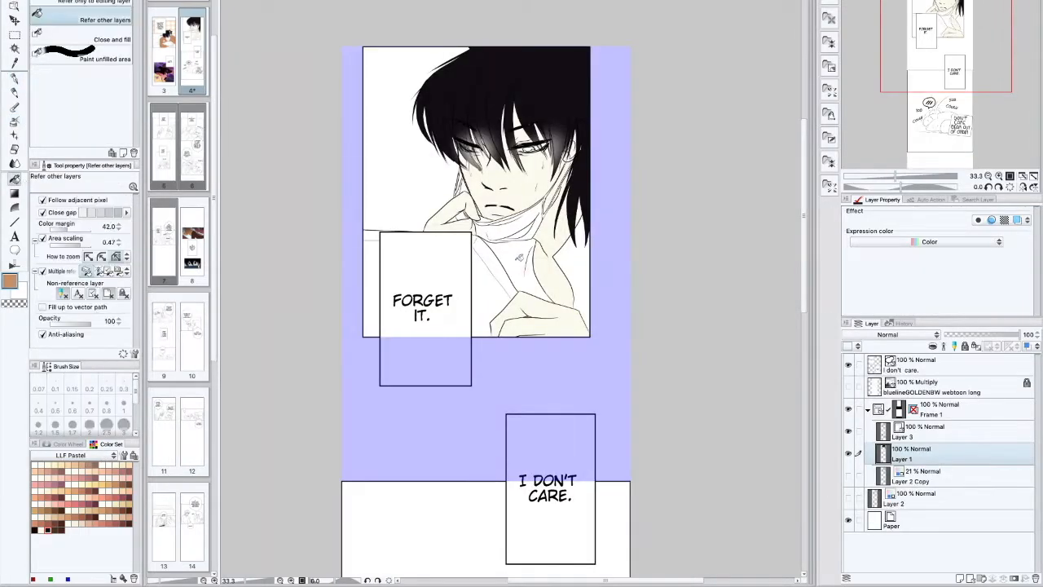
{"action": "left_click", "coordinate": [518, 257]}
{"action": "left_click", "coordinate": [585, 284]}
{"action": "key", "text": "x"}
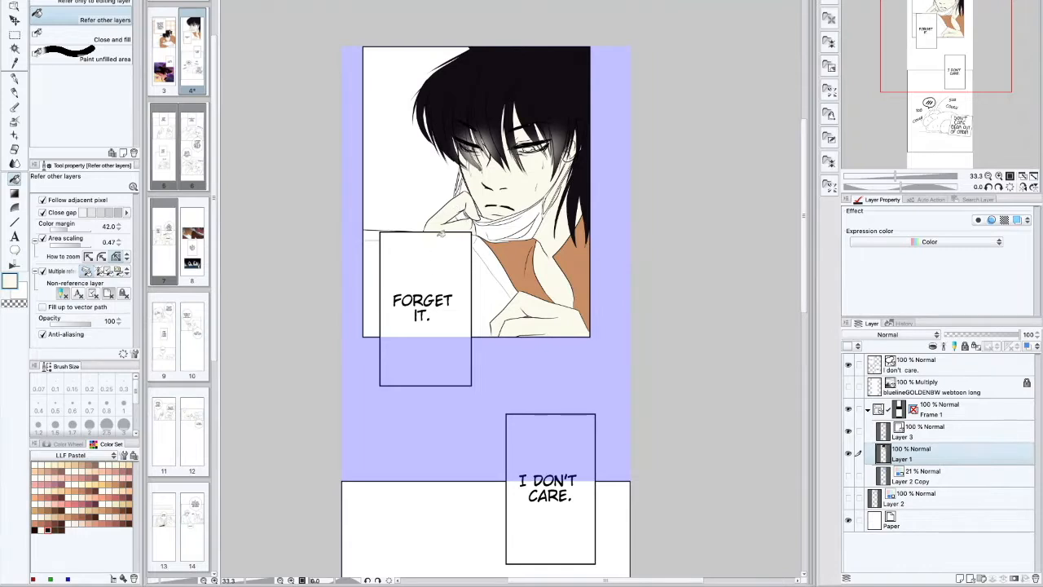
Fill the area on both sides of the "FORGET IT." box with dark blue
{"action": "left_click", "coordinate": [68, 444]}
{"action": "left_click", "coordinate": [100, 559]}
{"action": "left_click", "coordinate": [91, 526]}
{"action": "left_click", "coordinate": [87, 518]}
{"action": "left_click", "coordinate": [106, 555]}
{"action": "left_click", "coordinate": [486, 286]}
{"action": "left_click", "coordinate": [376, 268]}
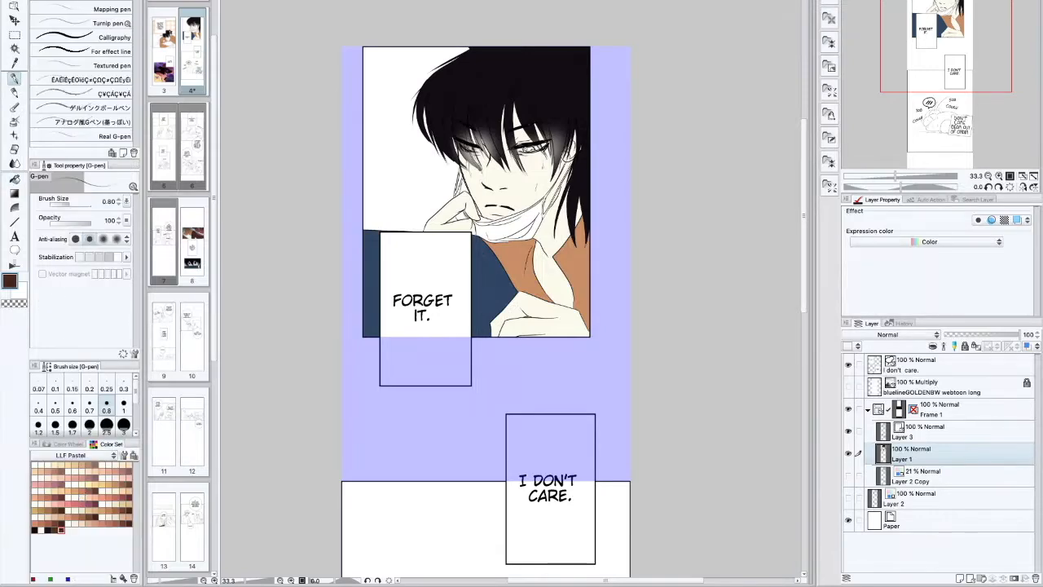
Colour the man's irises in brown tones with the G-pen at size 0.50 and darken them with the Soft airbrush
{"action": "scroll", "coordinate": [481, 244], "scroll_direction": "up", "scroll_amount": 2}
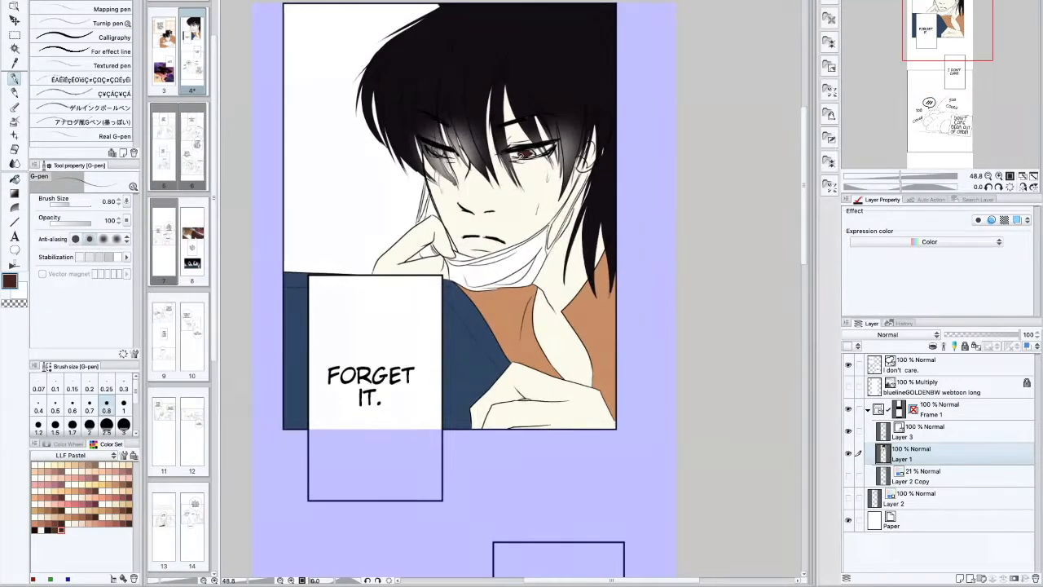
{"action": "left_click", "coordinate": [78, 463]}
{"action": "key", "text": "bracketleft"}
{"action": "key", "text": "bracketleft"}
{"action": "key", "text": "bracketleft"}
{"action": "left_click", "coordinate": [522, 152], "text": "alt"}
{"action": "key", "text": "b"}
{"action": "key", "text": "bracketright"}
{"action": "key", "text": "bracketright"}
{"action": "key", "text": "bracketright"}
{"action": "key", "text": "bracketright"}
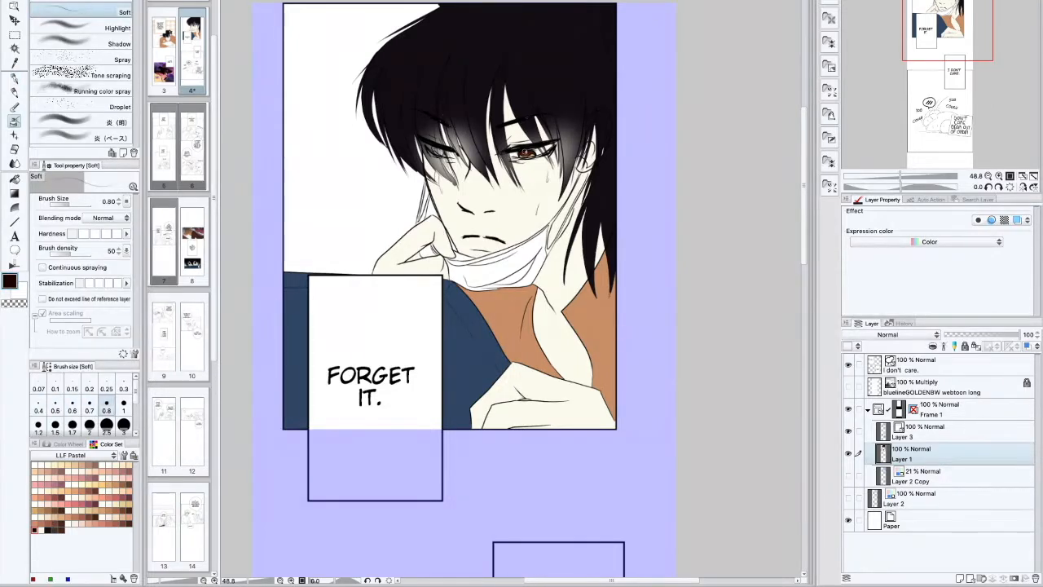
Create a new layer above Layer 3 and add light highlights to the man's eyes with the G-pen
{"action": "key", "text": "c"}
{"action": "key", "text": "p"}
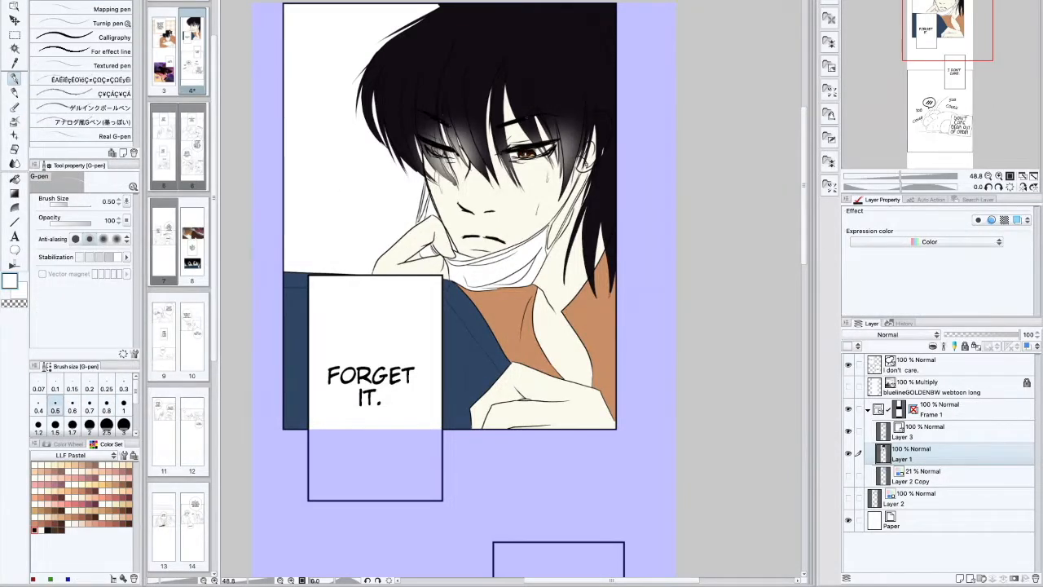
{"action": "left_click", "coordinate": [73, 484]}
{"action": "left_click", "coordinate": [35, 471]}
{"action": "key", "text": "ctrl+shift+n"}
{"action": "key", "text": "c"}
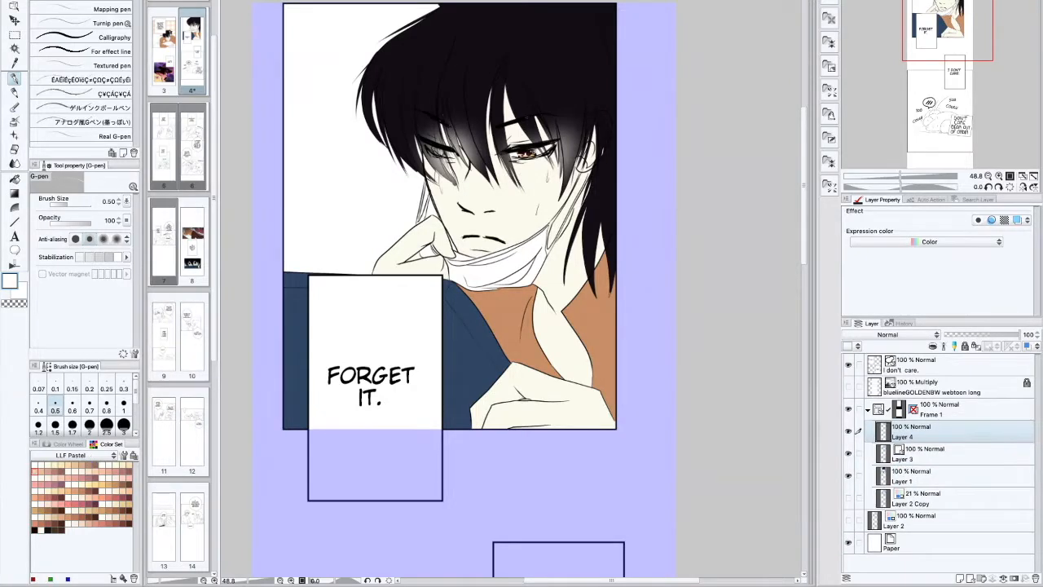
Fill the bear's body, head, ears, leg and toes with pale yellow on Layer 1
{"action": "scroll", "coordinate": [795, 236], "scroll_direction": "down", "scroll_amount": 12}
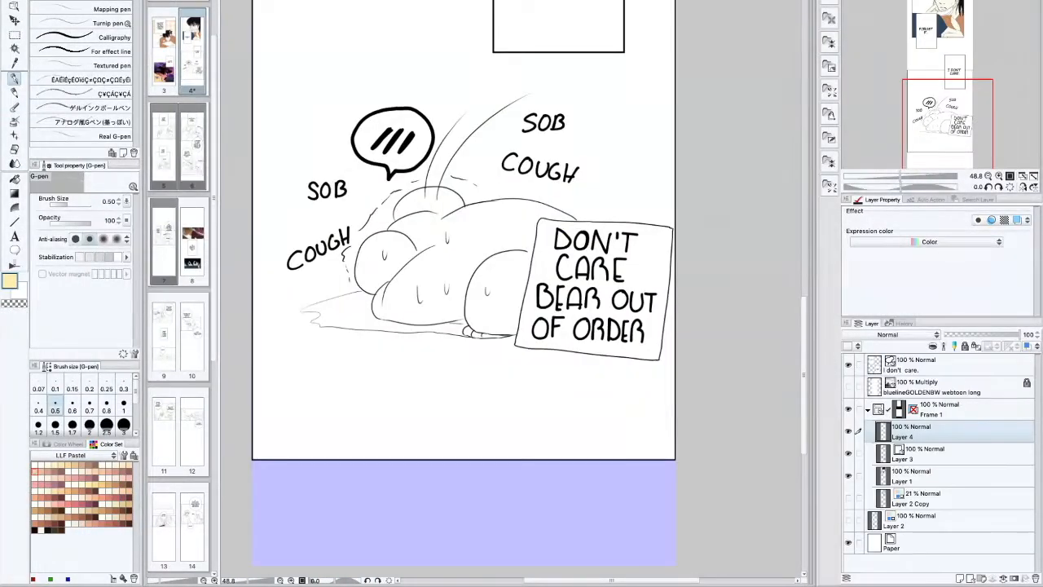
{"action": "left_click", "coordinate": [14, 178]}
{"action": "left_click", "coordinate": [910, 475]}
{"action": "left_click", "coordinate": [472, 260]}
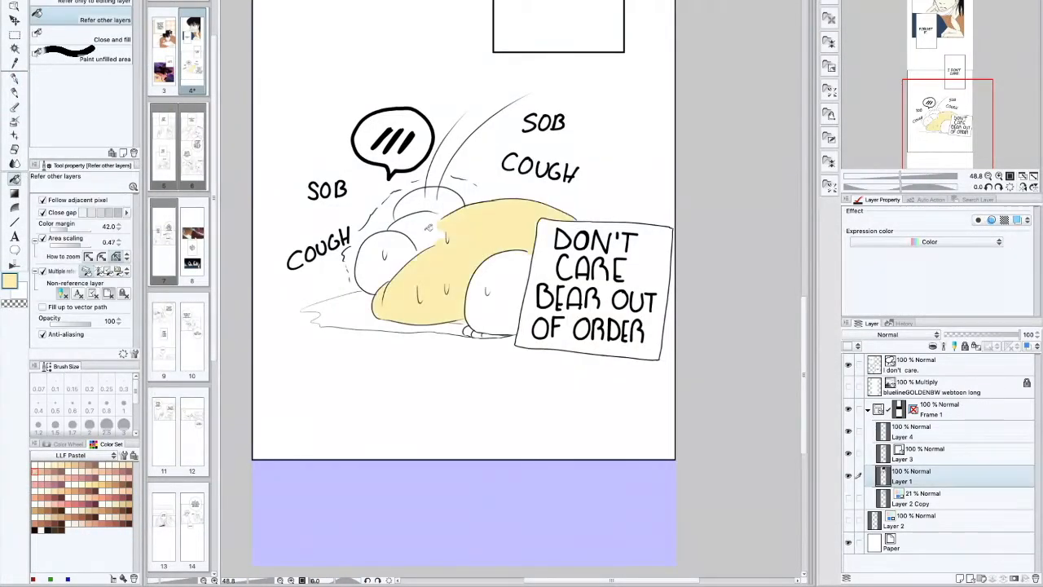
{"action": "left_click", "coordinate": [383, 260]}
{"action": "left_click", "coordinate": [423, 200]}
{"action": "left_click", "coordinate": [424, 200]}
{"action": "left_click", "coordinate": [508, 307]}
{"action": "left_click", "coordinate": [468, 331]}
{"action": "left_click", "coordinate": [481, 335]}
Fill the puddle under the bear with pale grey-blue
{"action": "left_click", "coordinate": [68, 445]}
{"action": "left_click", "coordinate": [125, 539]}
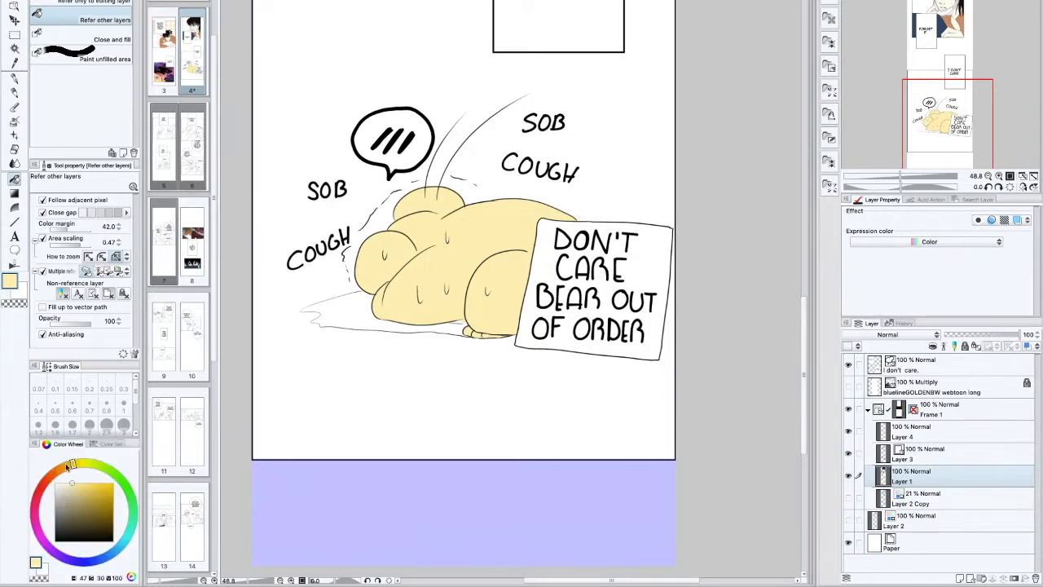
{"action": "left_click", "coordinate": [117, 549]}
{"action": "left_click", "coordinate": [58, 488]}
{"action": "left_click", "coordinate": [346, 311]}
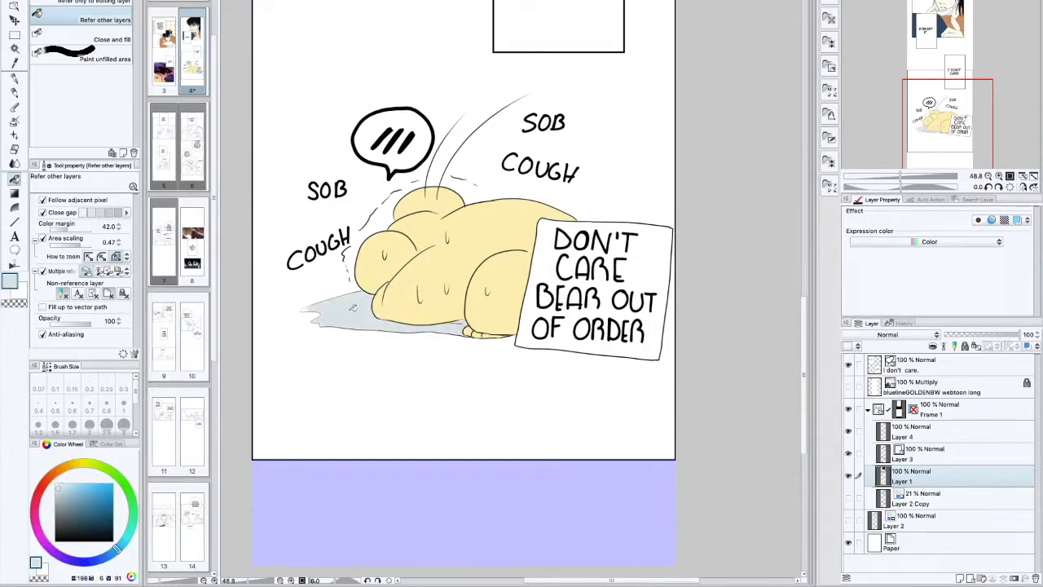
Paint pink blush lines across the bear's face with the Soft airbrush at size 0.80
{"action": "key", "text": "p"}
{"action": "left_click", "coordinate": [15, 124]}
{"action": "left_click", "coordinate": [110, 445]}
{"action": "left_click", "coordinate": [110, 493]}
{"action": "left_click", "coordinate": [42, 492]}
{"action": "left_click", "coordinate": [68, 444]}
{"action": "left_click", "coordinate": [49, 475]}
{"action": "left_click_drag", "start_coordinate": [49, 476], "coordinate": [44, 482]}
{"action": "mouse_move", "coordinate": [406, 214]}
{"action": "left_mouse_down"}
{"action": "mouse_move", "coordinate": [438, 215]}
{"action": "mouse_move", "coordinate": [376, 249]}
{"action": "mouse_move", "coordinate": [439, 244]}
{"action": "mouse_move", "coordinate": [392, 230]}
{"action": "left_mouse_up"}
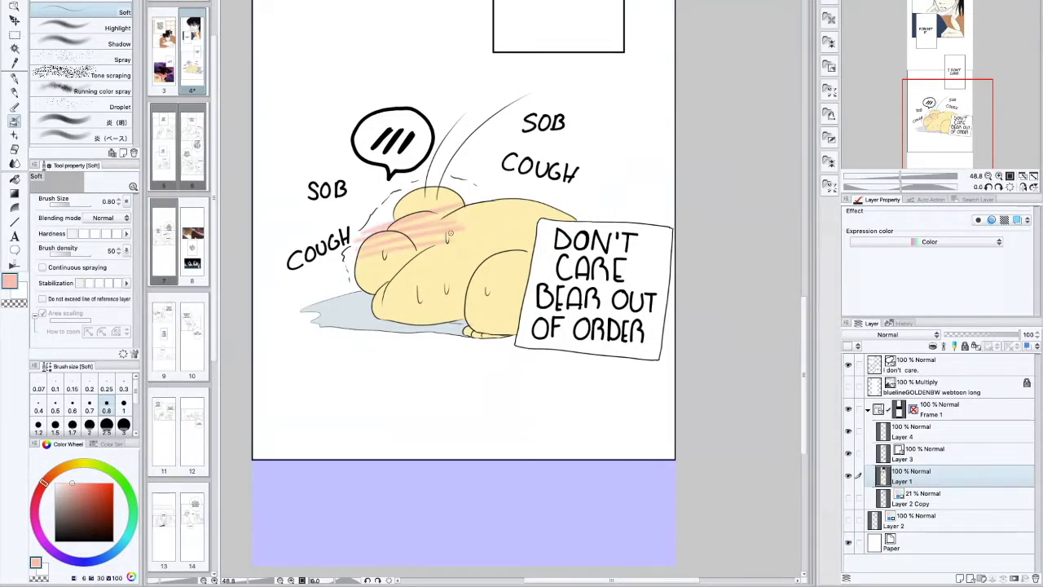
{"action": "left_click", "coordinate": [15, 79]}
{"action": "left_click", "coordinate": [74, 464]}
{"action": "left_click", "coordinate": [58, 482]}
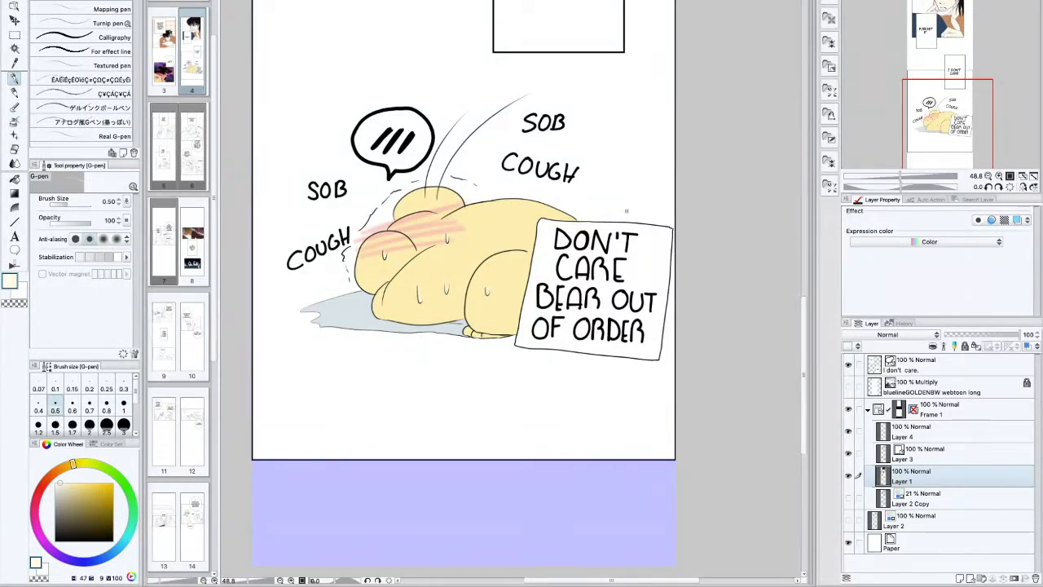
Create a new layer beneath Layer 1 and make a rectangular selection around the man's panel
{"action": "scroll", "coordinate": [457, 258], "scroll_direction": "down", "scroll_amount": 6}
{"action": "scroll", "coordinate": [476, 258], "scroll_direction": "up", "scroll_amount": 3}
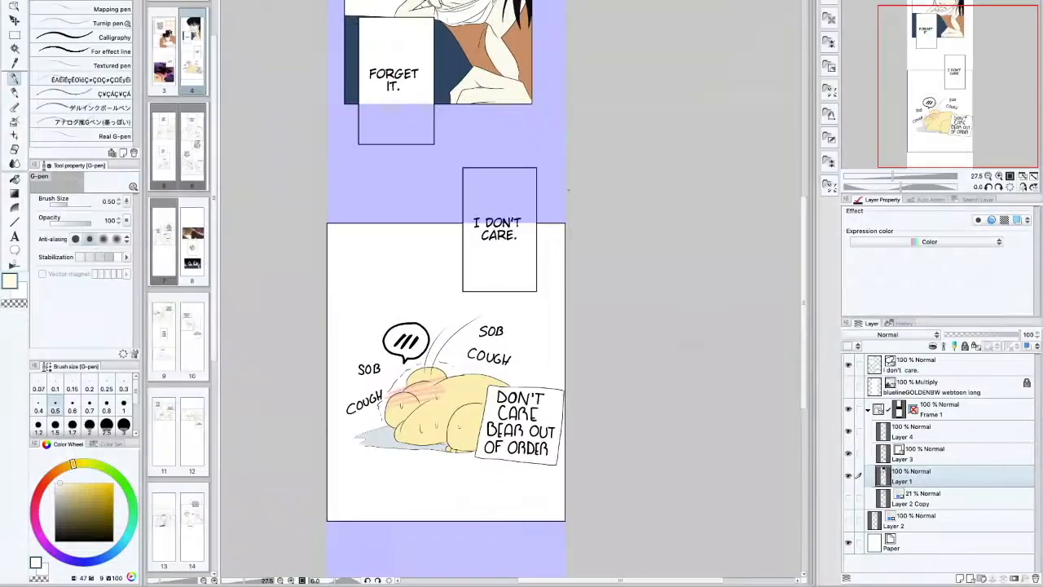
{"action": "scroll", "coordinate": [476, 258], "scroll_direction": "up", "scroll_amount": 4}
{"action": "left_click", "coordinate": [921, 498]}
{"action": "left_click", "coordinate": [961, 577]}
{"action": "key", "text": "m"}
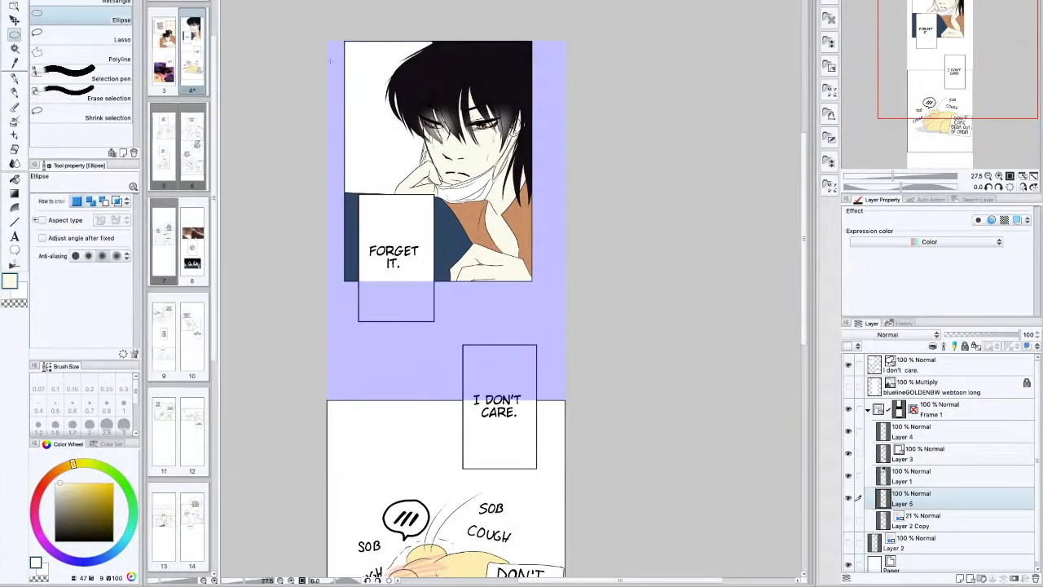
{"action": "left_click", "coordinate": [70, 2]}
{"action": "left_click_drag", "start_coordinate": [337, 41], "coordinate": [552, 316]}
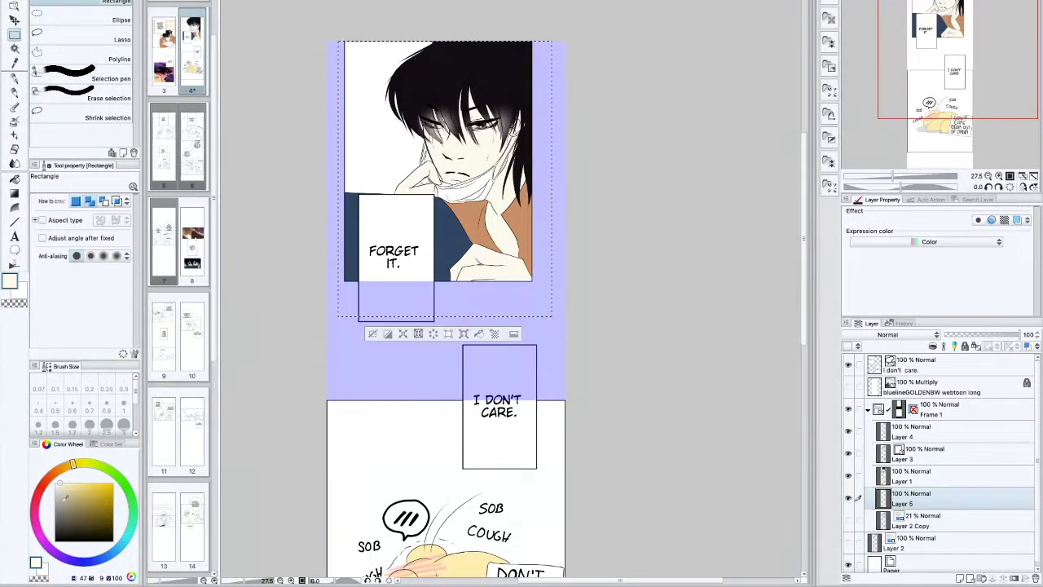
Spray a light cyan glow onto the background beside the man's face with the Soft airbrush at size 30.00
{"action": "key", "text": "b"}
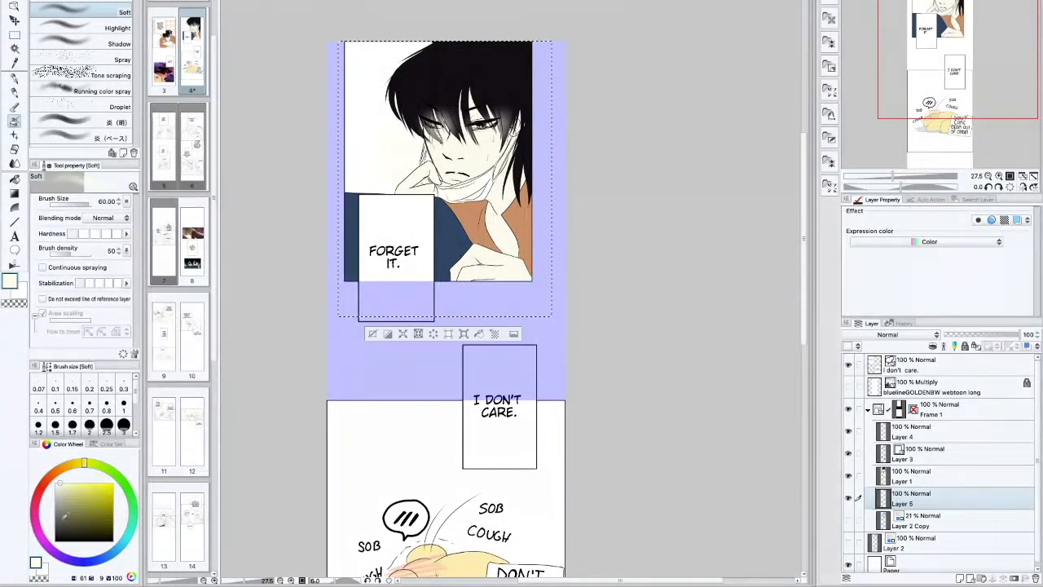
{"action": "left_click", "coordinate": [125, 538]}
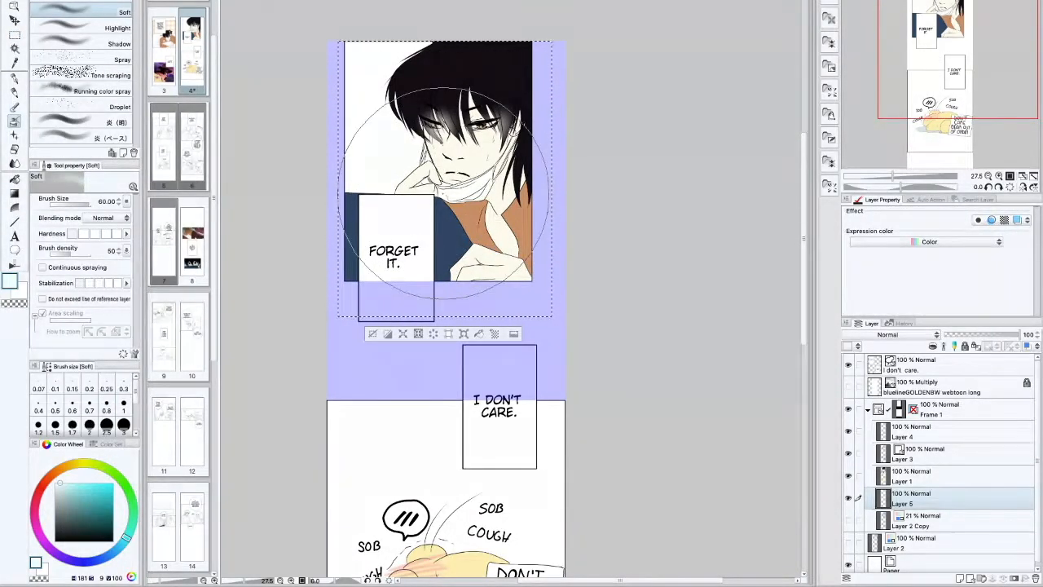
{"action": "key", "text": "bracketleft"}
{"action": "key", "text": "bracketleft"}
{"action": "key", "text": "bracketleft"}
{"action": "left_click", "coordinate": [73, 483]}
{"action": "mouse_move", "coordinate": [444, 168]}
{"action": "left_mouse_down"}
{"action": "mouse_move", "coordinate": [468, 163]}
{"action": "mouse_move", "coordinate": [462, 192]}
{"action": "left_mouse_up"}
{"action": "key", "text": "ctrl+z"}
{"action": "key", "text": "ctrl+z"}
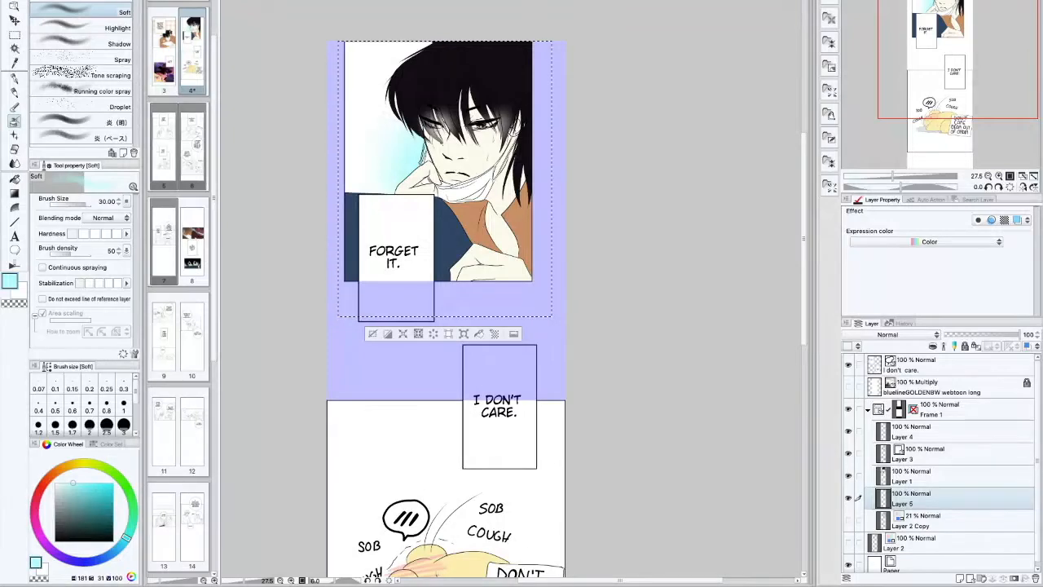
{"action": "key", "text": "ctrl+plus"}
Make a rectangular selection over the bear panel's background, fill it with pale pink, and deselect
{"action": "key", "text": "ctrl+d"}
{"action": "scroll", "coordinate": [451, 325], "scroll_direction": "down", "scroll_amount": 5}
{"action": "key", "text": "m"}
{"action": "left_click_drag", "start_coordinate": [254, 114], "coordinate": [703, 351]}
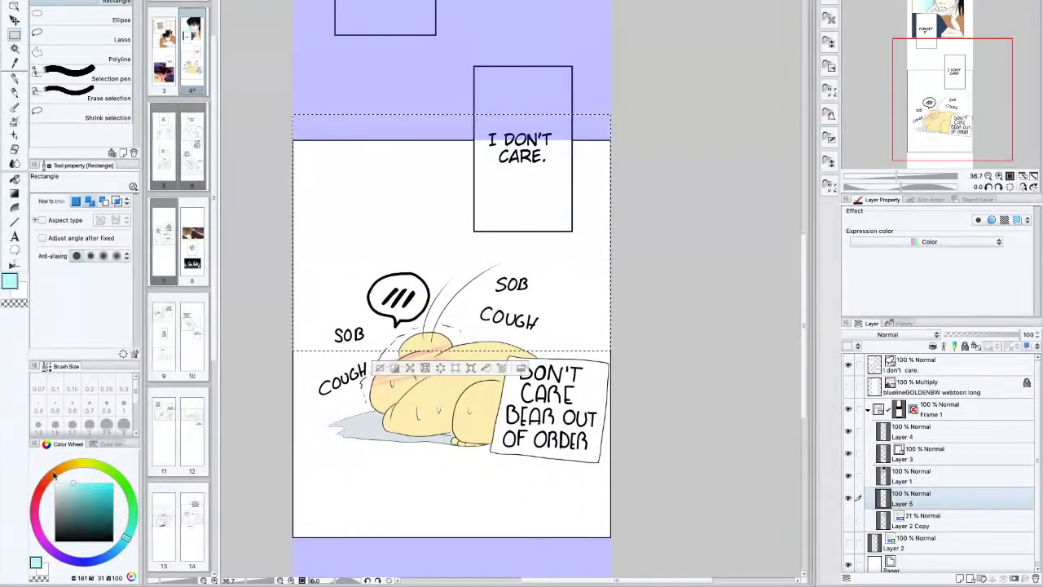
{"action": "left_click", "coordinate": [395, 357], "text": "alt"}
{"action": "left_click", "coordinate": [490, 368]}
{"action": "left_click", "coordinate": [378, 367]}
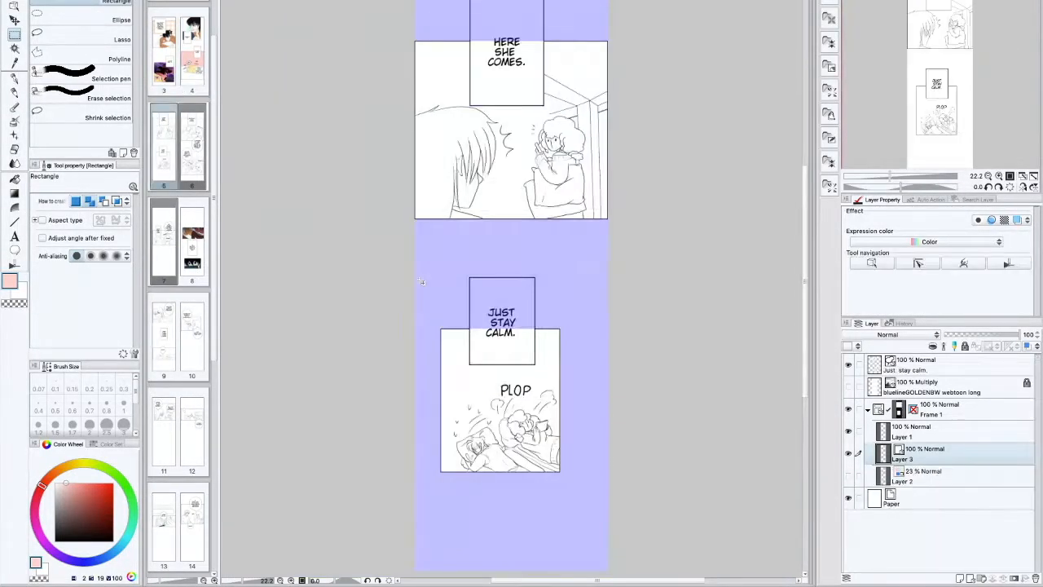
On the new layer beneath Layer 3 of page 5, fill the man's face with pale cream and his hair with black
{"action": "key", "text": "g"}
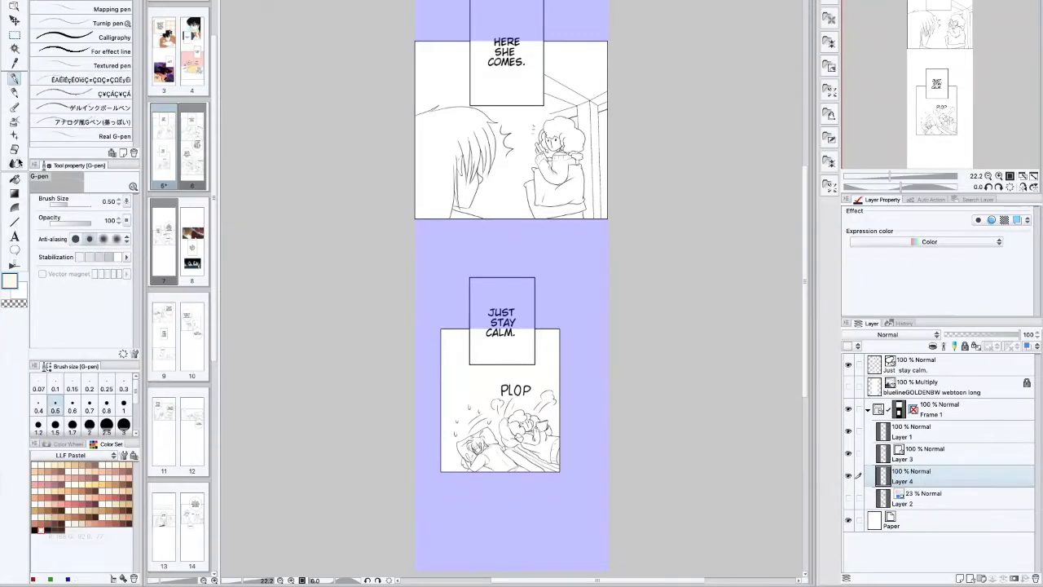
{"action": "scroll", "coordinate": [473, 179], "scroll_direction": "up", "scroll_amount": 1}
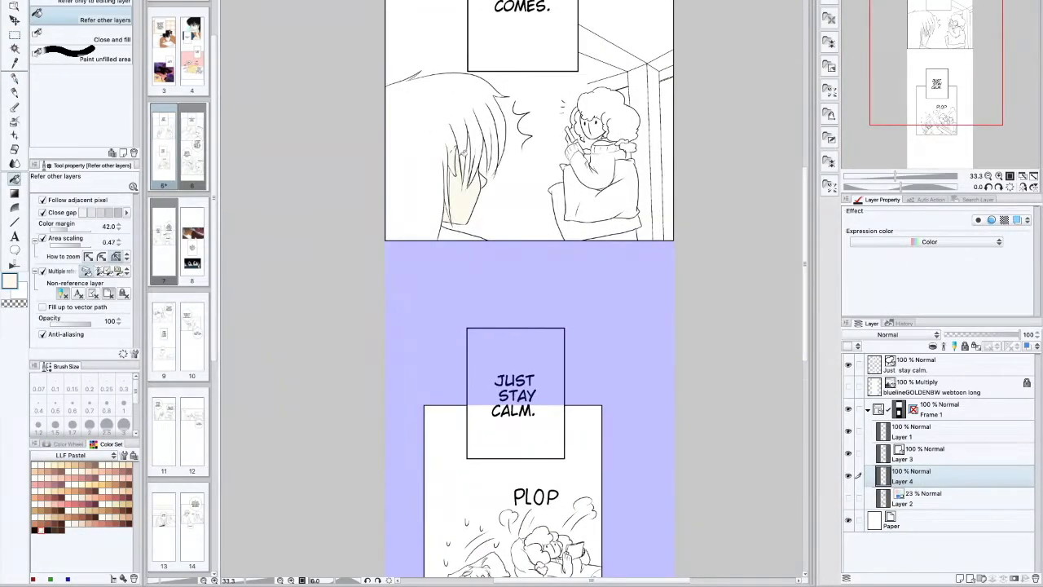
{"action": "left_click", "coordinate": [461, 138]}
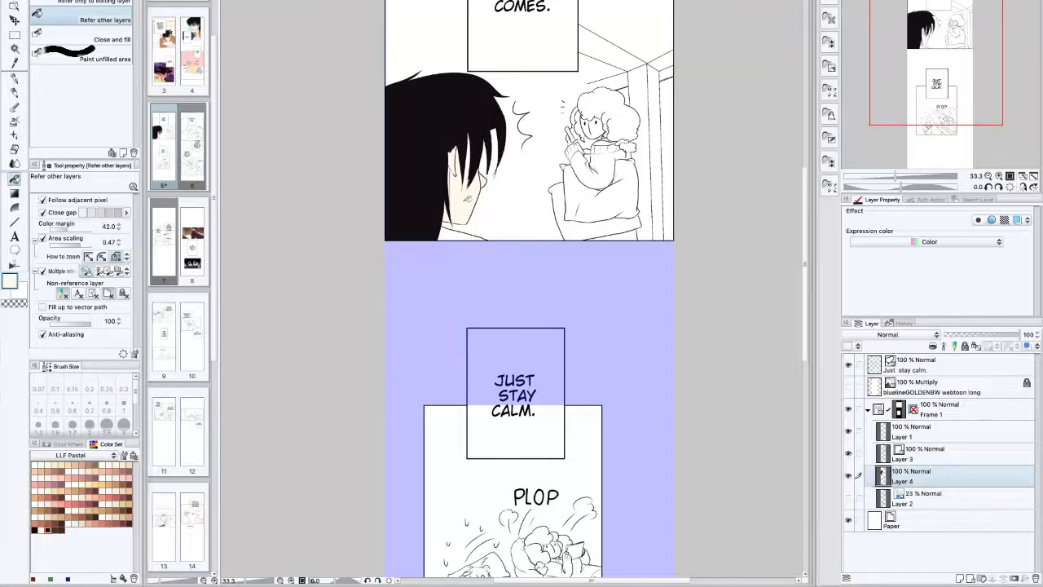
Paint the man's remaining unfilled hair strands black with the G-pen at size 1.00
{"action": "key", "text": "p"}
{"action": "left_click_drag", "start_coordinate": [467, 130], "coordinate": [468, 161]}
{"action": "left_click_drag", "start_coordinate": [495, 127], "coordinate": [493, 167]}
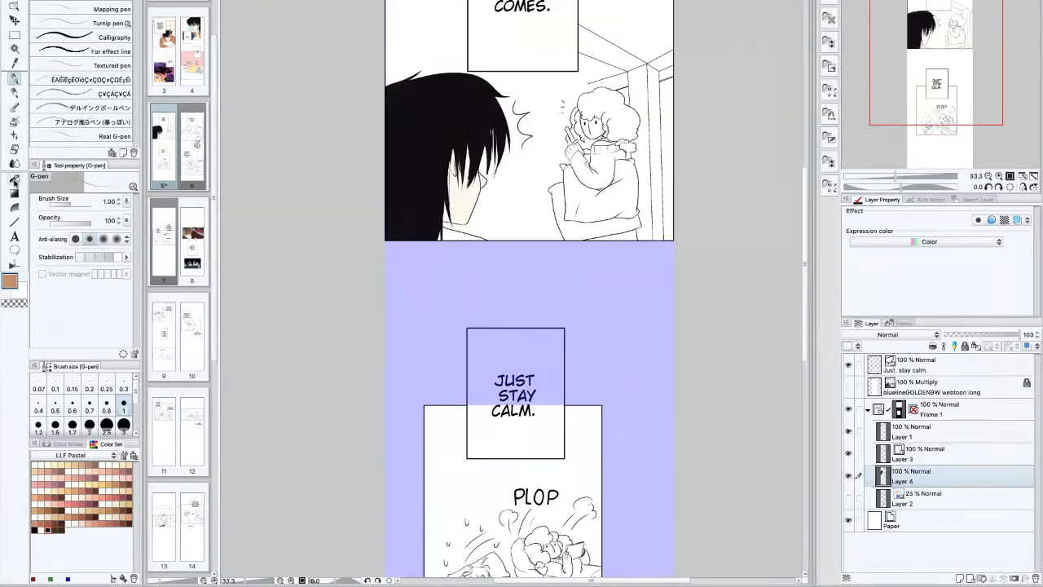
Fill the man's shirt at the panel's lower edge with orange-brown
{"action": "key", "text": "g"}
{"action": "left_click", "coordinate": [456, 234]}
{"action": "left_click", "coordinate": [13, 79]}
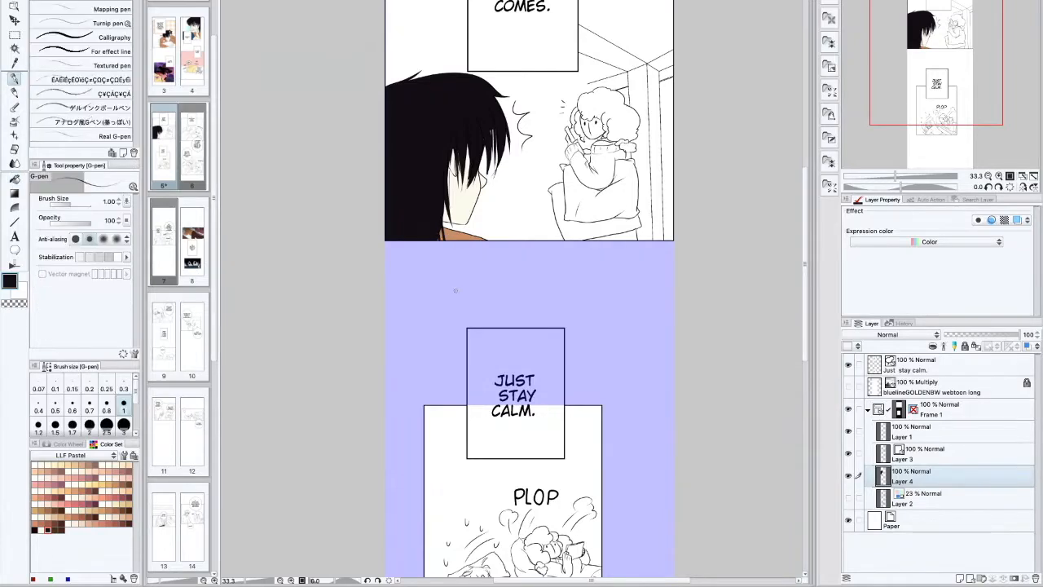
Fill the woman's sweater above and below the pillow with maroon
{"action": "key", "text": "g"}
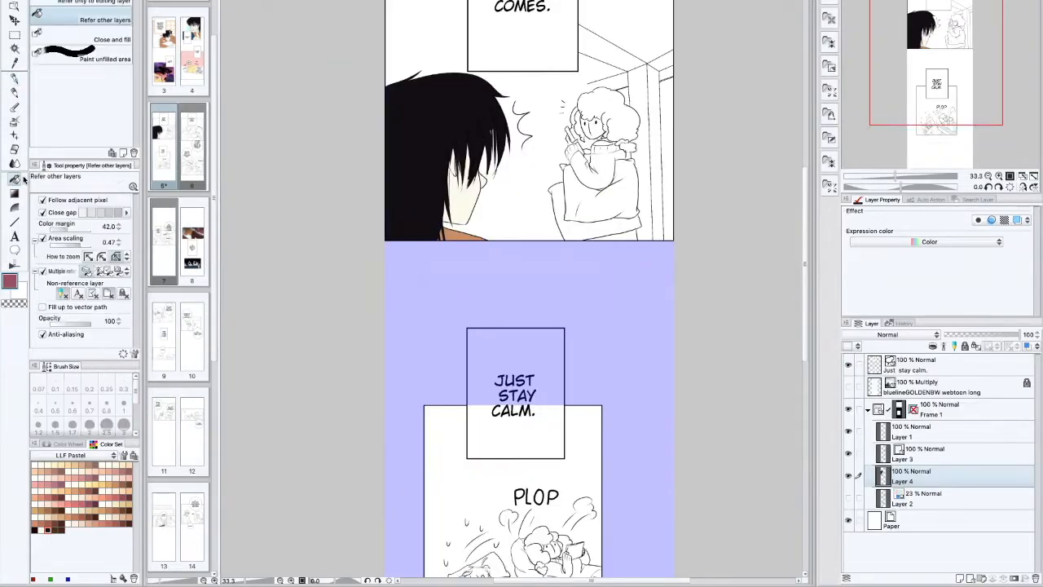
{"action": "left_click", "coordinate": [595, 163]}
{"action": "left_click", "coordinate": [619, 234]}
{"action": "left_click", "coordinate": [14, 80]}
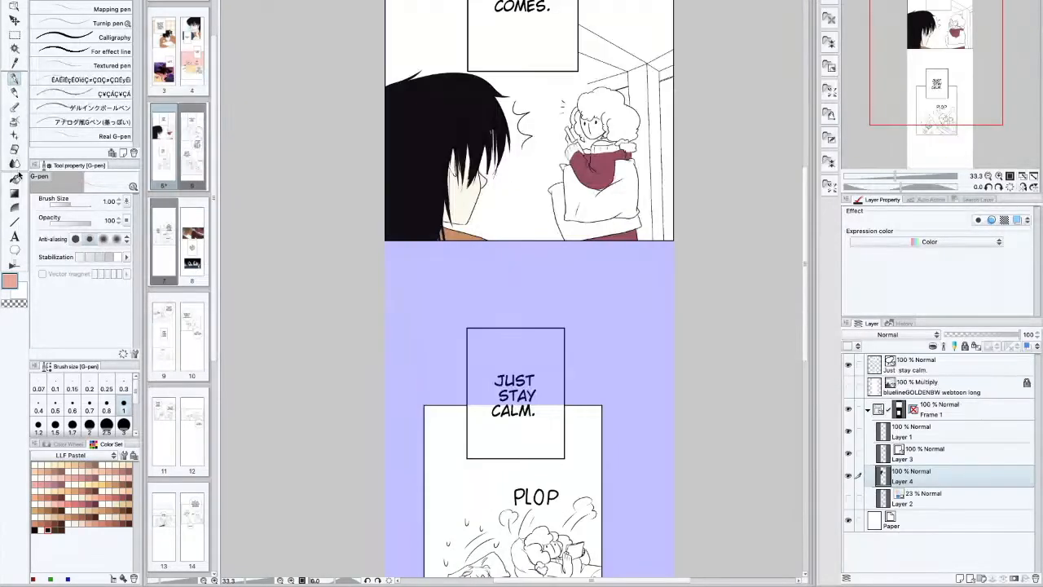
Colour the collar and cuff of the woman's sweater salmon pink and sample the sweater's maroon
{"action": "key", "text": "g"}
{"action": "key", "text": "p"}
{"action": "scroll", "coordinate": [655, 101], "scroll_direction": "up", "scroll_amount": 1}
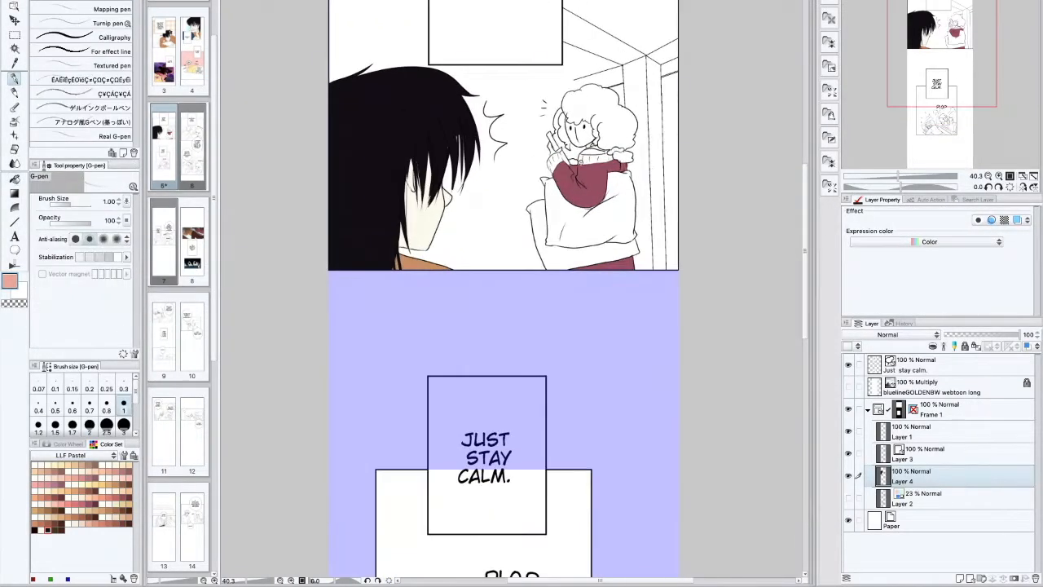
{"action": "key", "text": "ctrl+z"}
{"action": "left_click_drag", "start_coordinate": [555, 155], "coordinate": [551, 172]}
{"action": "left_click", "coordinate": [559, 165], "text": "alt"}
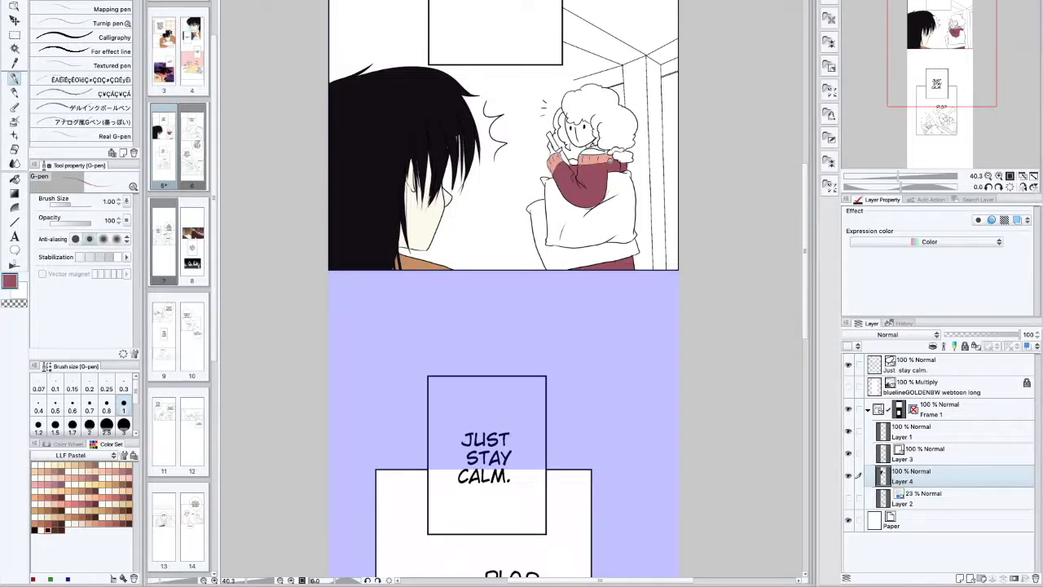
Colour the woman's neck, hand and face dark brown, setting the G-pen to size 0.60 for the hand
{"action": "key", "text": "g"}
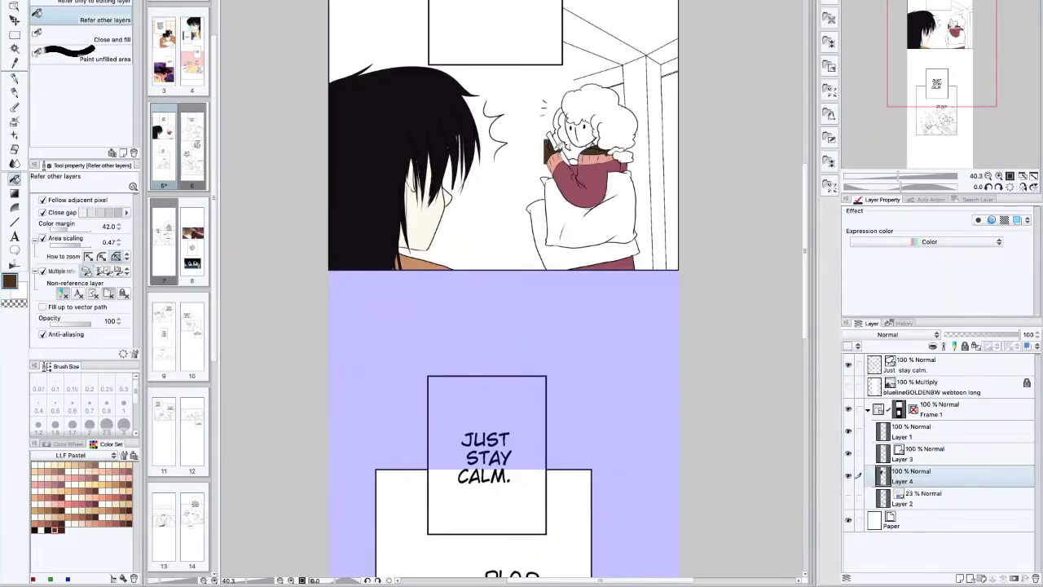
{"action": "key", "text": "p"}
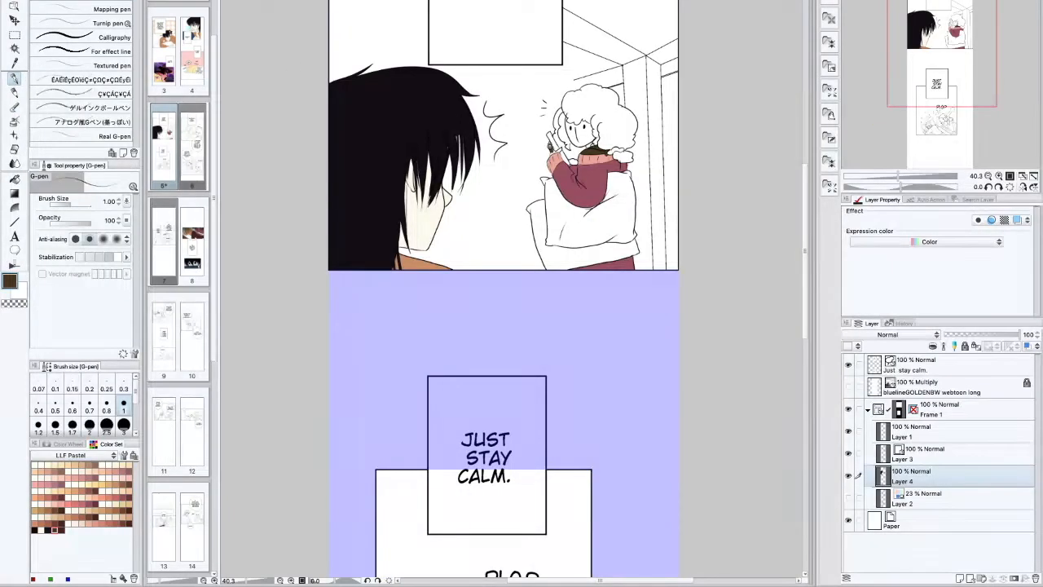
{"action": "key", "text": "bracketleft"}
{"action": "key", "text": "bracketleft"}
{"action": "key", "text": "bracketleft"}
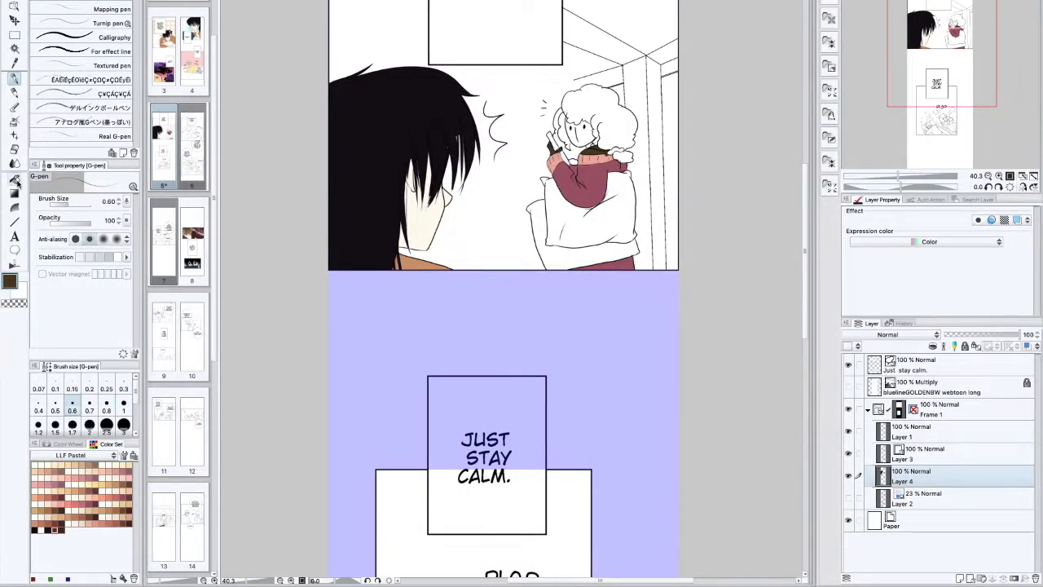
{"action": "key", "text": "g"}
{"action": "left_click", "coordinate": [575, 131]}
{"action": "left_click", "coordinate": [570, 128]}
Fill the main mass of the woman's curly hair with very dark brown
{"action": "key", "text": "p"}
{"action": "key", "text": "x"}
{"action": "key", "text": "g"}
{"action": "key", "text": "x"}
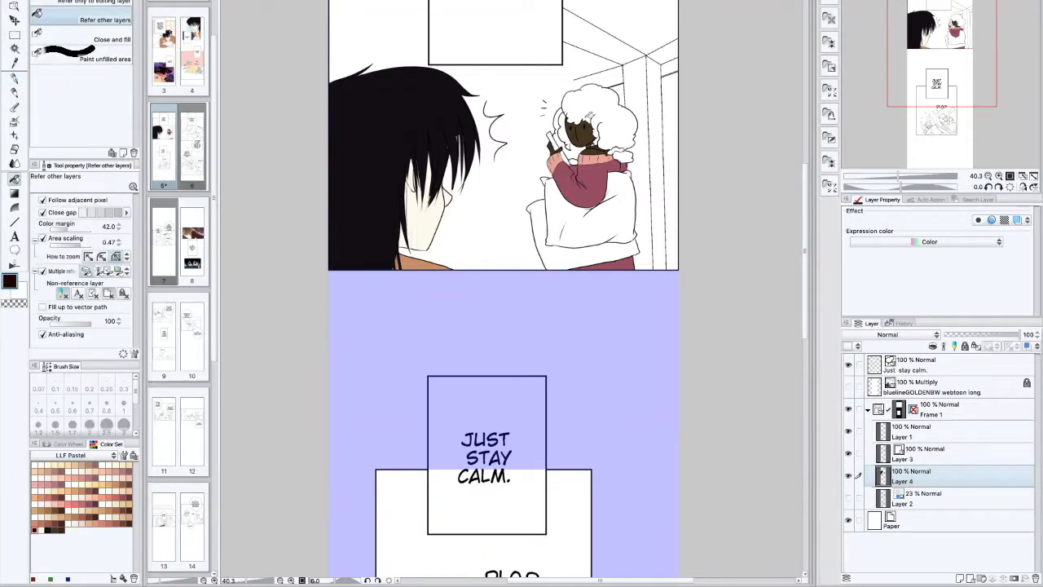
{"action": "left_click", "coordinate": [588, 114]}
{"action": "left_click", "coordinate": [562, 118]}
{"action": "key", "text": "p"}
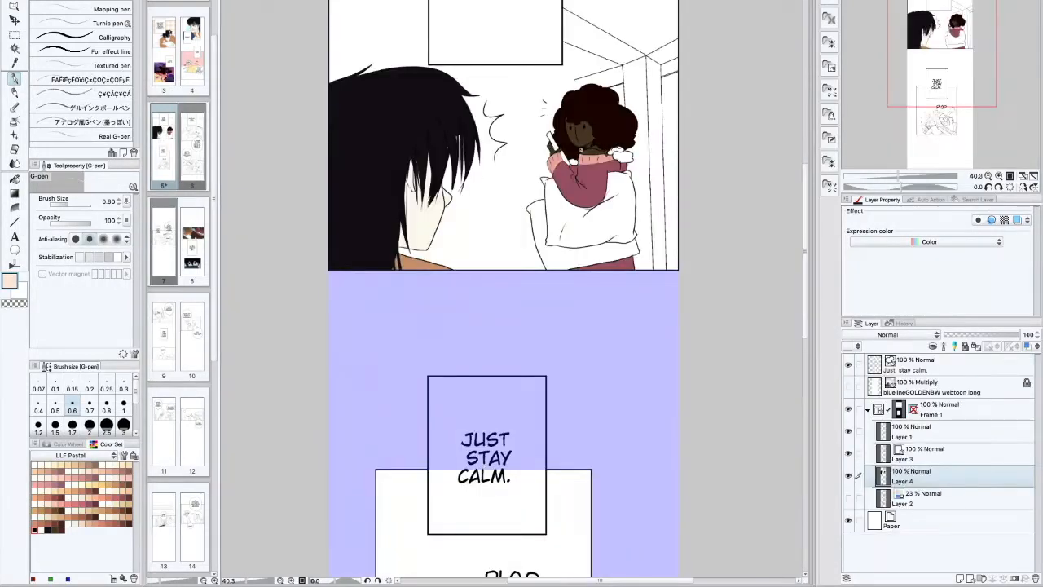
Fill the small hair puff resting on the woman's shoulder with the same very dark brown
{"action": "key", "text": "g"}
{"action": "key", "text": "p"}
{"action": "key", "text": "x"}
{"action": "key", "text": "g"}
{"action": "left_click", "coordinate": [623, 156]}
{"action": "key", "text": "x"}
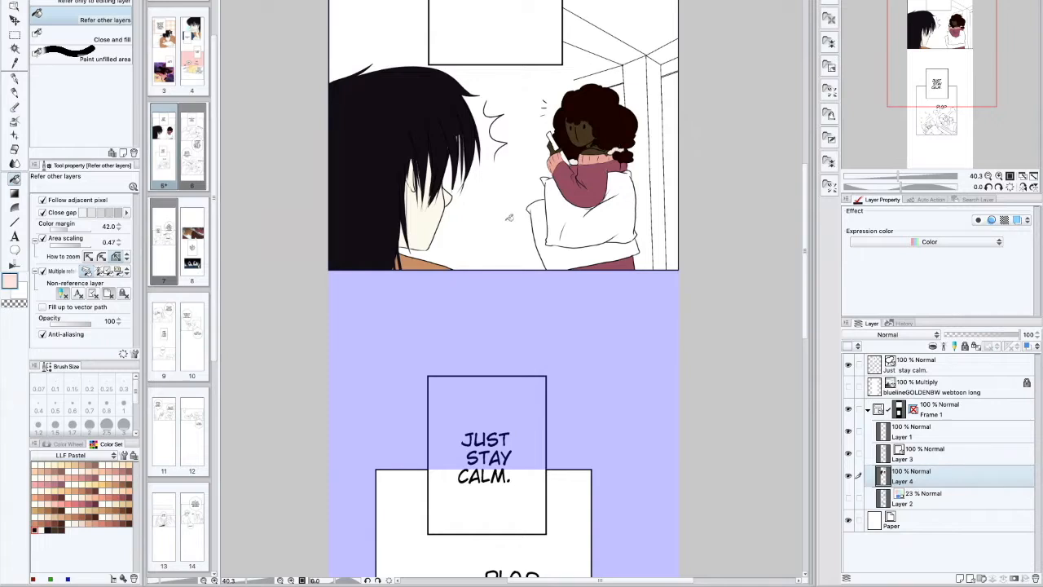
Fill the pillow in the woman's arms with white
{"action": "left_click", "coordinate": [65, 444]}
{"action": "left_click", "coordinate": [122, 542]}
{"action": "left_click", "coordinate": [57, 487]}
{"action": "left_click", "coordinate": [628, 221]}
{"action": "key", "text": "ctrl+z"}
{"action": "left_click", "coordinate": [617, 244], "text": "alt"}
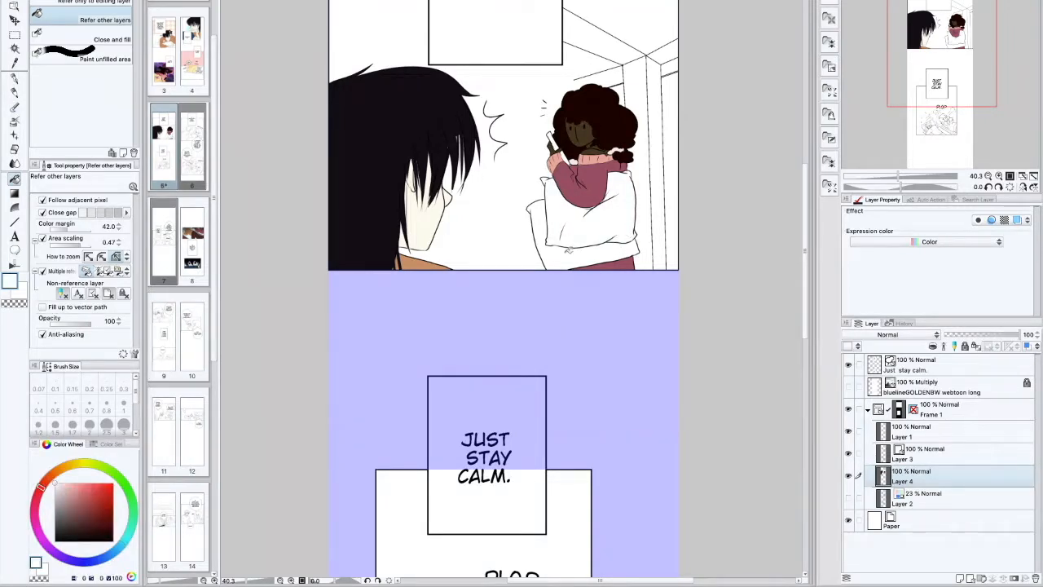
Colour the accent marks beside the woman orange and the jagged reaction line near the man yellow with the G-pen, using size 0.80 for the yellow
{"action": "key", "text": "p"}
{"action": "left_click", "coordinate": [81, 463]}
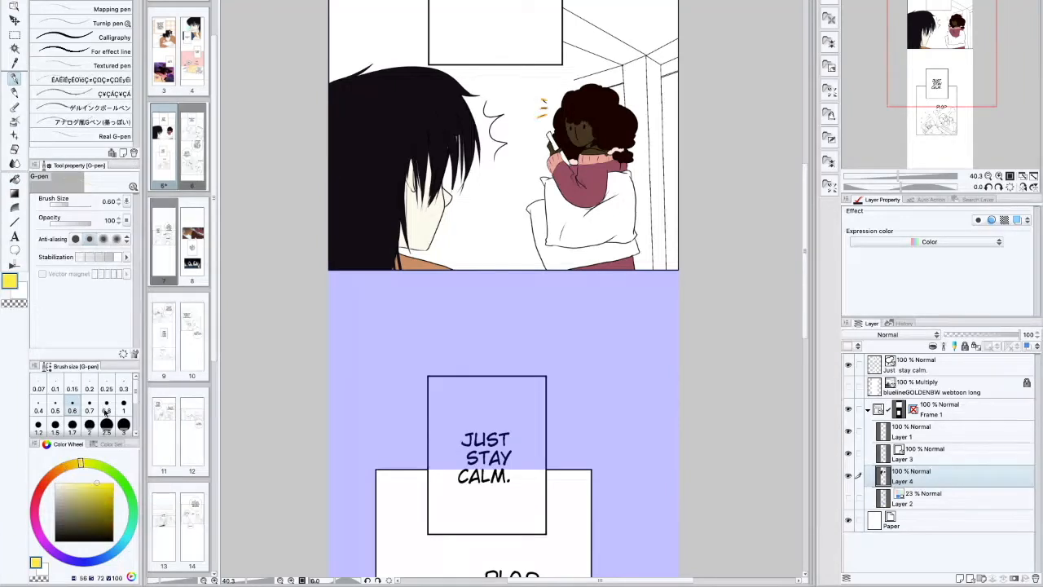
{"action": "left_click", "coordinate": [107, 402]}
{"action": "left_click_drag", "start_coordinate": [484, 103], "coordinate": [492, 118]}
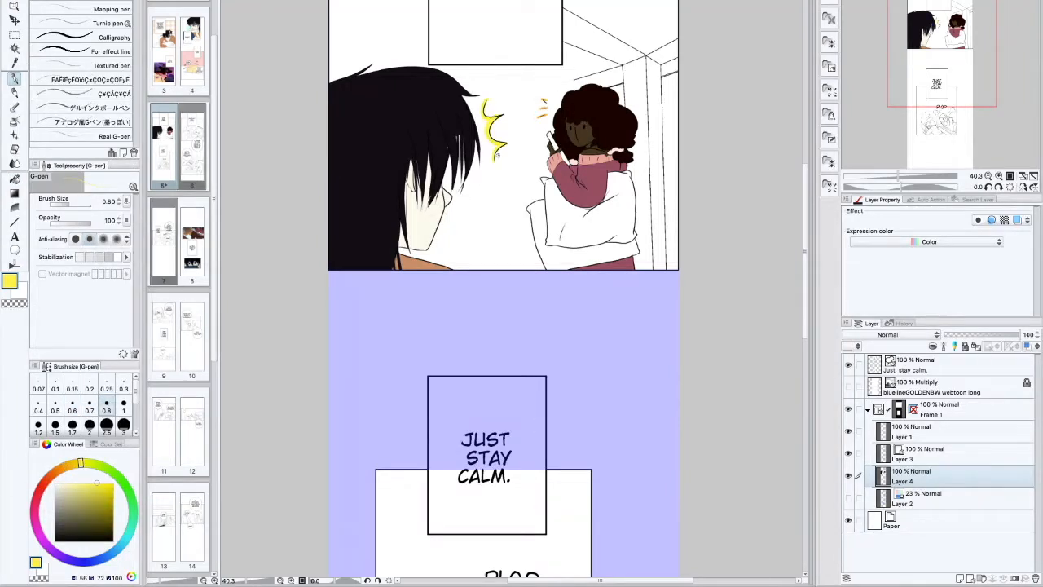
Make a rectangular selection around the man-and-woman panel and create a new layer beneath Layer 4
{"action": "scroll", "coordinate": [802, 195], "scroll_direction": "up", "scroll_amount": 3}
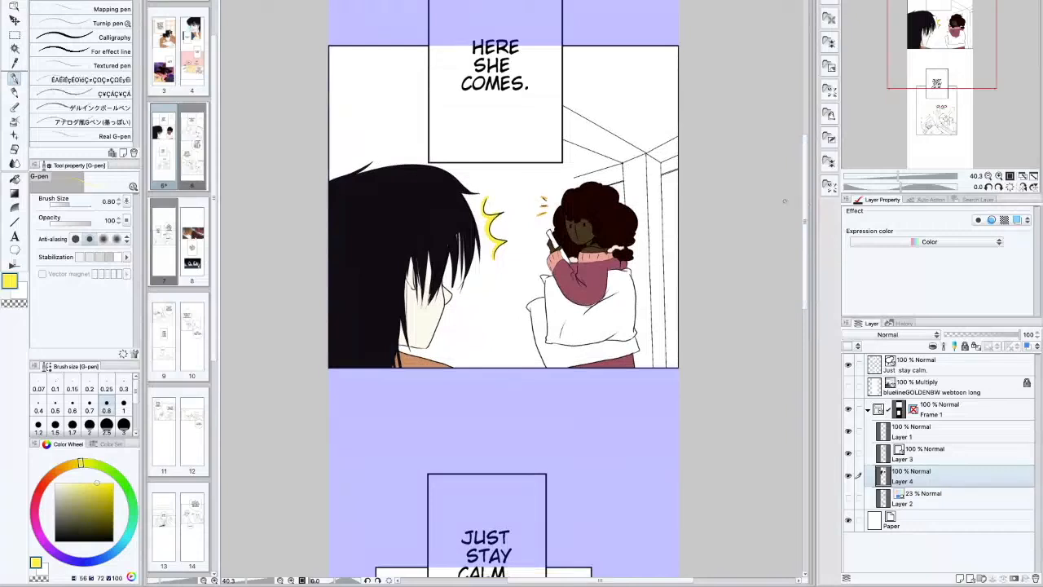
{"action": "left_click", "coordinate": [15, 35]}
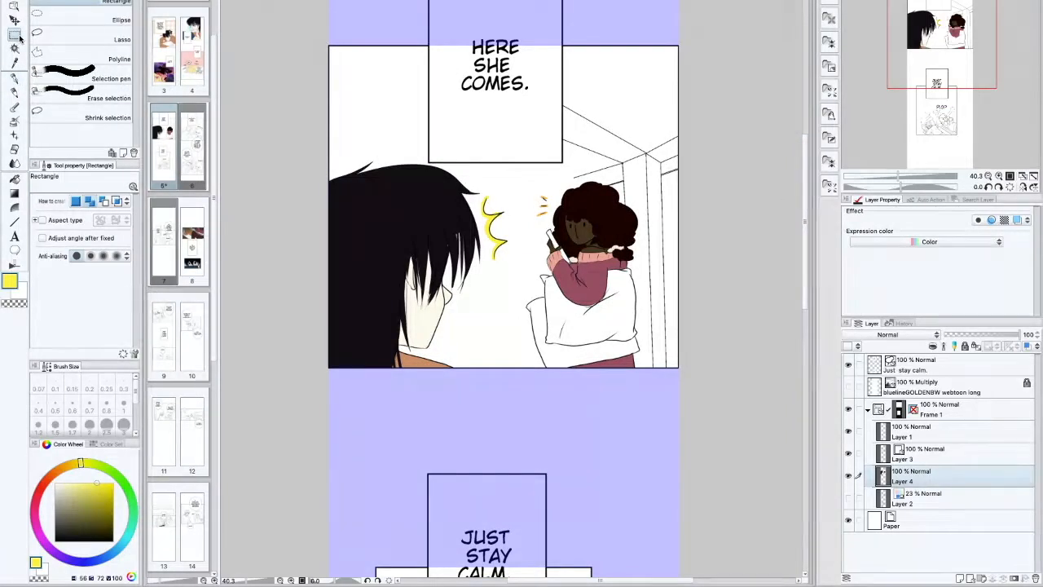
{"action": "left_click_drag", "start_coordinate": [312, 25], "coordinate": [708, 406]}
{"action": "left_click", "coordinate": [960, 578]}
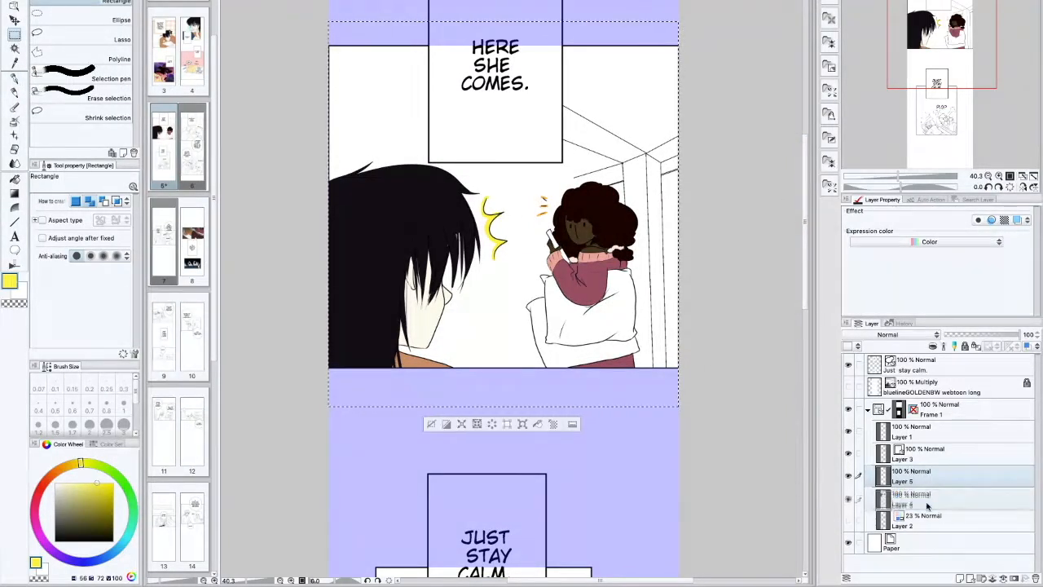
{"action": "left_click_drag", "start_coordinate": [936, 474], "coordinate": [939, 494]}
Try the Southwest. 10 gradient on the selected panel's background, and undo it
{"action": "left_click", "coordinate": [14, 193]}
{"action": "left_click", "coordinate": [110, 63]}
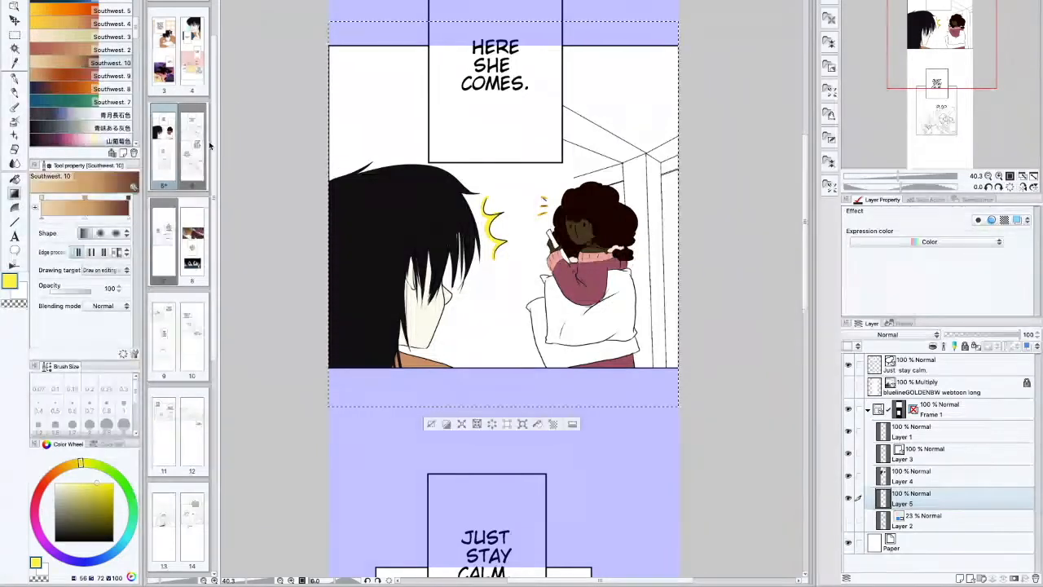
{"action": "left_click_drag", "start_coordinate": [570, 57], "coordinate": [493, 342]}
{"action": "key", "text": "ctrl+z"}
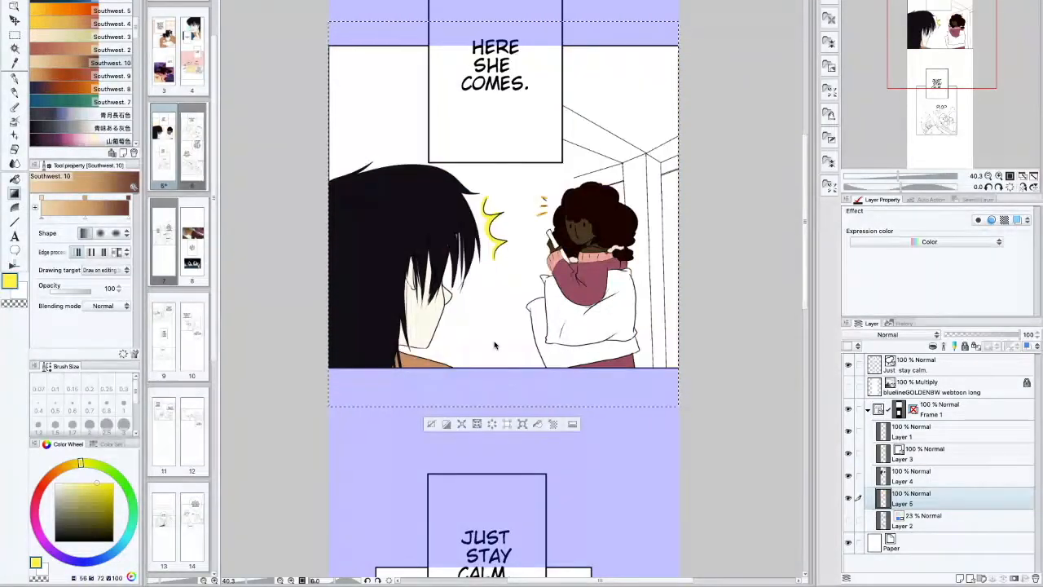
Try spraying beige across the upper background of the panel with the Soft airbrush at size 30.00, and undo it
{"action": "left_click", "coordinate": [14, 120]}
{"action": "left_click", "coordinate": [55, 471]}
{"action": "left_click", "coordinate": [65, 492]}
{"action": "left_click_drag", "start_coordinate": [322, 68], "coordinate": [661, 77]}
{"action": "key", "text": "ctrl+z"}
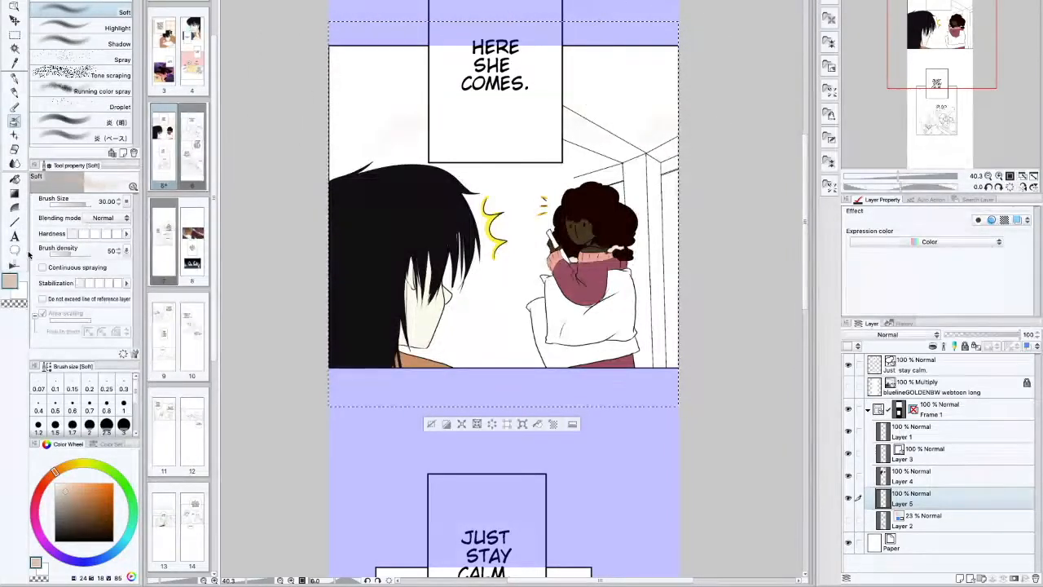
Try a slanted beige Foreground to transparent gradient across the panel's background, and undo it
{"action": "left_click", "coordinate": [14, 193]}
{"action": "left_click_drag", "start_coordinate": [137, 24], "coordinate": [137, 5]}
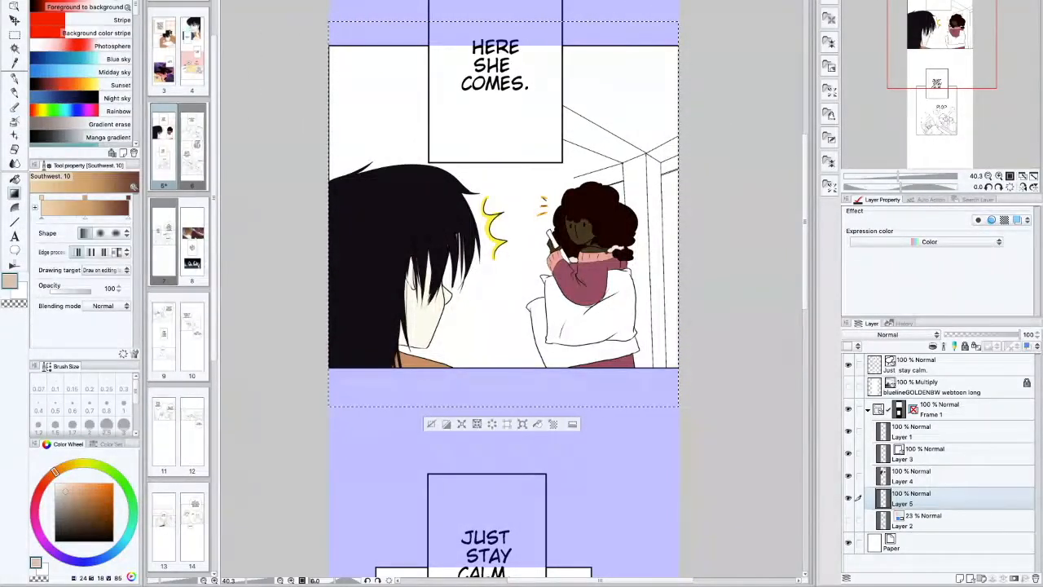
{"action": "left_click", "coordinate": [104, 1]}
{"action": "left_click_drag", "start_coordinate": [638, 47], "coordinate": [529, 301]}
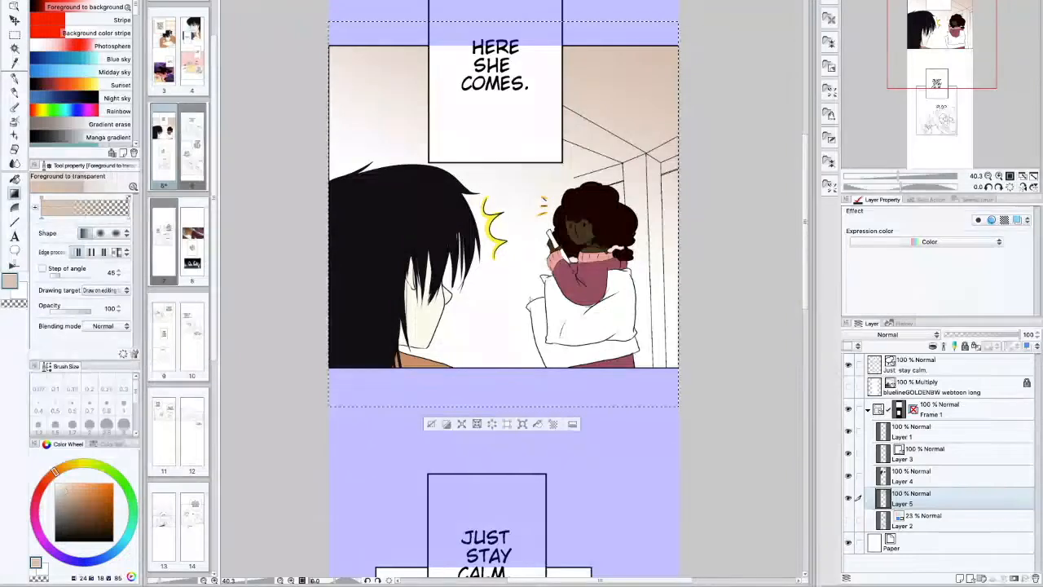
{"action": "key", "text": "ctrl+z"}
Try circular beige Foreground to transparent gradients around the woman, and undo them
{"action": "left_click", "coordinate": [101, 233]}
{"action": "left_click_drag", "start_coordinate": [599, 102], "coordinate": [765, 365]}
{"action": "key", "text": "ctrl+z"}
{"action": "left_click_drag", "start_coordinate": [553, 154], "coordinate": [749, 438]}
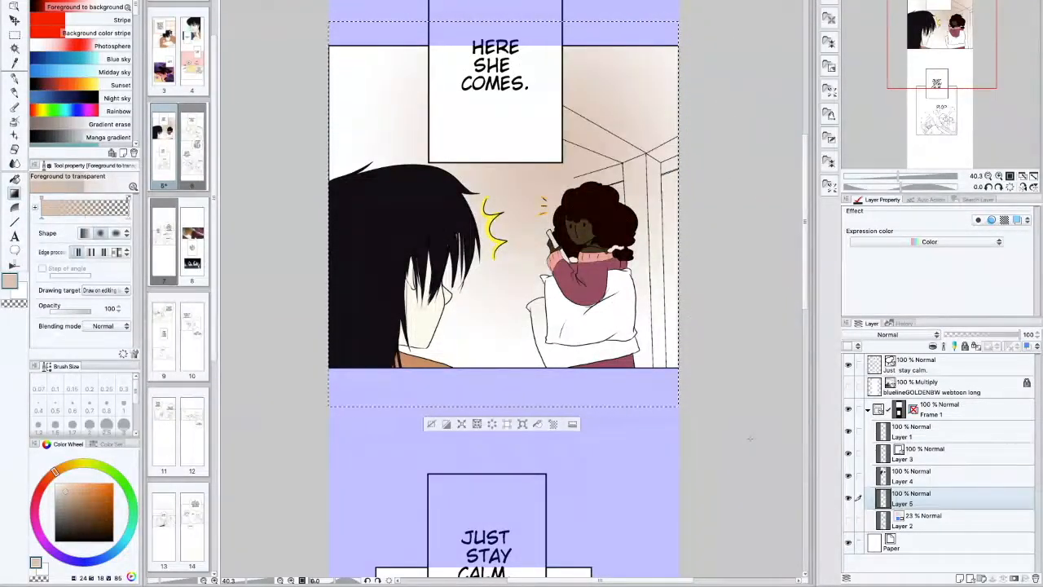
{"action": "key", "text": "ctrl+z"}
Apply a straight beige Foreground to transparent gradient from the panel's upper edge down to its lower edge
{"action": "left_click", "coordinate": [85, 233]}
{"action": "left_click_drag", "start_coordinate": [506, 33], "coordinate": [481, 402]}
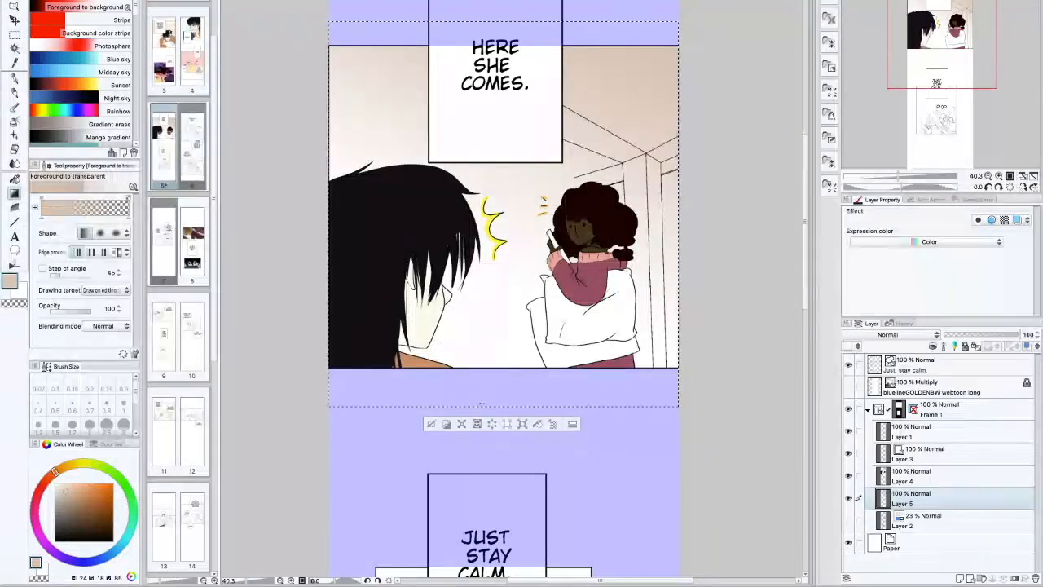
On Layer 4, fill the body of the reclining woman's sweater in the PLOP panel with the maroon sampled from the panel above
{"action": "left_click_drag", "start_coordinate": [803, 272], "coordinate": [802, 381]}
{"action": "left_click", "coordinate": [896, 462]}
{"action": "left_click", "coordinate": [17, 180]}
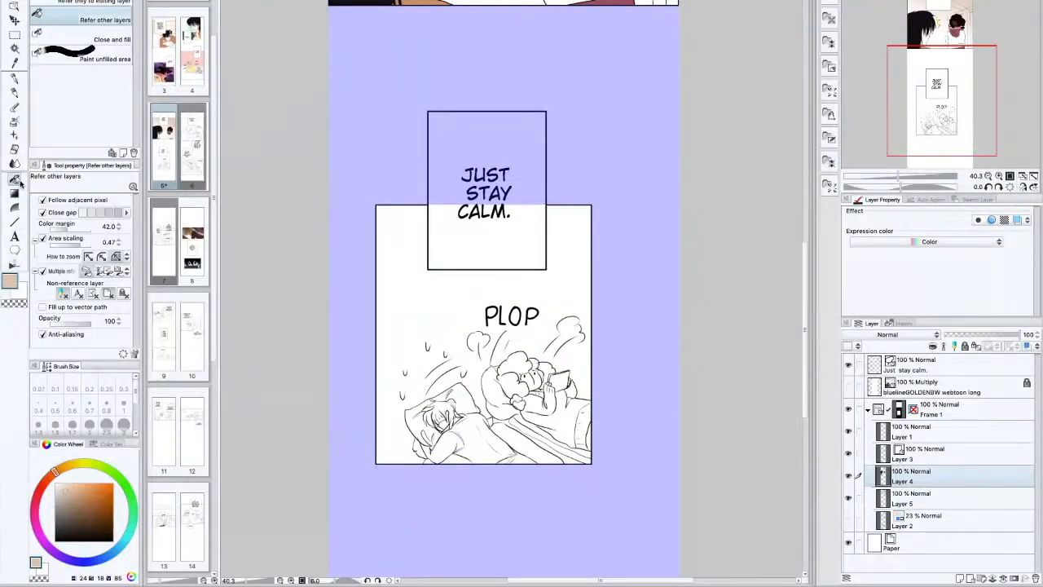
{"action": "left_click", "coordinate": [602, 3], "text": "alt"}
{"action": "scroll", "coordinate": [575, 397], "scroll_direction": "up", "scroll_amount": 1}
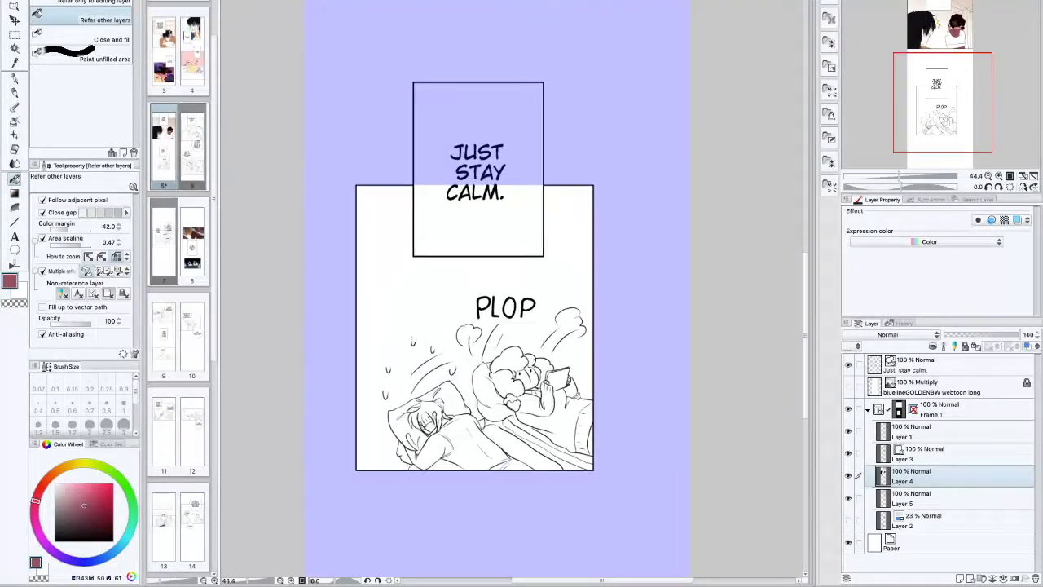
{"action": "left_click", "coordinate": [567, 425]}
{"action": "left_click", "coordinate": [556, 414]}
{"action": "key", "text": "ctrl+z"}
Paint the sweater's unfilled areas beside the tablet and at the shoulder maroon with the G-pen at size 0.80
{"action": "key", "text": "p"}
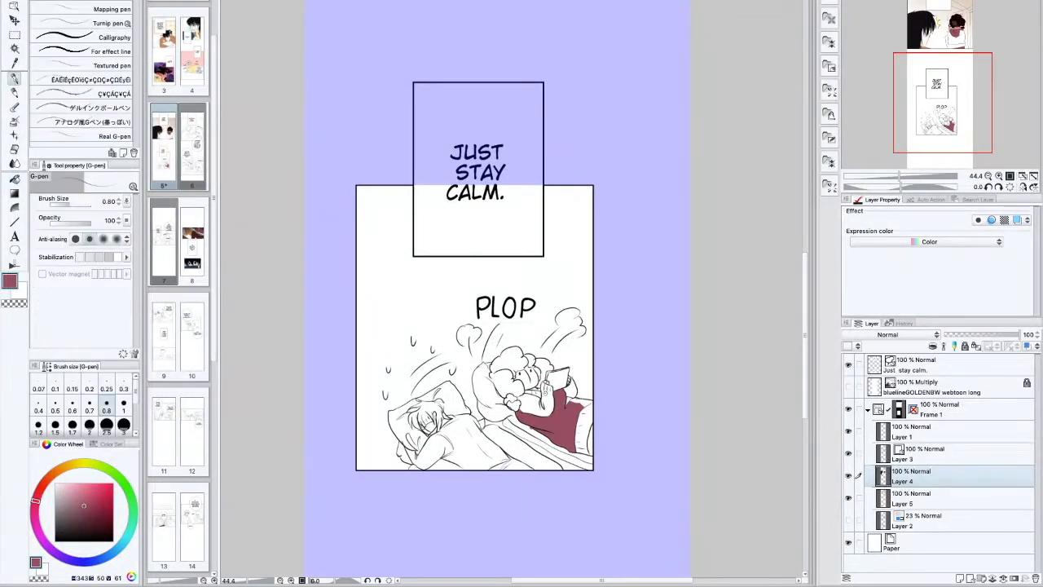
{"action": "left_click", "coordinate": [15, 179]}
{"action": "left_click", "coordinate": [586, 400]}
{"action": "key", "text": "ctrl+z"}
{"action": "left_click", "coordinate": [15, 79]}
{"action": "mouse_move", "coordinate": [566, 401]}
{"action": "left_mouse_down"}
{"action": "mouse_move", "coordinate": [588, 402]}
{"action": "mouse_move", "coordinate": [567, 391]}
{"action": "mouse_move", "coordinate": [565, 403]}
{"action": "mouse_move", "coordinate": [574, 378]}
{"action": "left_mouse_up"}
{"action": "left_click_drag", "start_coordinate": [516, 396], "coordinate": [523, 414]}
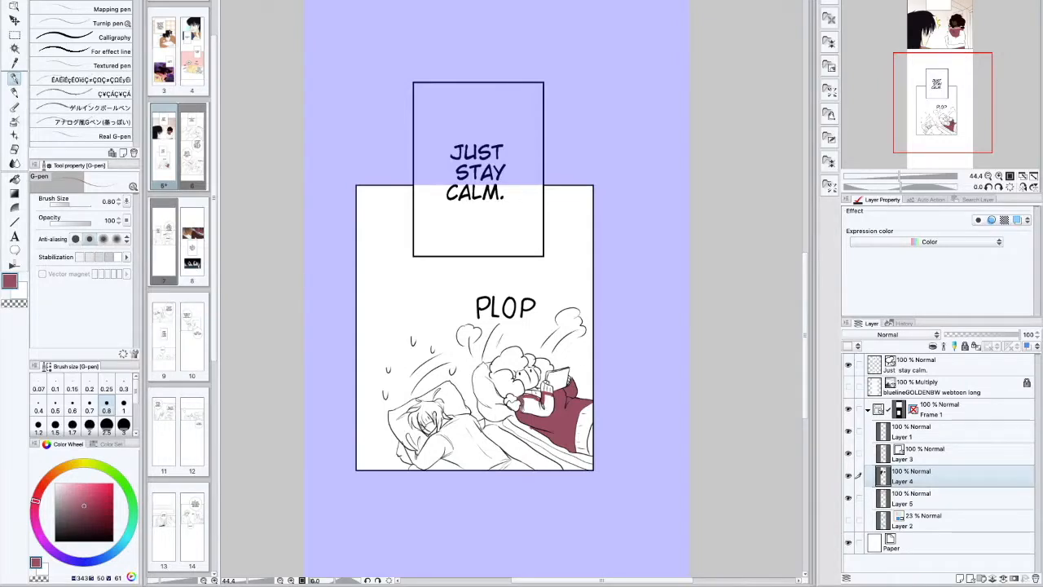
Fill the reclining woman's raised sleeve with maroon
{"action": "left_click", "coordinate": [16, 179]}
{"action": "left_click", "coordinate": [546, 402]}
{"action": "left_click", "coordinate": [13, 77]}
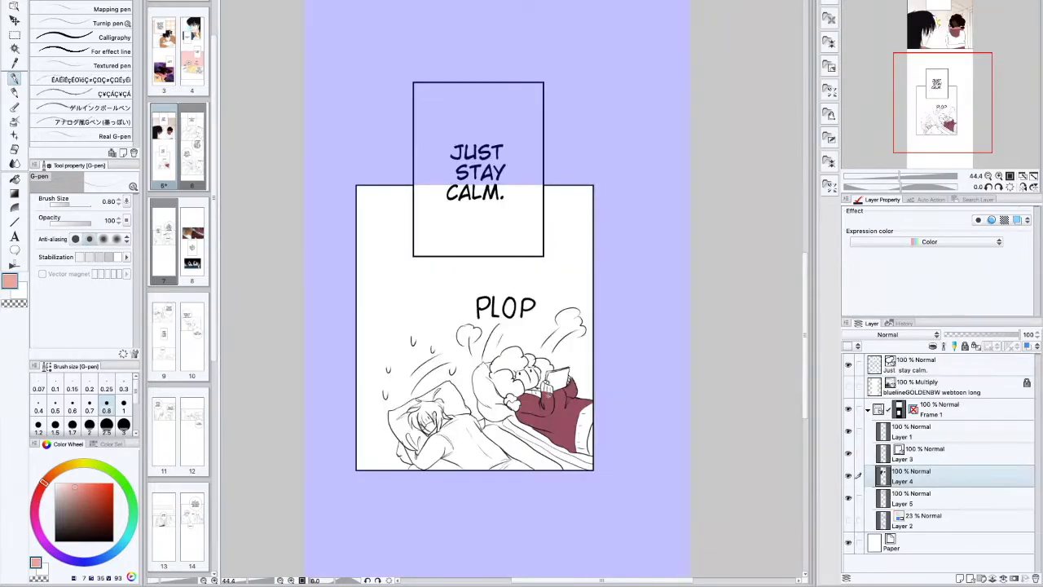
Colour the cuffs and lower hem of the reclining woman's sweater salmon pink
{"action": "key", "text": "g"}
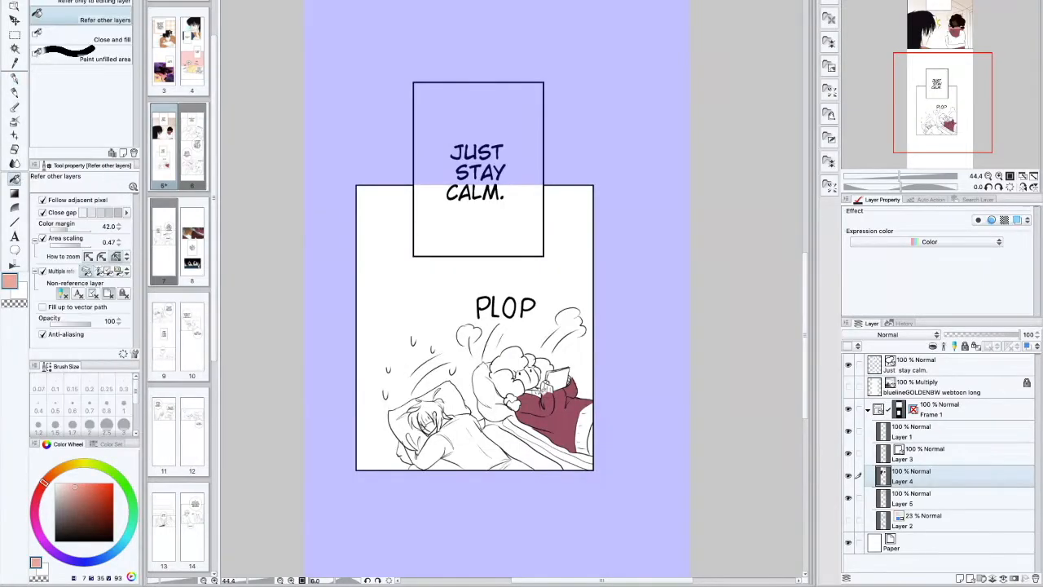
{"action": "key", "text": "p"}
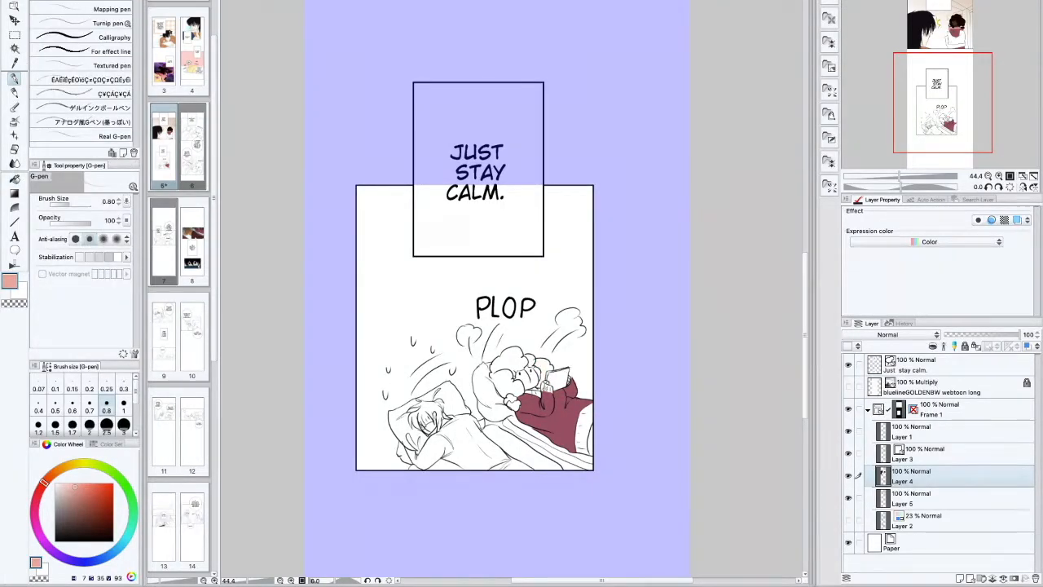
{"action": "left_click_drag", "start_coordinate": [544, 384], "coordinate": [550, 391]}
{"action": "key", "text": "g"}
{"action": "left_click", "coordinate": [585, 425]}
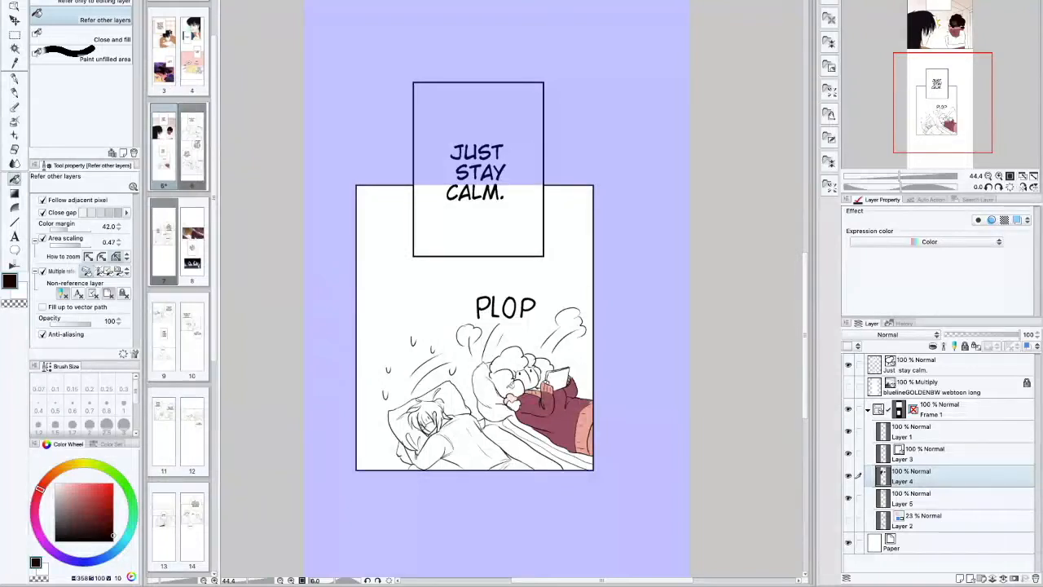
Fill the reclining woman's curly hair with blackish brown and her face with dark brown
{"action": "mouse_move", "coordinate": [493, 397]}
{"action": "left_mouse_down"}
{"action": "mouse_move", "coordinate": [522, 350]}
{"action": "mouse_move", "coordinate": [531, 356]}
{"action": "left_mouse_up"}
{"action": "left_click", "coordinate": [514, 403]}
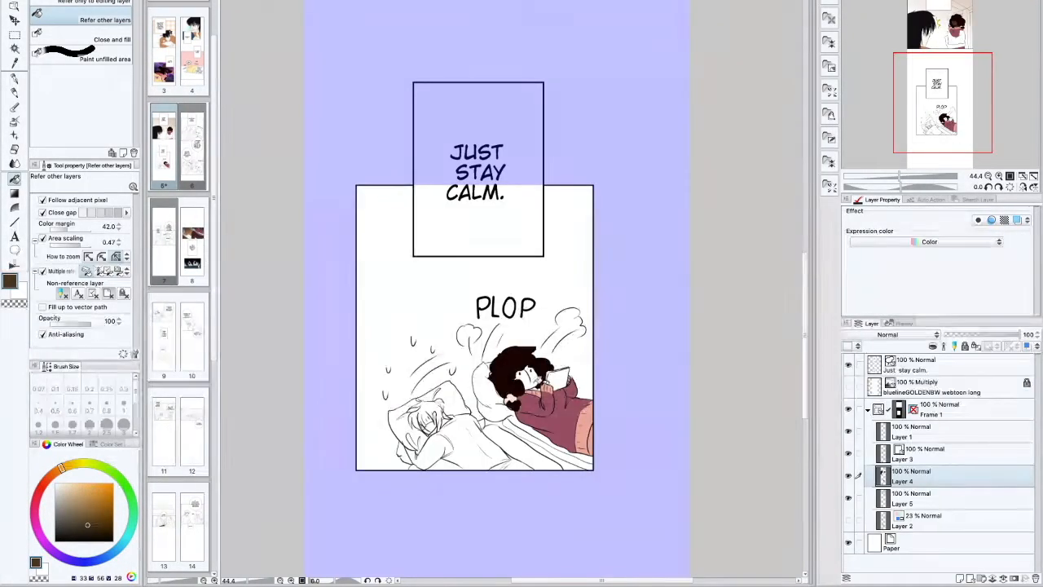
{"action": "left_click", "coordinate": [530, 379]}
{"action": "left_click", "coordinate": [536, 386]}
{"action": "key", "text": "p"}
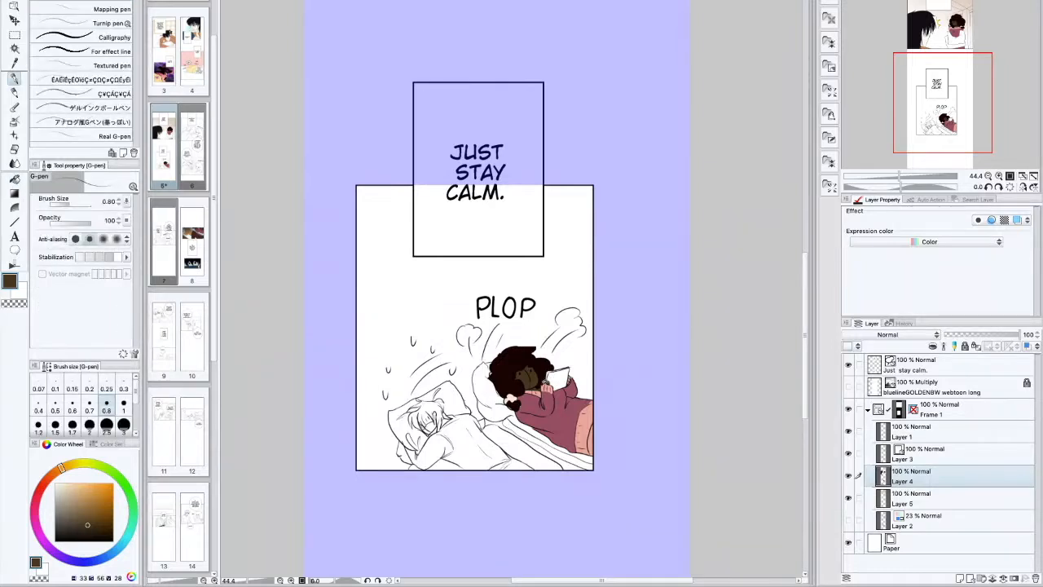
Fill the woman's tablet with a muted slate blue
{"action": "left_click", "coordinate": [112, 553]}
{"action": "left_click", "coordinate": [73, 512]}
{"action": "key", "text": "g"}
{"action": "key", "text": "g"}
{"action": "left_click", "coordinate": [557, 377]}
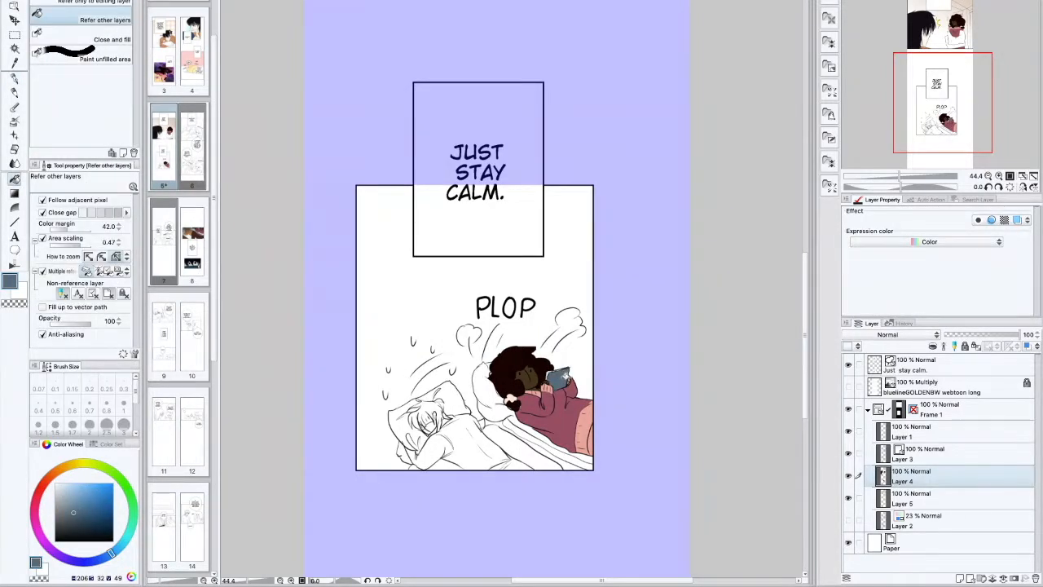
Paint the two puff clouds above the characters light blue with the G-pen at size 1.20
{"action": "key", "text": "p"}
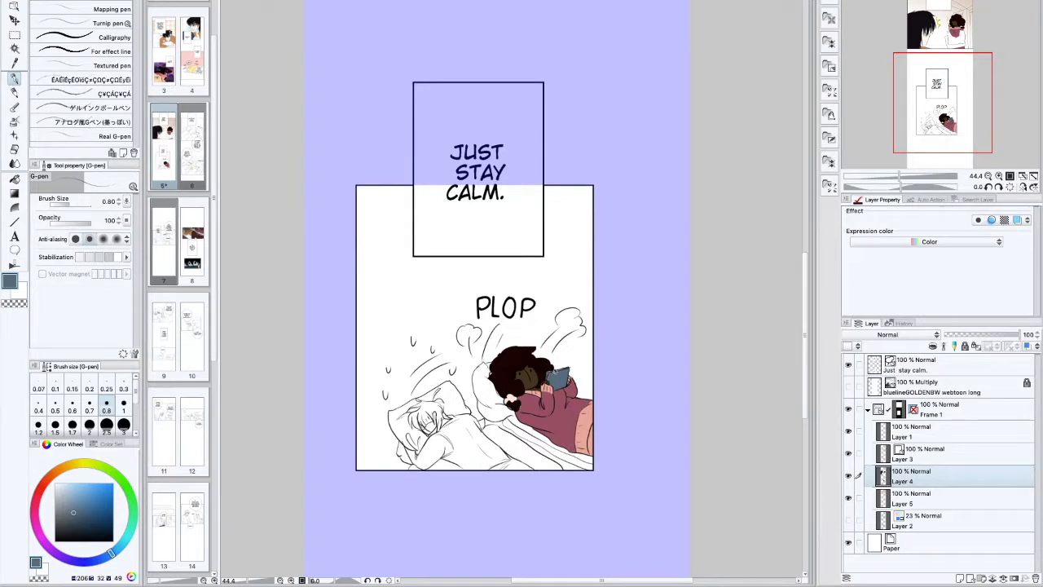
{"action": "left_click", "coordinate": [65, 483]}
{"action": "key", "text": "]"}
{"action": "key", "text": "]"}
{"action": "mouse_move", "coordinate": [556, 336]}
{"action": "left_mouse_down"}
{"action": "mouse_move", "coordinate": [578, 329]}
{"action": "mouse_move", "coordinate": [567, 310]}
{"action": "mouse_move", "coordinate": [567, 322]}
{"action": "left_mouse_up"}
{"action": "left_click_drag", "start_coordinate": [461, 329], "coordinate": [468, 350]}
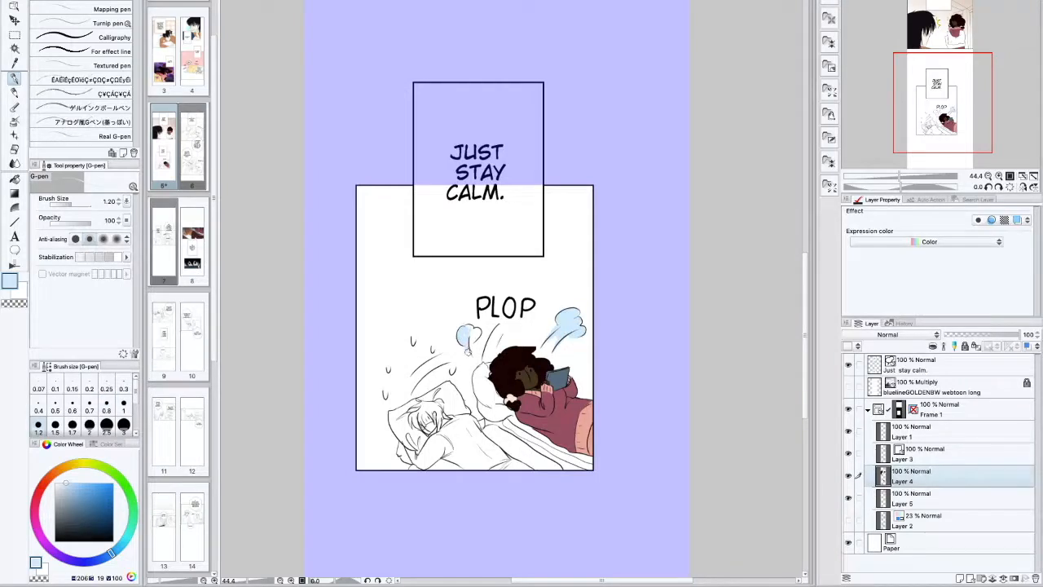
Colour the curved motion lines beside both characters pale yellow with the G-pen
{"action": "left_click", "coordinate": [69, 466]}
{"action": "left_click_drag", "start_coordinate": [494, 321], "coordinate": [507, 338]}
{"action": "left_click_drag", "start_coordinate": [407, 373], "coordinate": [443, 365]}
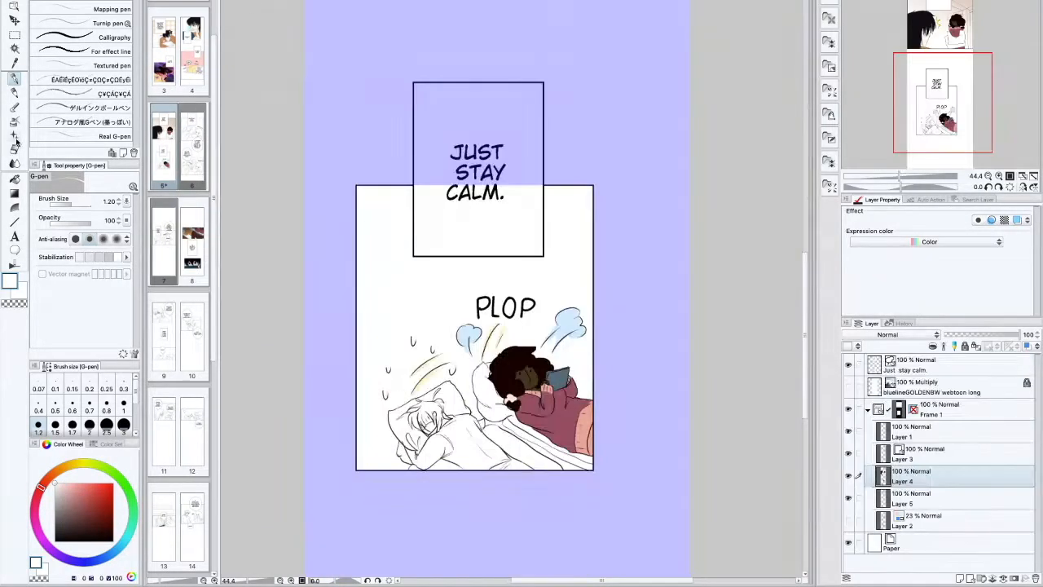
Fill the lying man's sweater, including its sleeve and lower edge, with orange-brown
{"action": "key", "text": "g"}
{"action": "left_click", "coordinate": [42, 530]}
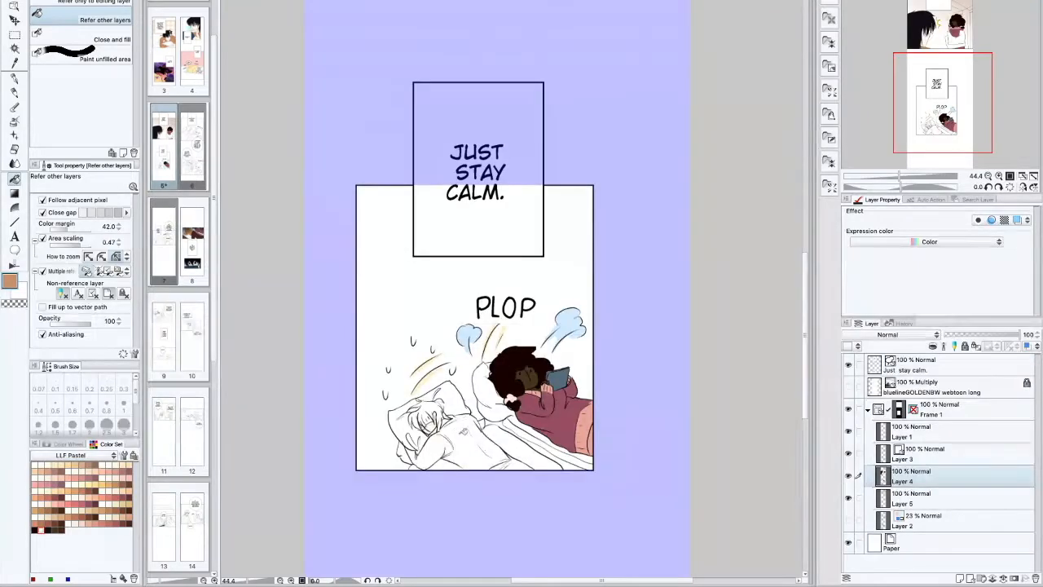
{"action": "key", "text": "p"}
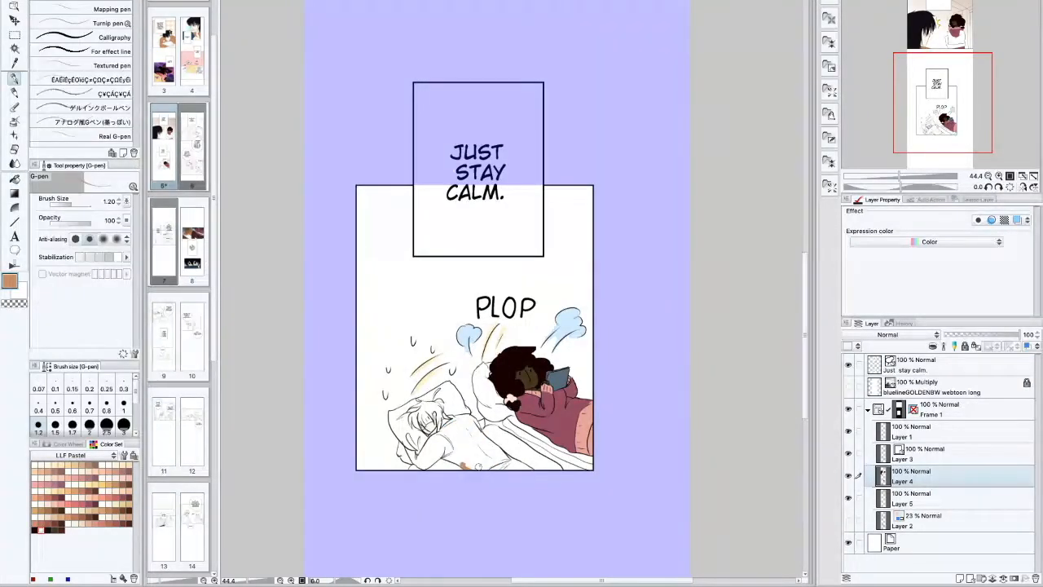
{"action": "key", "text": "g"}
{"action": "left_click", "coordinate": [429, 449]}
{"action": "left_click", "coordinate": [497, 453]}
{"action": "left_click", "coordinate": [452, 420]}
{"action": "key", "text": "p"}
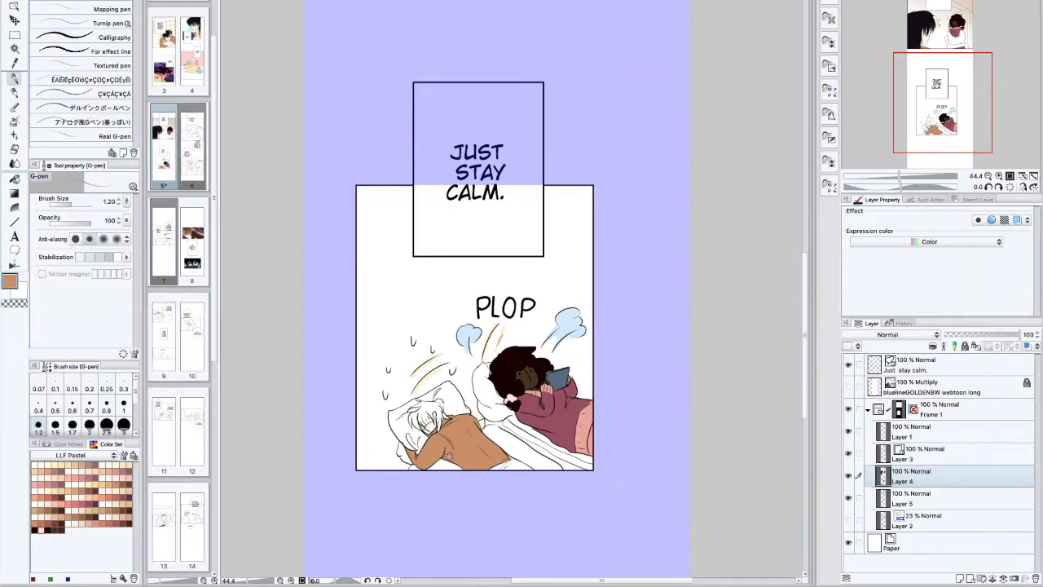
{"action": "left_click_drag", "start_coordinate": [500, 470], "coordinate": [532, 470]}
Paint black strands and a purple section in the lying man's hair with the G-pen
{"action": "left_click", "coordinate": [47, 529]}
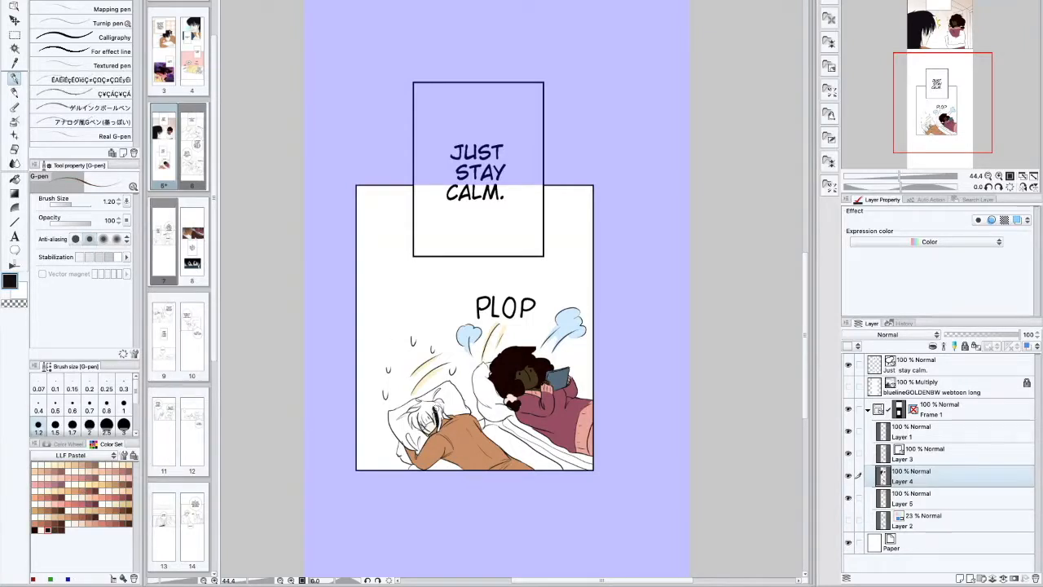
{"action": "key", "text": "bracketleft"}
{"action": "left_click_drag", "start_coordinate": [425, 409], "coordinate": [435, 415]}
{"action": "left_click", "coordinate": [67, 443]}
{"action": "left_click", "coordinate": [105, 501]}
{"action": "left_click_drag", "start_coordinate": [423, 421], "coordinate": [431, 426]}
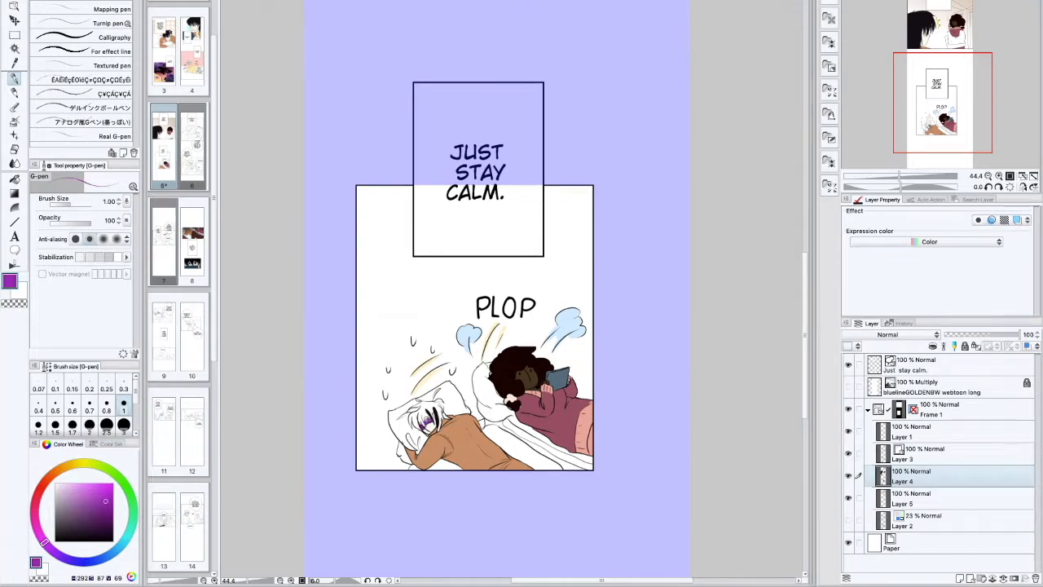
Shade the purple hair section with dark purple using the Soft airbrush at size 0.80
{"action": "left_click", "coordinate": [15, 122]}
{"action": "left_click", "coordinate": [103, 533]}
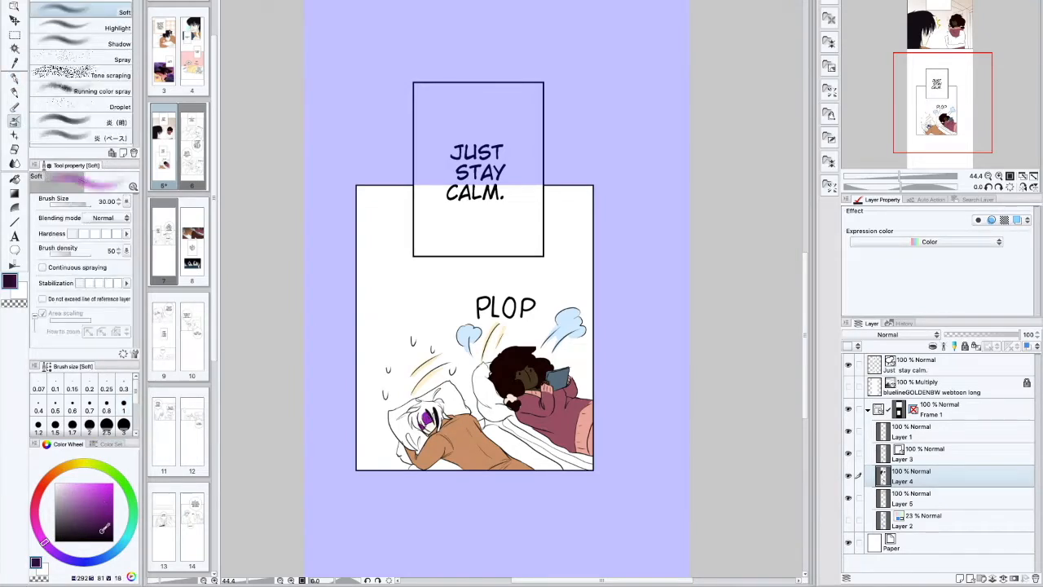
{"action": "key", "text": "bracketleft"}
{"action": "key", "text": "bracketleft"}
{"action": "key", "text": "bracketleft"}
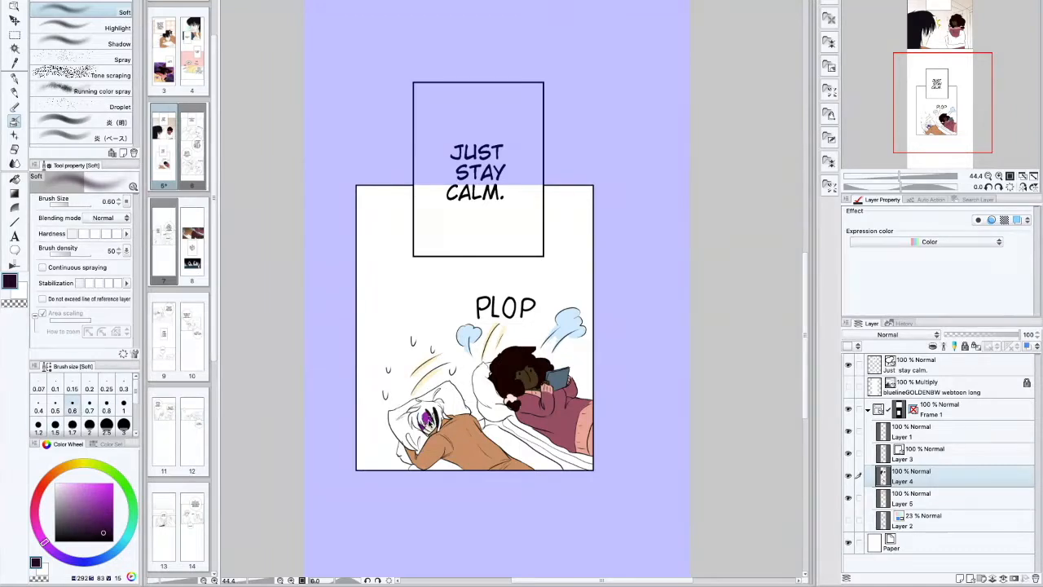
{"action": "left_click", "coordinate": [123, 383]}
{"action": "left_click", "coordinate": [107, 399]}
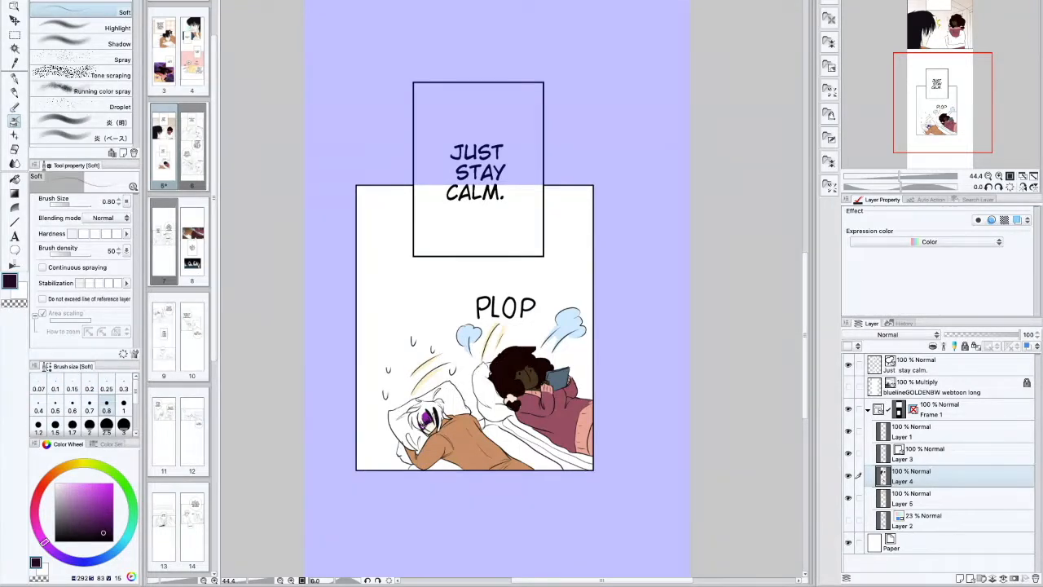
Paint the rest of the lying man's hair black with the G-pen at size 0.50
{"action": "left_click", "coordinate": [13, 79]}
{"action": "left_click", "coordinate": [107, 443]}
{"action": "left_click", "coordinate": [55, 403]}
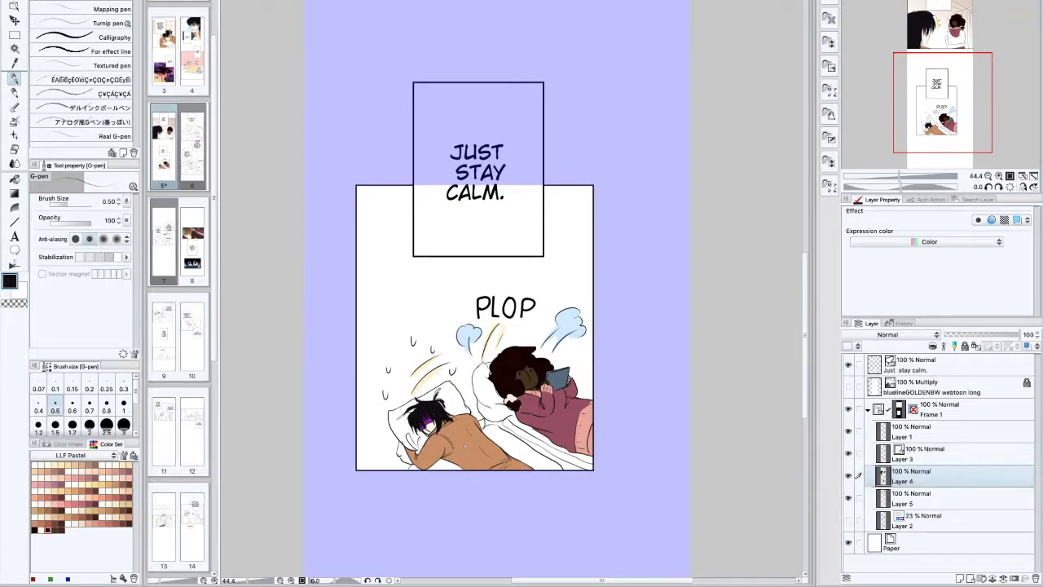
Colour the drops above the lying man pale yellow with the G-pen
{"action": "left_click", "coordinate": [68, 443]}
{"action": "left_click", "coordinate": [82, 463]}
{"action": "left_click", "coordinate": [79, 483]}
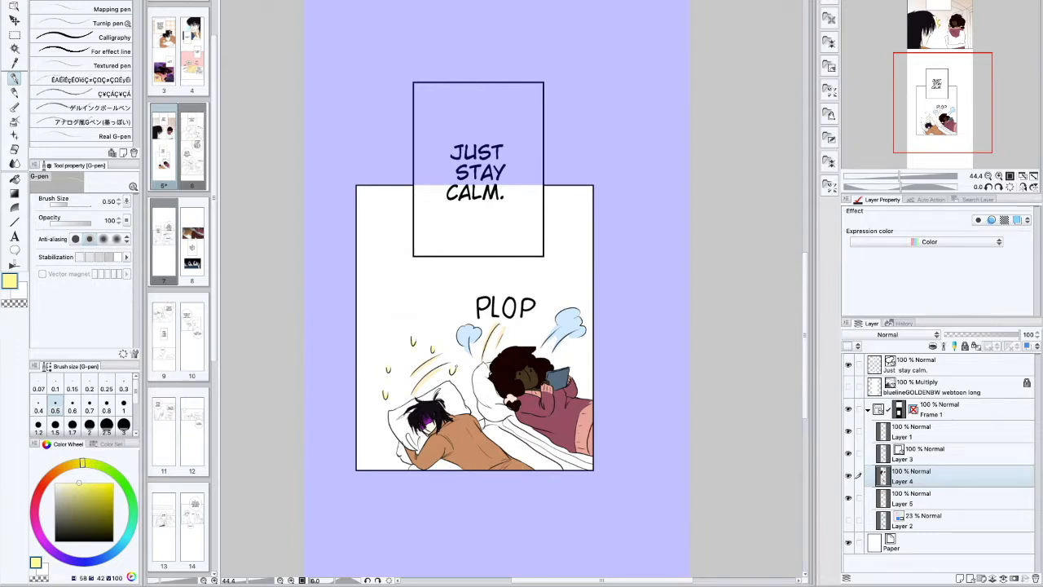
On Layer 5, fill a rectangular selection over the upper part of the PLOP panel's background with pale yellow-green
{"action": "left_click", "coordinate": [15, 35]}
{"action": "mouse_move", "coordinate": [310, 152]}
{"action": "left_mouse_down"}
{"action": "mouse_move", "coordinate": [654, 377]}
{"action": "mouse_move", "coordinate": [660, 358]}
{"action": "left_mouse_up"}
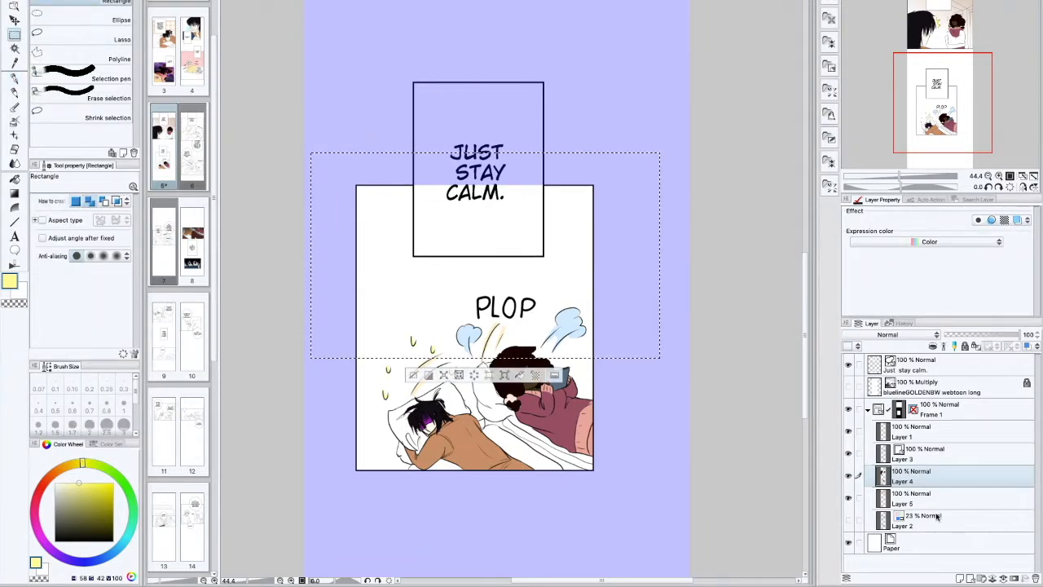
{"action": "left_click", "coordinate": [935, 500]}
{"action": "key", "text": "g"}
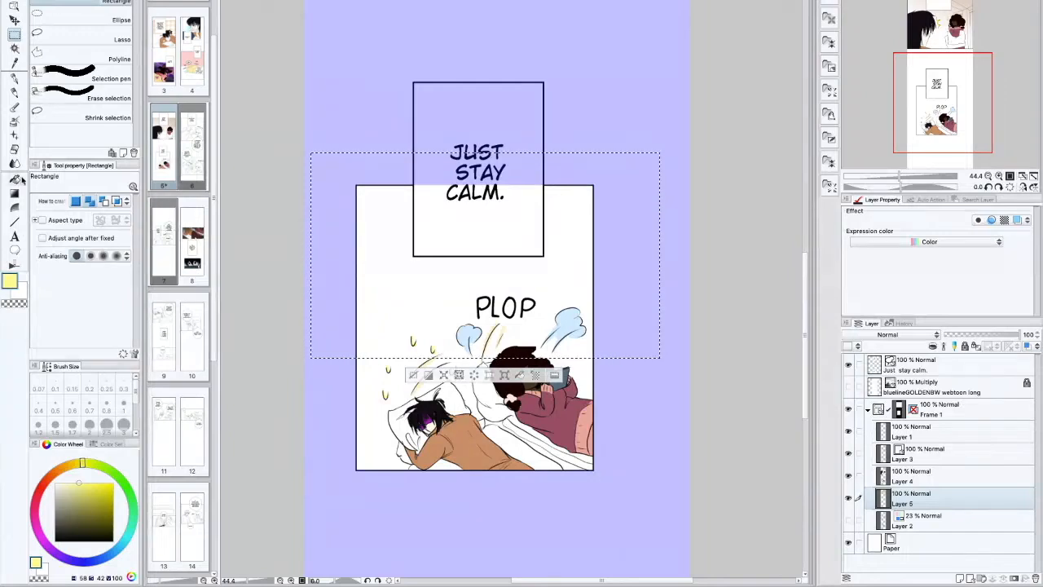
{"action": "left_click", "coordinate": [92, 464]}
{"action": "left_click", "coordinate": [391, 245]}
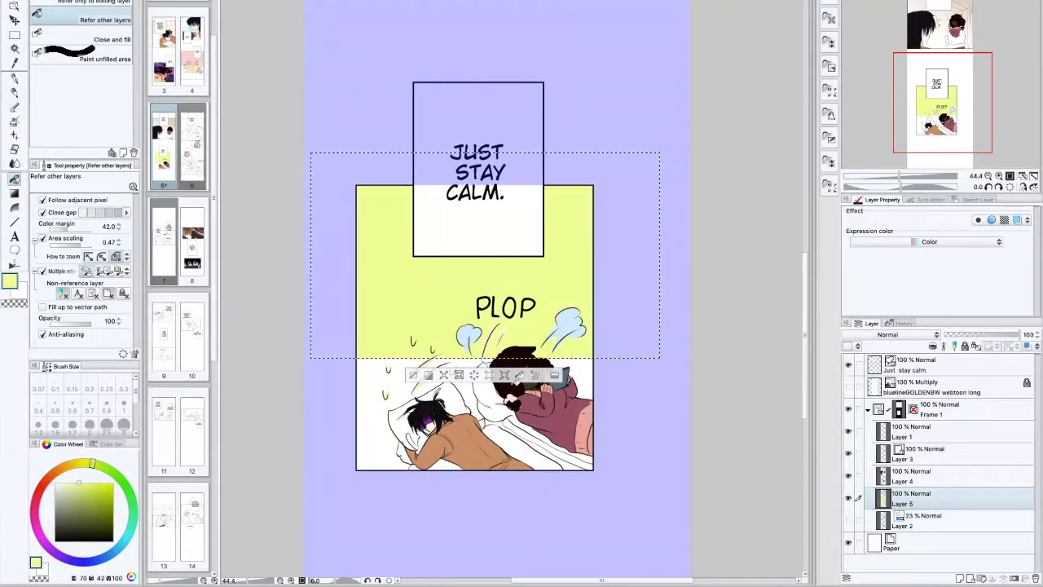
{"action": "key", "text": "ctrl+d"}
Place the ベーシック正ダイヤ diamond pattern over the yellow-green background and set its layer color to white
{"action": "left_click", "coordinate": [828, 160]}
{"action": "key", "text": "m"}
{"action": "mouse_move", "coordinate": [316, 161]}
{"action": "left_mouse_down"}
{"action": "mouse_move", "coordinate": [349, 245]}
{"action": "mouse_move", "coordinate": [617, 361]}
{"action": "left_mouse_up"}
{"action": "left_click_drag", "start_coordinate": [782, 204], "coordinate": [522, 277]}
{"action": "left_click", "coordinate": [847, 245]}
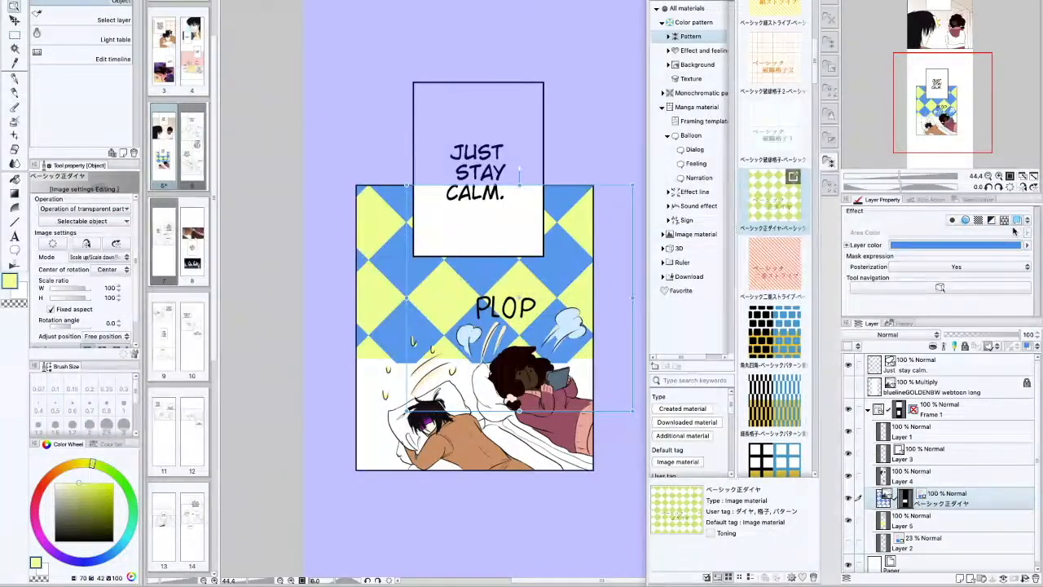
{"action": "left_click", "coordinate": [22, 293]}
{"action": "left_click", "coordinate": [1027, 245]}
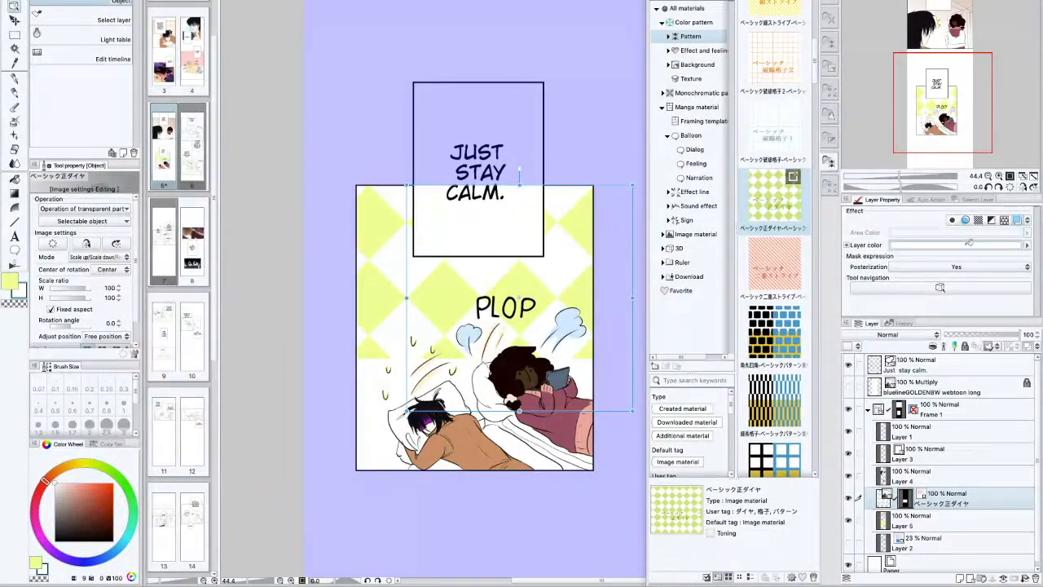
{"action": "left_click", "coordinate": [829, 160]}
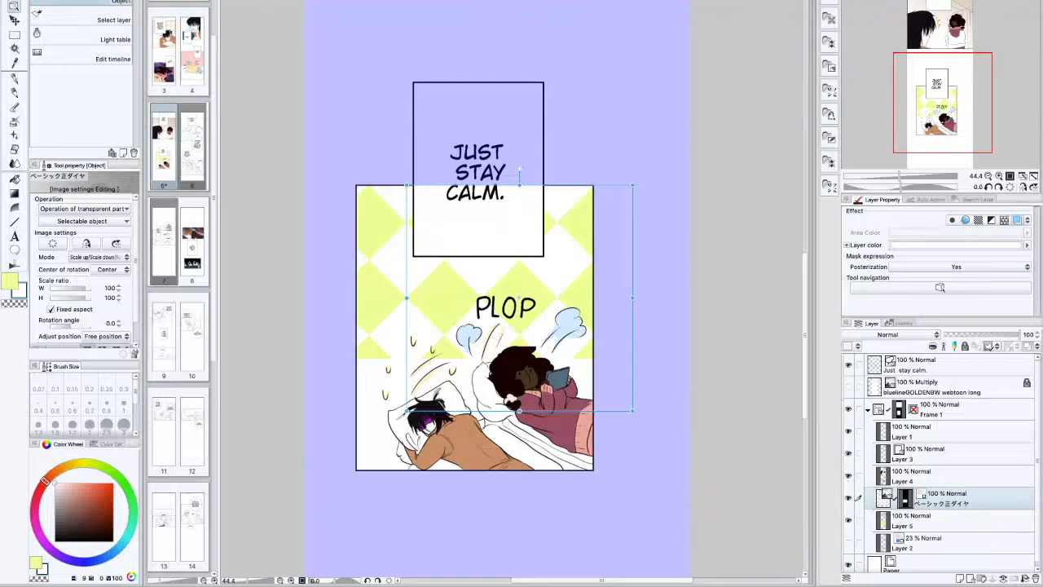
On page 6, create a new raster layer directly below Layer 3 inside Frame 1
{"action": "scroll", "coordinate": [793, 315], "scroll_direction": "up", "scroll_amount": 3}
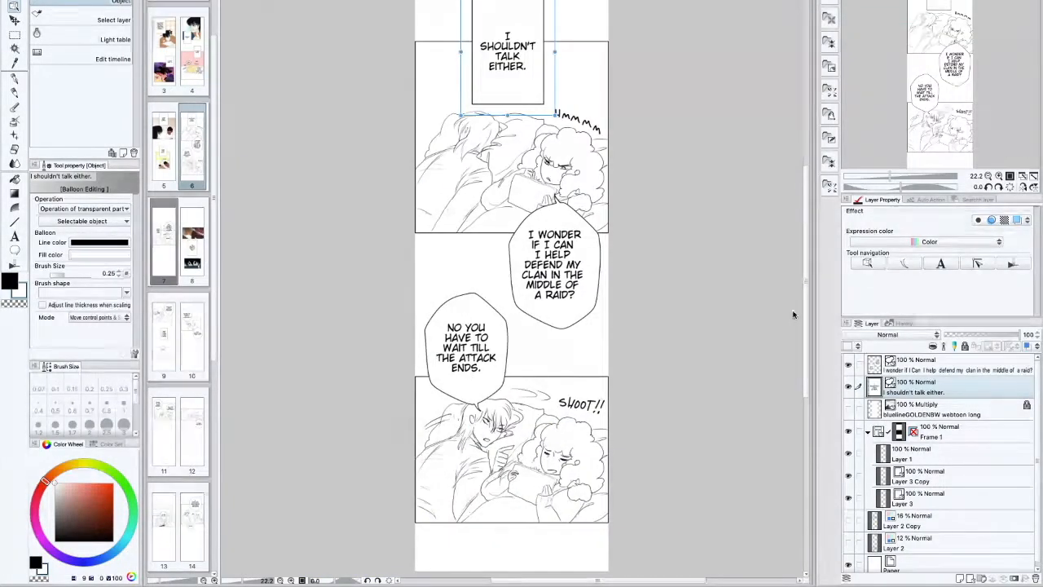
{"action": "left_click", "coordinate": [923, 502]}
{"action": "left_click", "coordinate": [959, 577]}
{"action": "left_click_drag", "start_coordinate": [910, 500], "coordinate": [911, 530]}
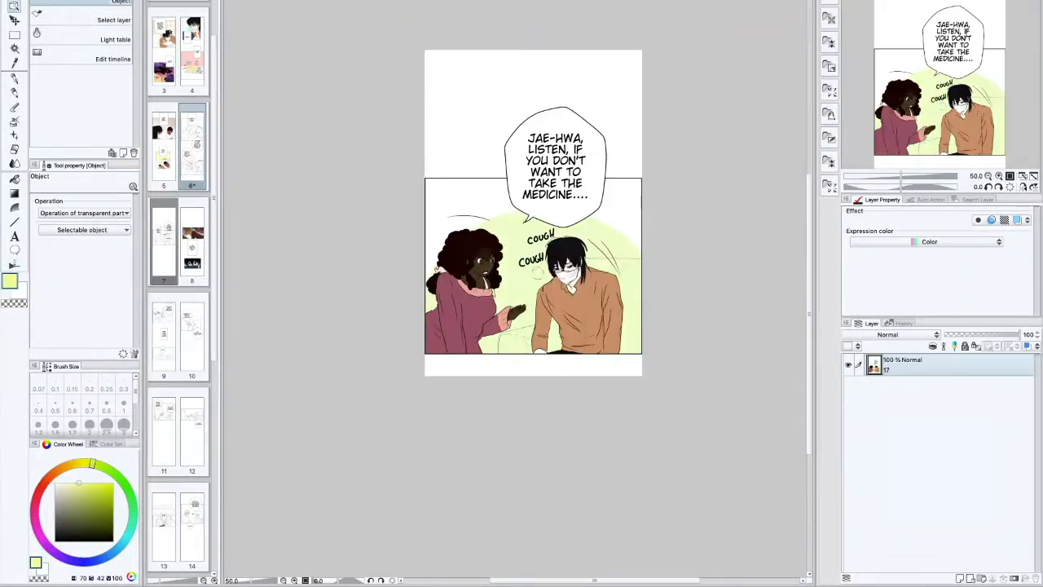
Sample the orange-brown of the man's sweater from the reference image and fill the sweater body and sleeve in the HMMMM panel
{"action": "right_click", "coordinate": [587, 308]}
{"action": "left_click", "coordinate": [14, 78]}
{"action": "left_click", "coordinate": [53, 471]}
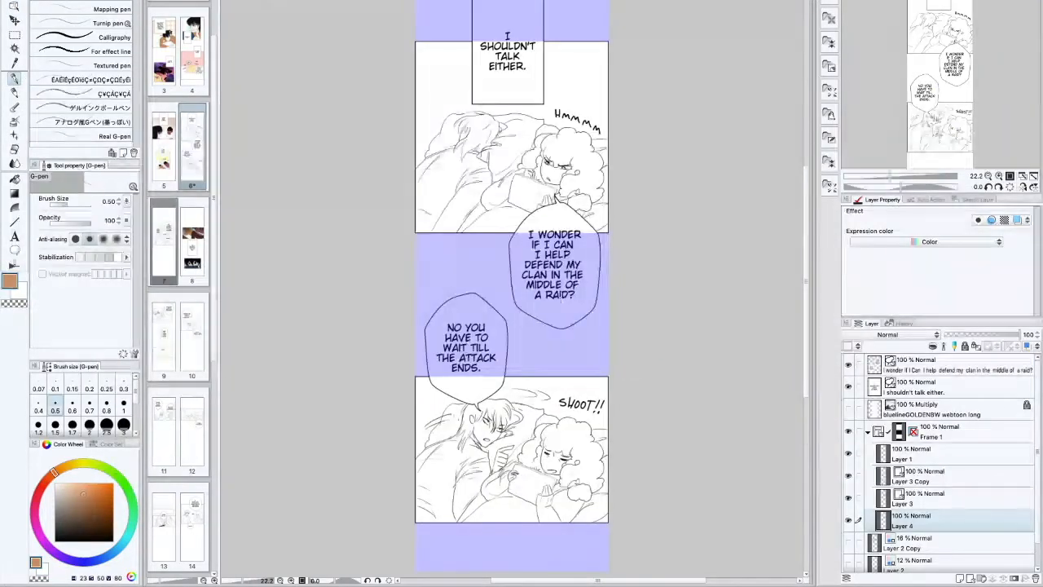
{"action": "key", "text": "ctrl+plus"}
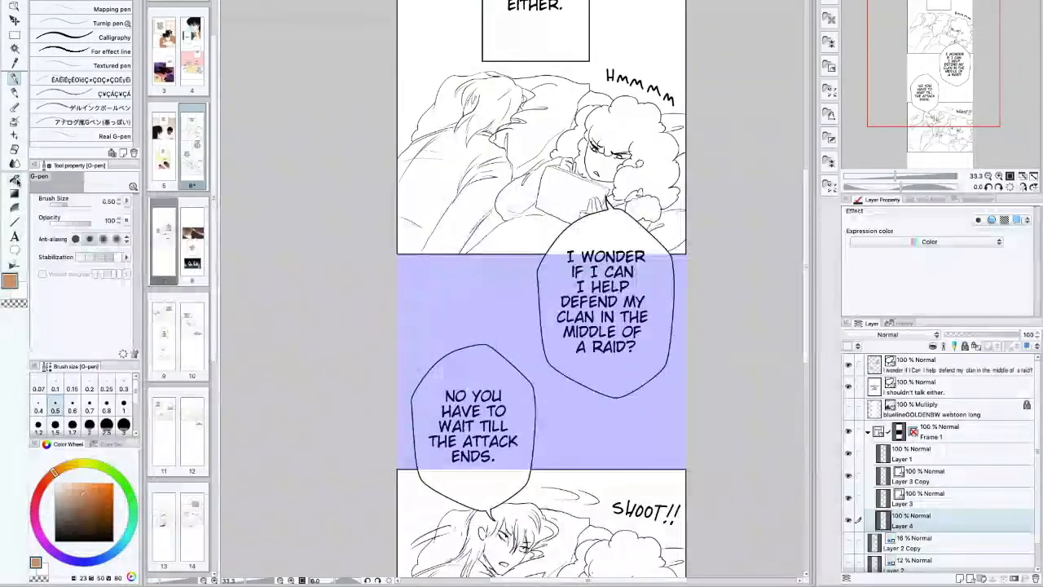
{"action": "left_click", "coordinate": [14, 180]}
{"action": "left_click", "coordinate": [467, 197]}
{"action": "scroll", "coordinate": [481, 183], "scroll_direction": "up", "scroll_amount": 1}
{"action": "left_click", "coordinate": [493, 171]}
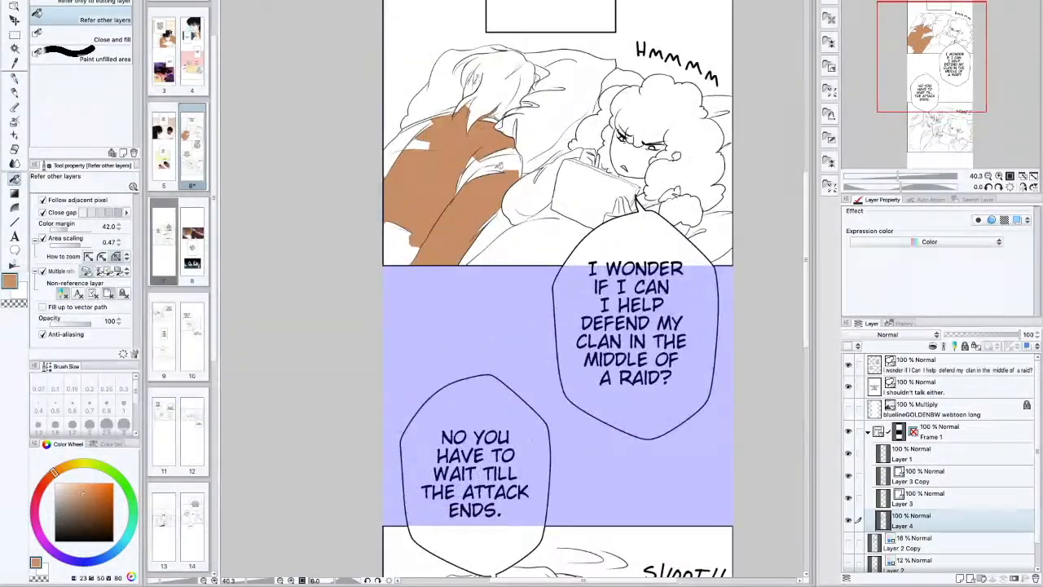
Fill the remaining white folds, shoulder, lower edge and collar areas of the man's sweater with orange-brown
{"action": "left_click", "coordinate": [499, 165]}
{"action": "left_click", "coordinate": [489, 186]}
{"action": "left_click", "coordinate": [498, 156]}
{"action": "left_click", "coordinate": [401, 145]}
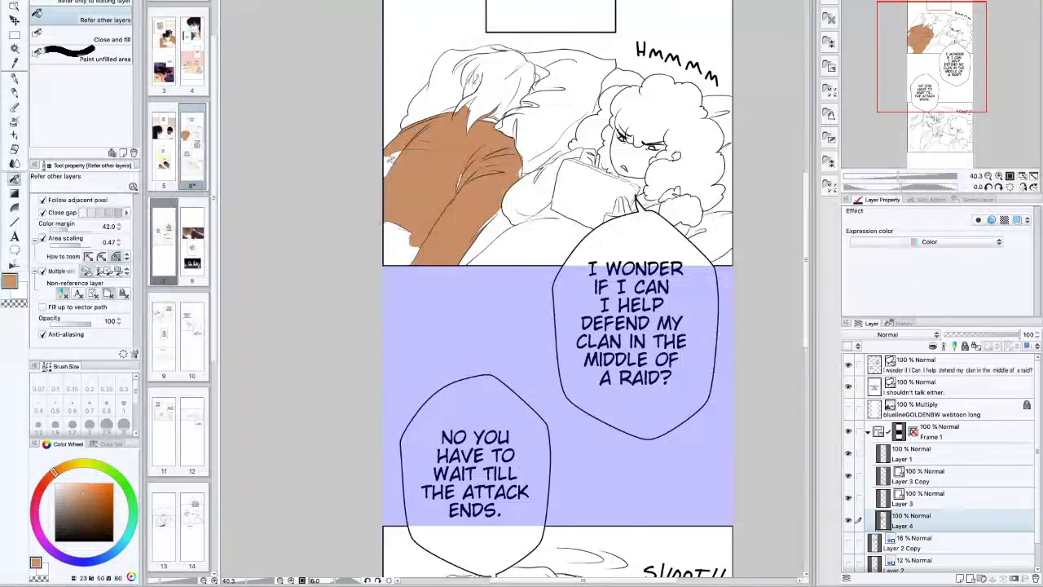
{"action": "left_click", "coordinate": [400, 246]}
{"action": "left_click", "coordinate": [453, 108]}
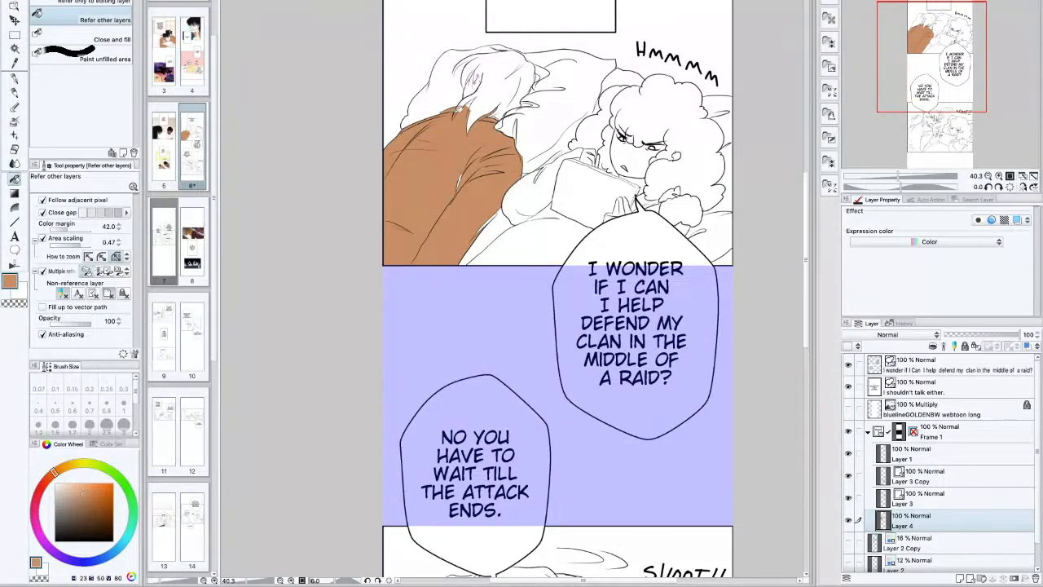
Touch up the man's sweater with a 1.20 G-pen and fill his hair in the HMMMM panel with near-black
{"action": "key", "text": "p"}
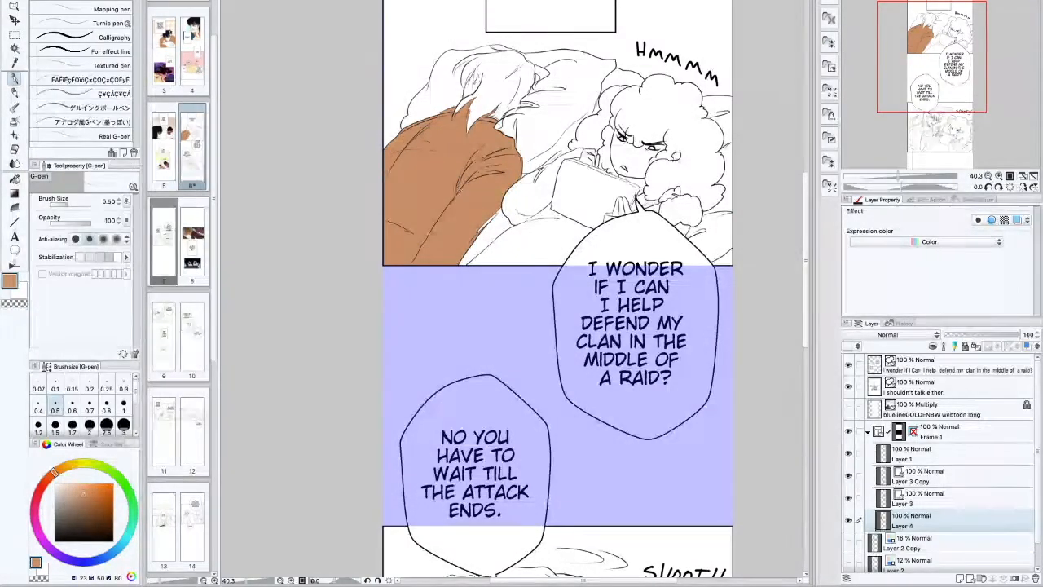
{"action": "left_click", "coordinate": [39, 424]}
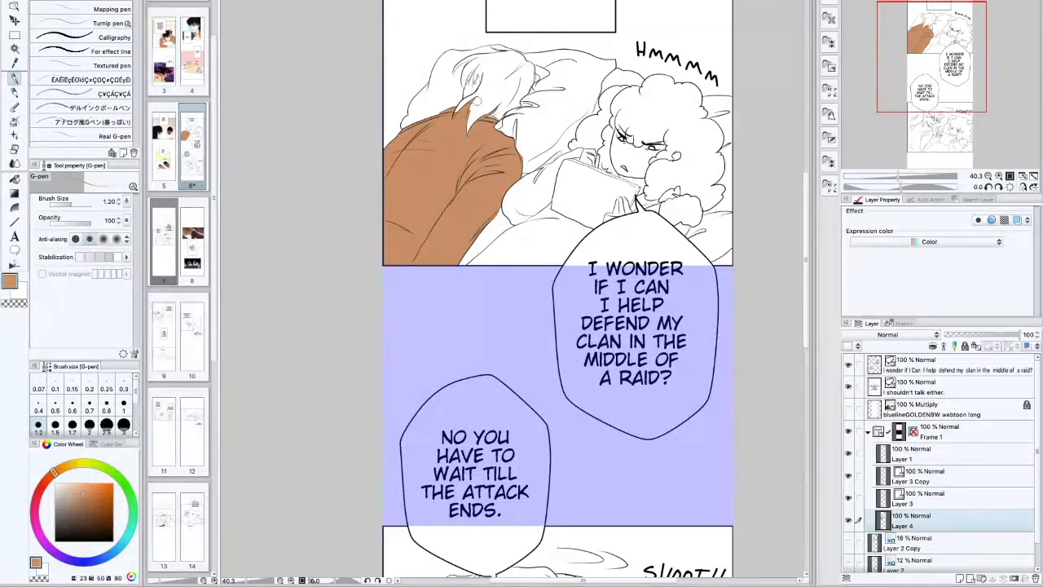
{"action": "left_click", "coordinate": [111, 444]}
{"action": "left_click", "coordinate": [39, 529]}
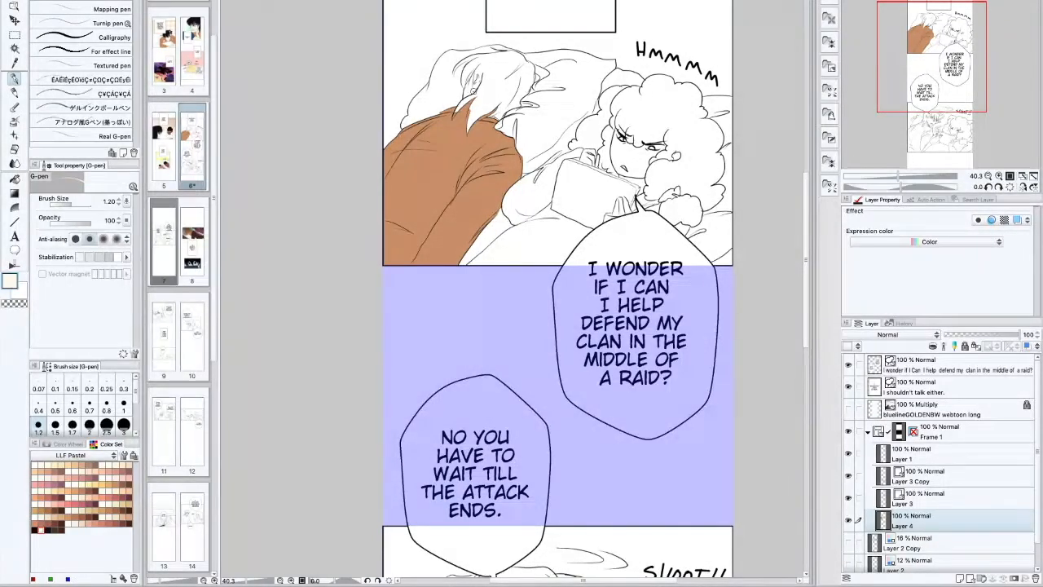
{"action": "key", "text": "g"}
{"action": "key", "text": "x"}
{"action": "mouse_move", "coordinate": [510, 82]}
{"action": "left_mouse_down"}
{"action": "mouse_move", "coordinate": [521, 98]}
{"action": "mouse_move", "coordinate": [505, 110]}
{"action": "mouse_move", "coordinate": [472, 61]}
{"action": "mouse_move", "coordinate": [482, 73]}
{"action": "left_mouse_up"}
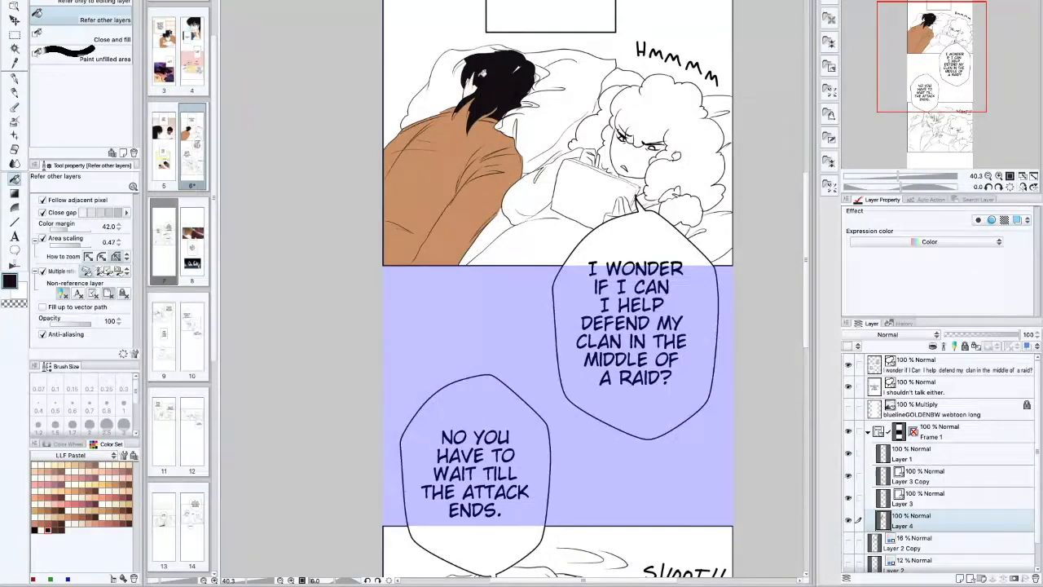
Paint the remaining gaps and loose strand tips of the man's hair near-black with a 0.70 G-pen
{"action": "key", "text": "p"}
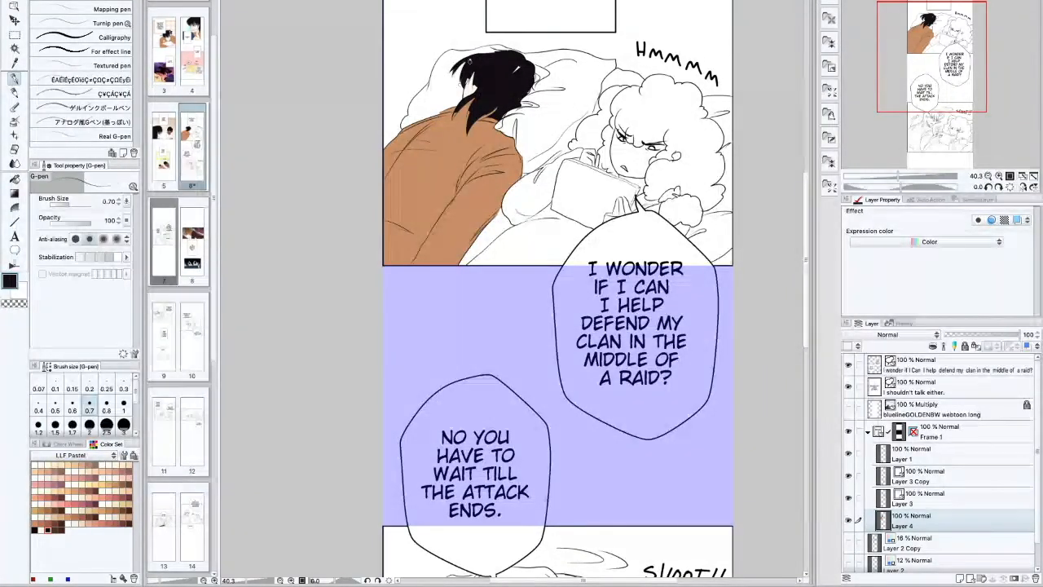
{"action": "mouse_move", "coordinate": [475, 68]}
{"action": "left_mouse_down"}
{"action": "mouse_move", "coordinate": [522, 62]}
{"action": "mouse_move", "coordinate": [453, 124]}
{"action": "mouse_move", "coordinate": [475, 98]}
{"action": "mouse_move", "coordinate": [495, 114]}
{"action": "left_mouse_up"}
{"action": "mouse_move", "coordinate": [537, 70]}
{"action": "left_mouse_down"}
{"action": "mouse_move", "coordinate": [548, 76]}
{"action": "mouse_move", "coordinate": [500, 127]}
{"action": "left_mouse_up"}
{"action": "mouse_move", "coordinate": [489, 46]}
{"action": "left_mouse_down"}
{"action": "mouse_move", "coordinate": [454, 80]}
{"action": "mouse_move", "coordinate": [471, 90]}
{"action": "left_mouse_up"}
{"action": "left_click_drag", "start_coordinate": [536, 87], "coordinate": [487, 132]}
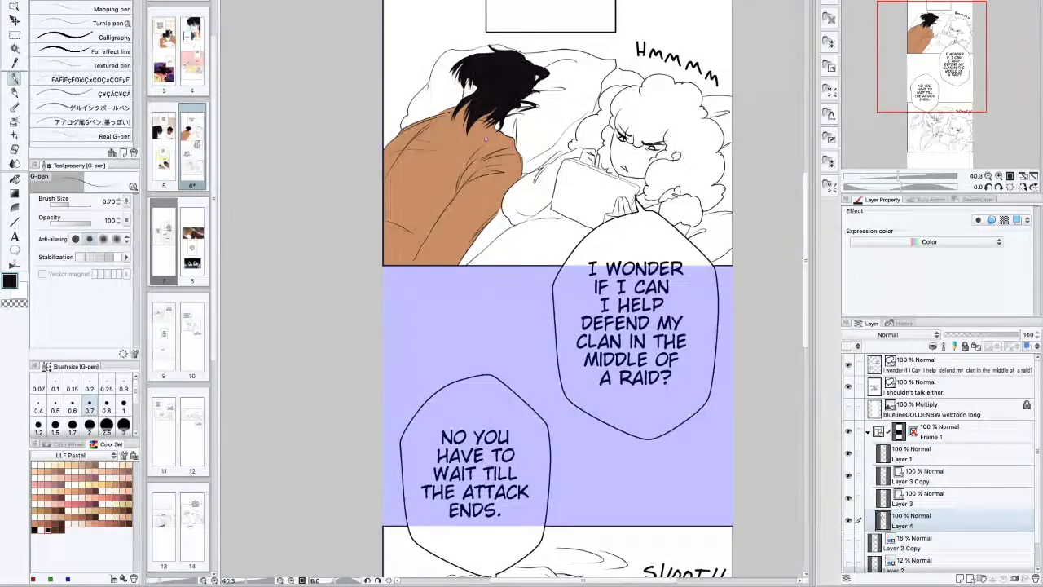
Color the woman's face and hands dark brown in the HMMMM panel and paint the whites of her eyes
{"action": "scroll", "coordinate": [806, 196], "scroll_direction": "up", "scroll_amount": 2}
{"action": "left_click", "coordinate": [54, 530]}
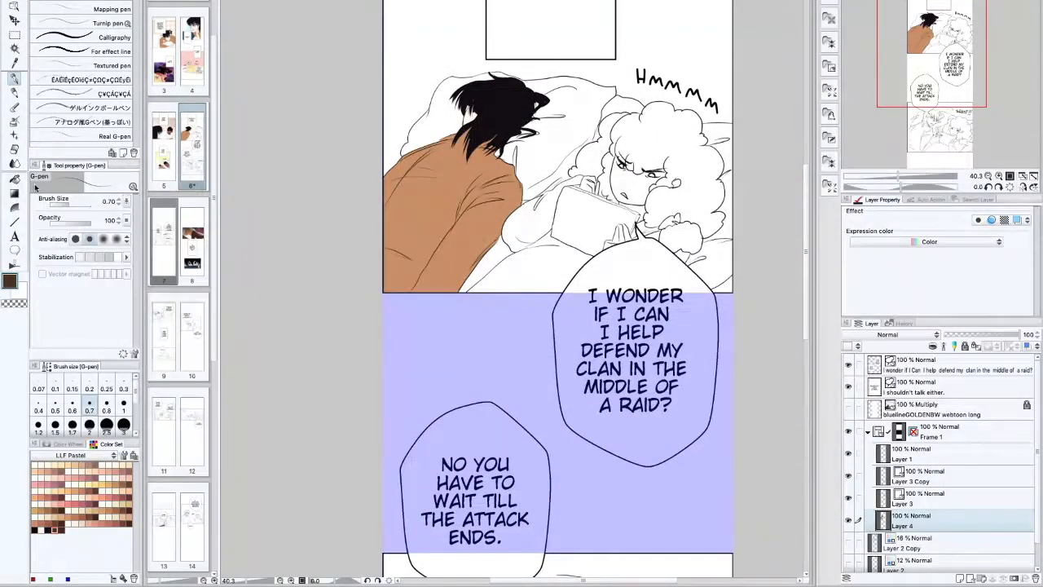
{"action": "left_click", "coordinate": [14, 179]}
{"action": "left_click", "coordinate": [640, 175]}
{"action": "left_click", "coordinate": [591, 181]}
{"action": "left_click", "coordinate": [627, 235]}
{"action": "key", "text": "ctrl+z"}
{"action": "key", "text": "p"}
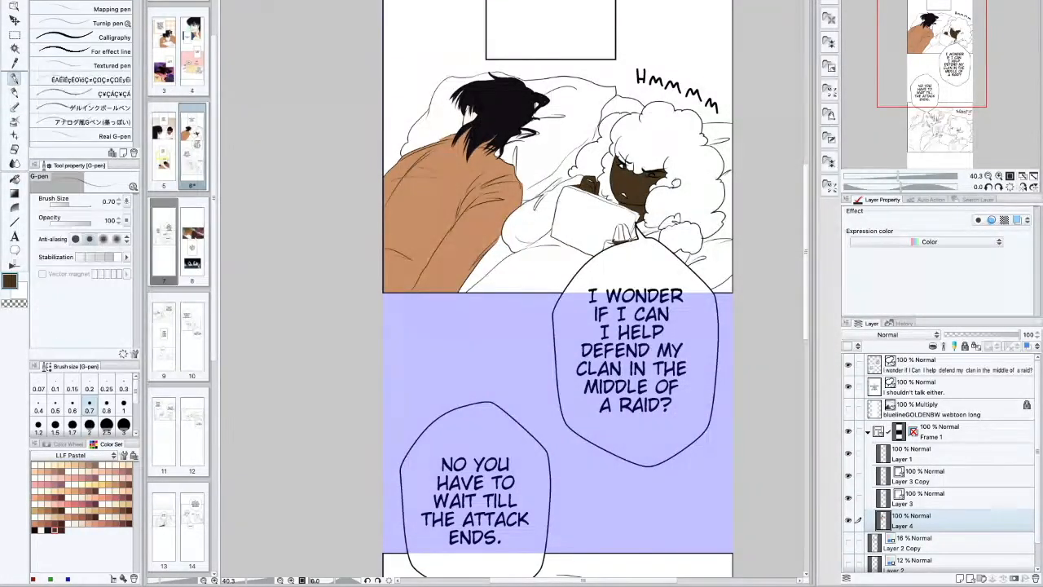
{"action": "left_click_drag", "start_coordinate": [614, 229], "coordinate": [628, 234]}
{"action": "key", "text": "x"}
{"action": "left_click_drag", "start_coordinate": [618, 161], "coordinate": [659, 176]}
Fill the woman's curly hair with very dark brown and her sweater with maroon in the HMMMM panel
{"action": "left_click", "coordinate": [34, 529]}
{"action": "left_click", "coordinate": [14, 180]}
{"action": "left_click", "coordinate": [668, 142]}
{"action": "left_click", "coordinate": [587, 159]}
{"action": "left_click", "coordinate": [606, 163]}
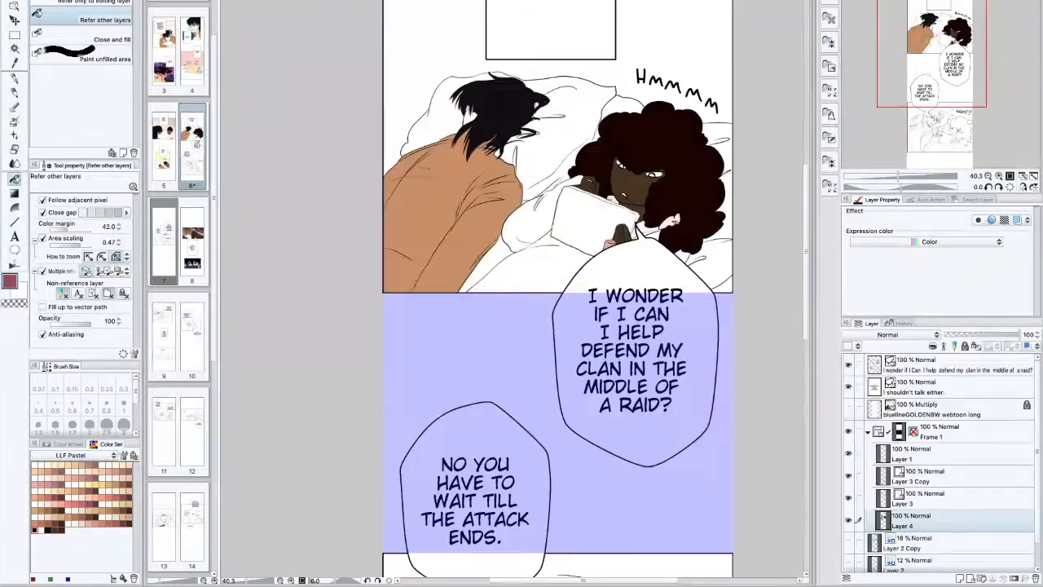
{"action": "left_click", "coordinate": [546, 262]}
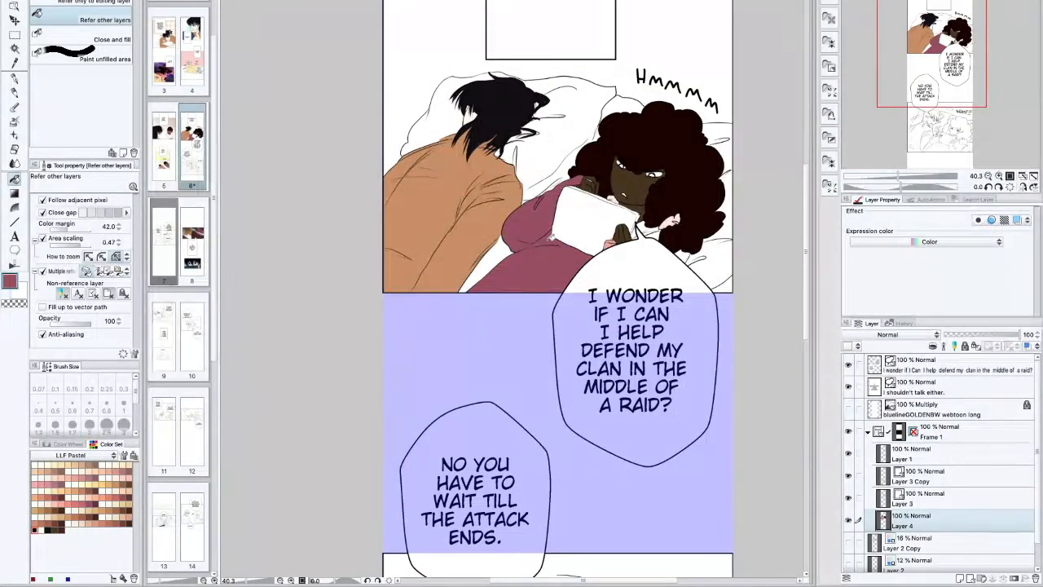
{"action": "left_click", "coordinate": [642, 231]}
Choose a muted blue and fill all parts of the tablet the woman is holding
{"action": "left_click", "coordinate": [65, 444]}
{"action": "left_click", "coordinate": [99, 559]}
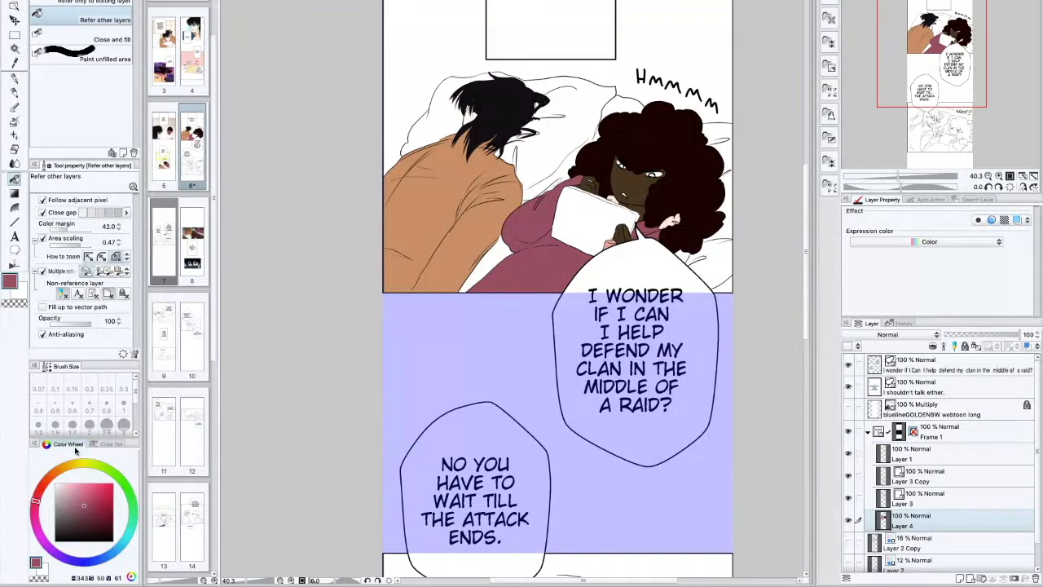
{"action": "left_click", "coordinate": [80, 511]}
{"action": "left_click", "coordinate": [593, 213]}
{"action": "left_click", "coordinate": [608, 194]}
{"action": "left_click", "coordinate": [637, 214]}
Sample the woman's dark brown skin color and touch up her fingers around the tablet with the G-pen
{"action": "left_click", "coordinate": [635, 200], "text": "alt"}
{"action": "left_click", "coordinate": [635, 207]}
{"action": "key", "text": "p"}
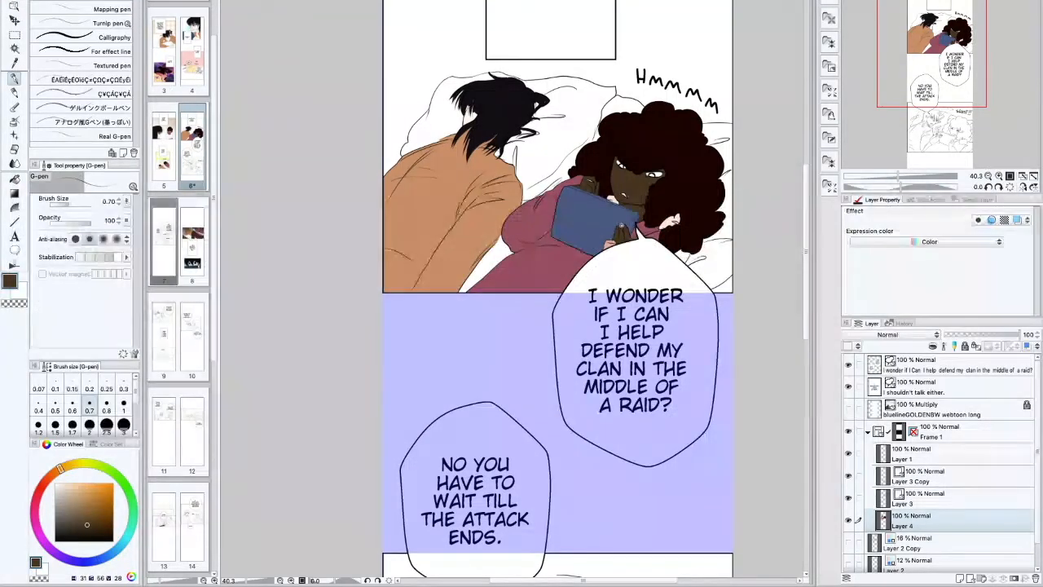
{"action": "left_click_drag", "start_coordinate": [586, 176], "coordinate": [590, 182]}
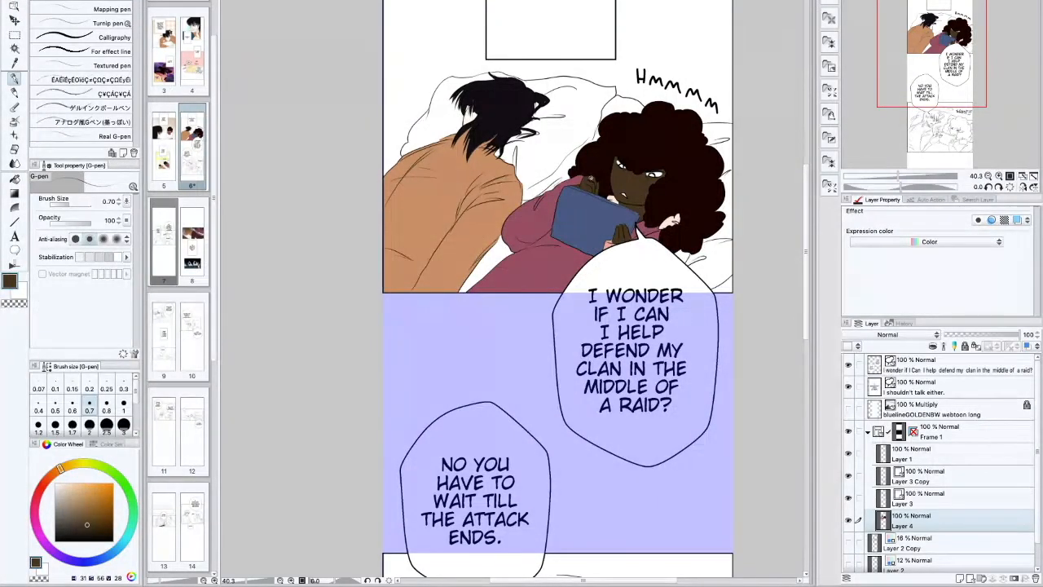
Create a new raster layer directly below Layer 4 inside Frame 1
{"action": "scroll", "coordinate": [557, 293], "scroll_direction": "up", "scroll_amount": 5}
{"action": "left_click", "coordinate": [960, 578]}
{"action": "left_click_drag", "start_coordinate": [929, 519], "coordinate": [926, 553]}
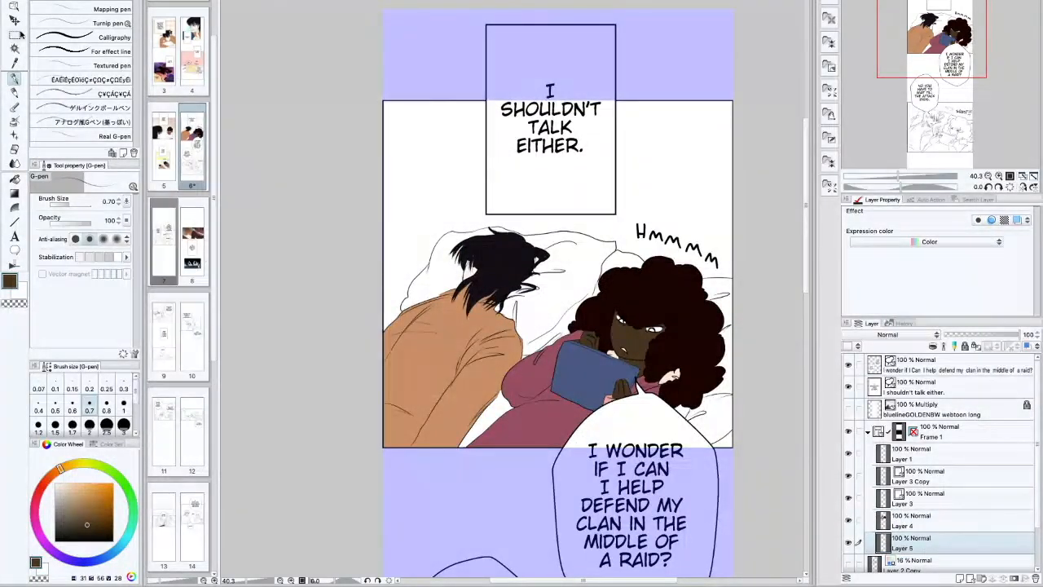
Select a rectangle across the upper part of the HMMMM panel and fill it with pale yellow-green
{"action": "key", "text": "m"}
{"action": "left_click_drag", "start_coordinate": [330, 31], "coordinate": [770, 239]}
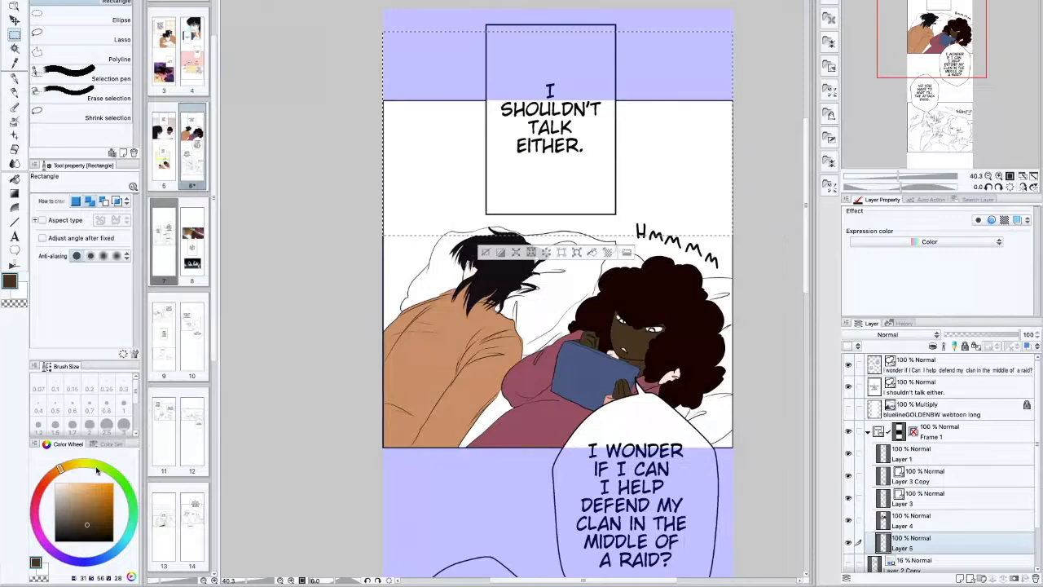
{"action": "left_click", "coordinate": [96, 464]}
{"action": "left_click", "coordinate": [87, 486]}
{"action": "left_click", "coordinate": [592, 252]}
{"action": "key", "text": "ctrl+z"}
{"action": "left_click", "coordinate": [73, 482]}
{"action": "left_click", "coordinate": [592, 253]}
Place the ベーシック二重ストライプ stripe pattern over the yellow-green background, set its layer color to white and enlarge it
{"action": "left_click", "coordinate": [828, 162]}
{"action": "left_click_drag", "start_coordinate": [786, 271], "coordinate": [510, 189]}
{"action": "left_click", "coordinate": [1017, 220]}
{"action": "left_click", "coordinate": [20, 292]}
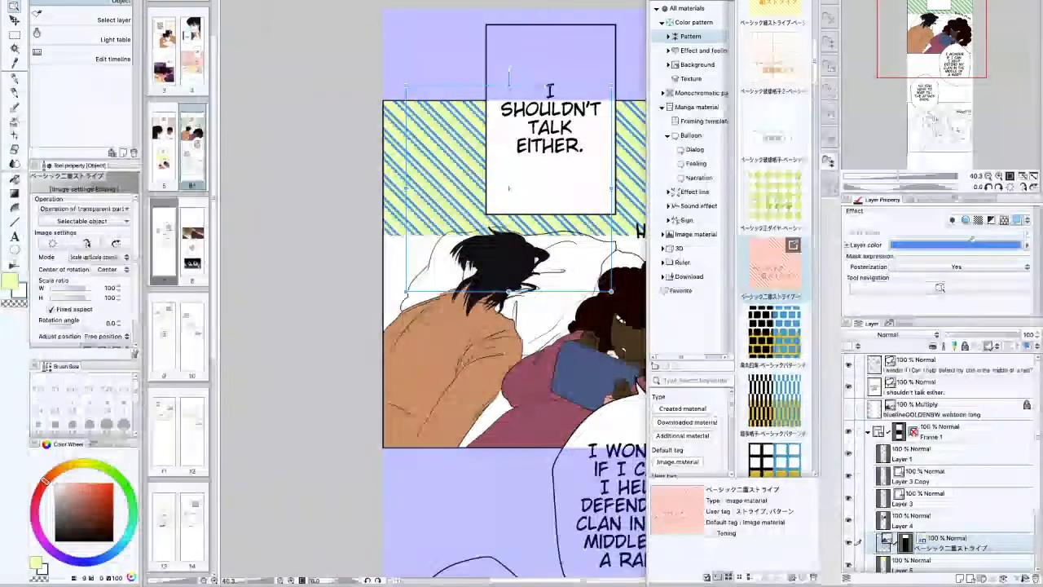
{"action": "left_click", "coordinate": [1026, 246]}
{"action": "left_click", "coordinate": [829, 161]}
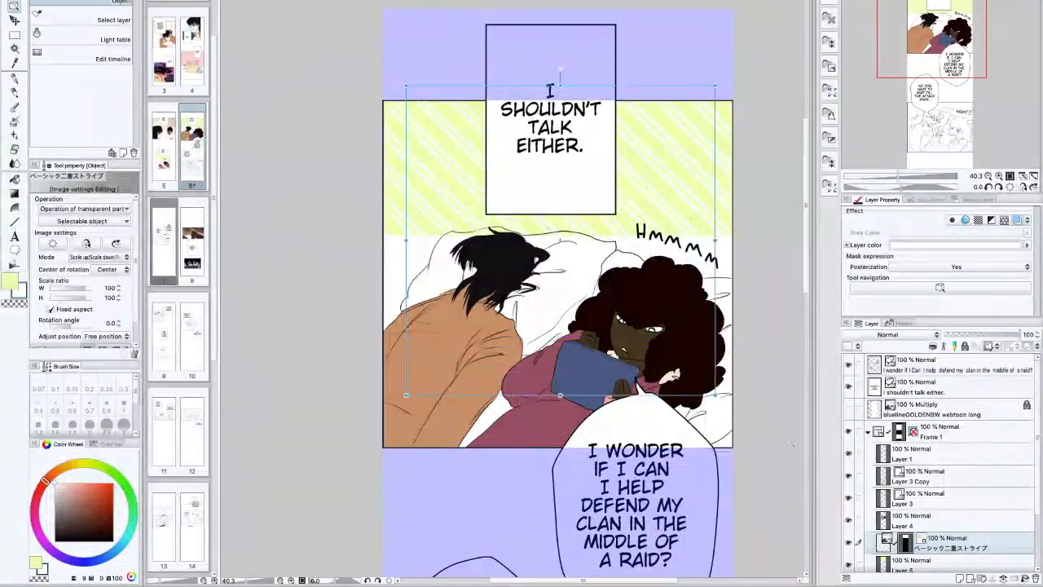
{"action": "left_click_drag", "start_coordinate": [611, 291], "coordinate": [772, 459]}
Clear the lower strip of the yellow-green background on Layer 5 so it ends just above the pillows
{"action": "key", "text": "m"}
{"action": "left_click", "coordinate": [937, 562]}
{"action": "left_click_drag", "start_coordinate": [364, 229], "coordinate": [804, 304]}
{"action": "key", "text": "ctrl+d"}
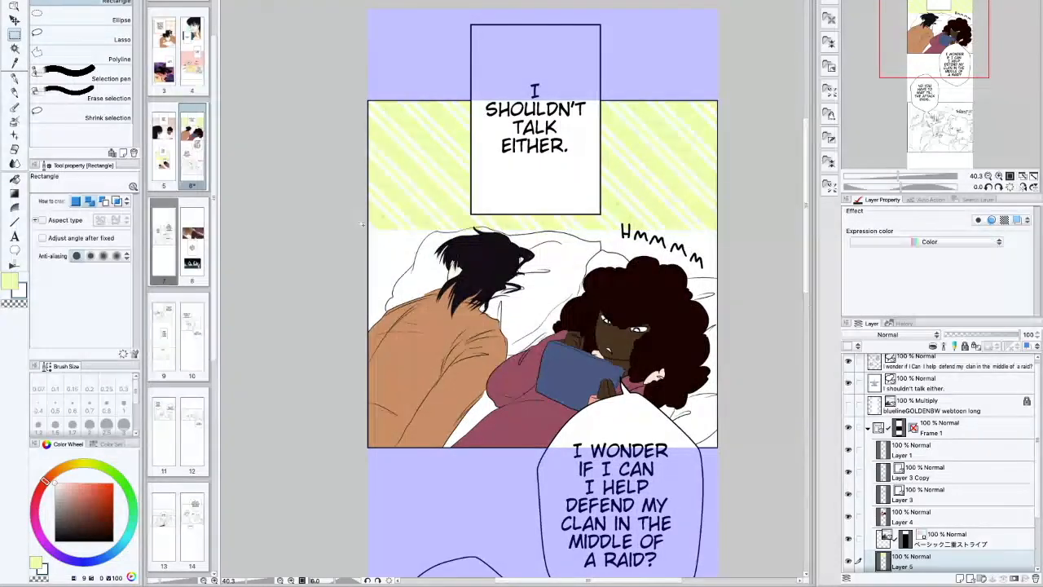
{"action": "left_click_drag", "start_coordinate": [358, 218], "coordinate": [766, 327]}
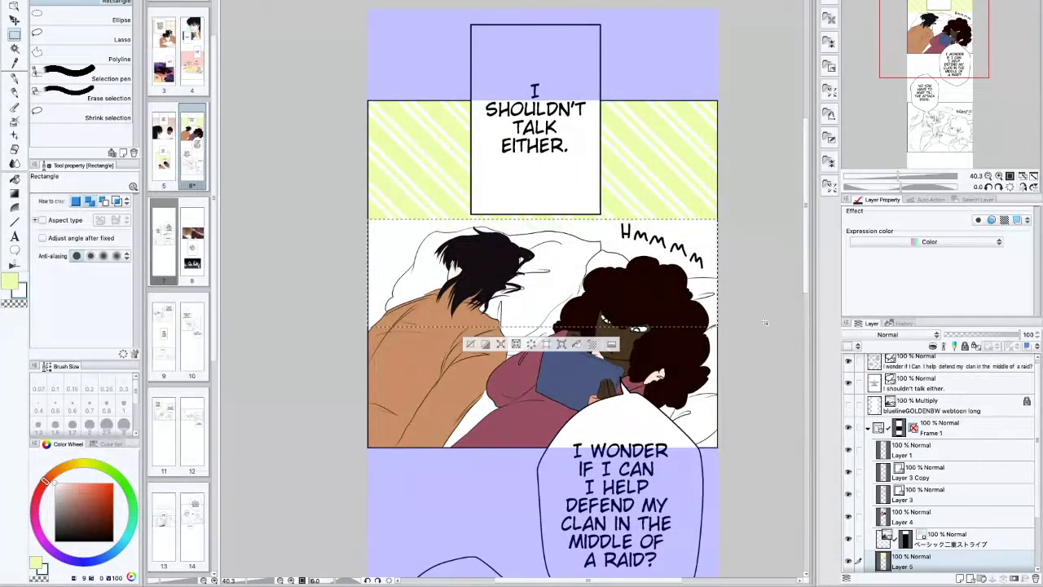
{"action": "key", "text": "ctrl+d"}
Sample the maroon of the woman's sweater from the reference image and fill her sweater body in the SHOOT!! panel on Layer 4
{"action": "scroll", "coordinate": [801, 358], "scroll_direction": "down", "scroll_amount": 2}
{"action": "scroll", "coordinate": [801, 354], "scroll_direction": "down", "scroll_amount": 10}
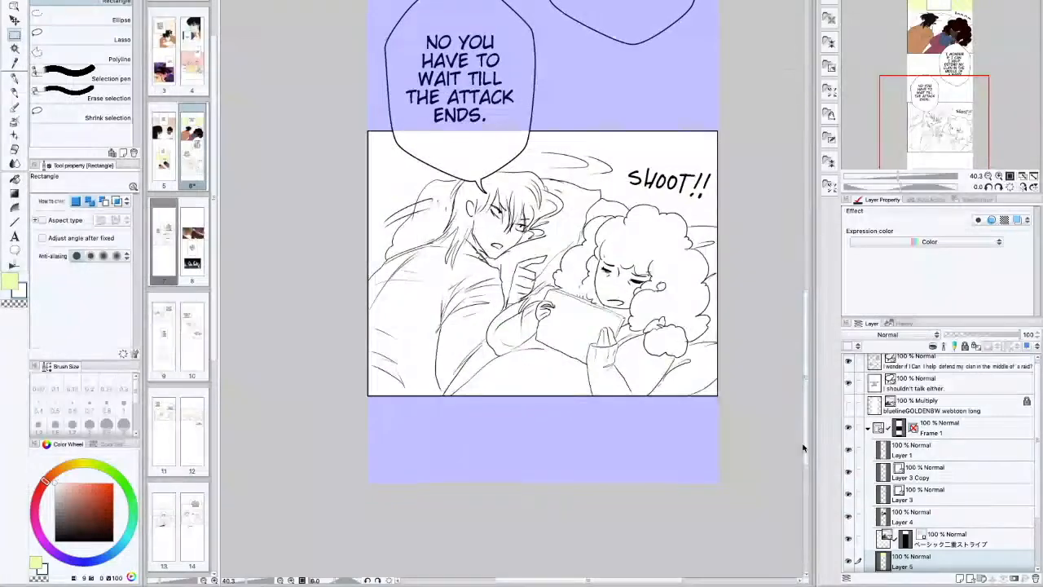
{"action": "left_click", "coordinate": [15, 180]}
{"action": "left_click", "coordinate": [325, 1]}
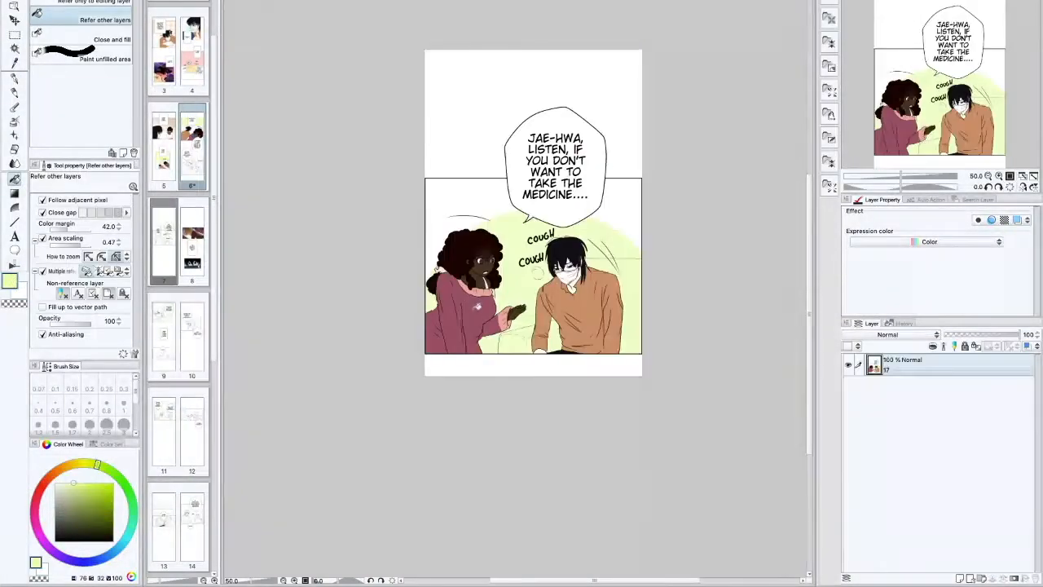
{"action": "left_click", "coordinate": [461, 308], "text": "alt"}
{"action": "left_click", "coordinate": [261, 0]}
{"action": "left_click", "coordinate": [545, 380]}
{"action": "left_click", "coordinate": [508, 331]}
{"action": "left_click", "coordinate": [530, 341]}
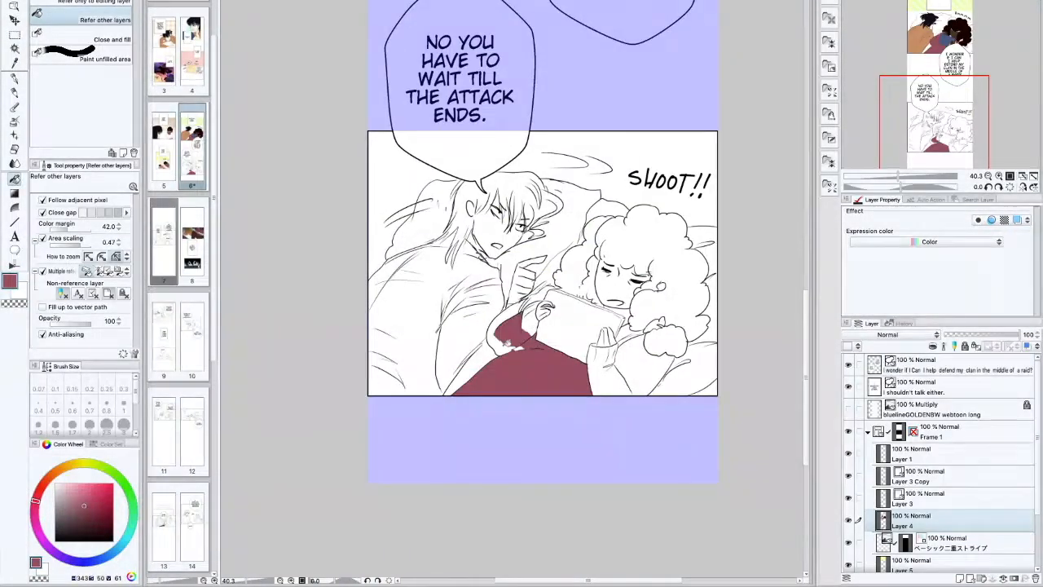
Fill the remaining sleeve and shoulder areas of the woman's sweater with maroon
{"action": "left_click", "coordinate": [495, 338]}
{"action": "left_click", "coordinate": [536, 300]}
{"action": "left_click", "coordinate": [613, 380]}
{"action": "left_click", "coordinate": [644, 352]}
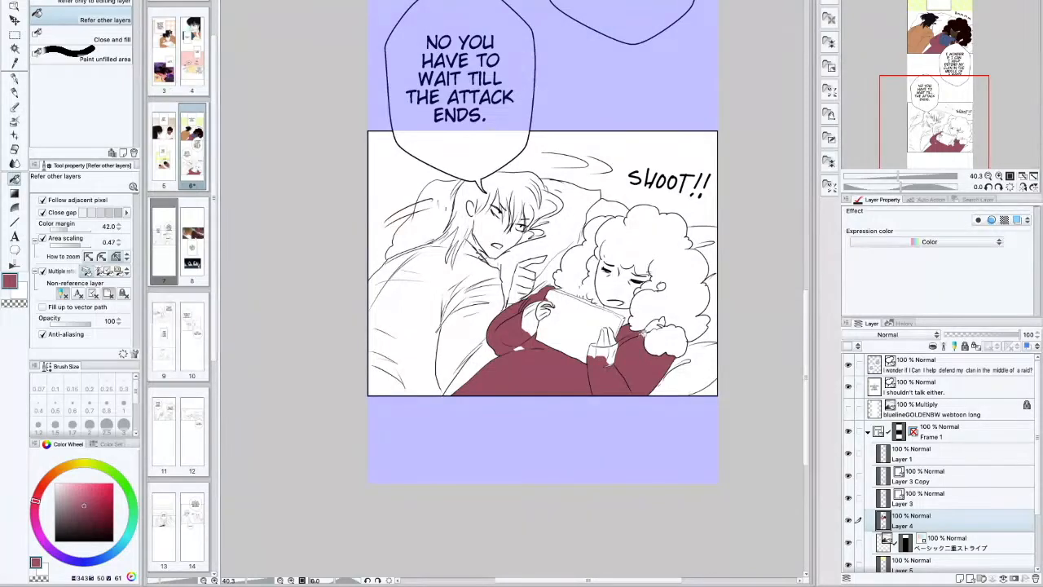
Paint the woman's cuff with the salmon pink sampled from the reference image and patch the white gap in her maroon sleeve
{"action": "left_click", "coordinate": [326, 1]}
{"action": "left_click", "coordinate": [471, 284], "text": "alt"}
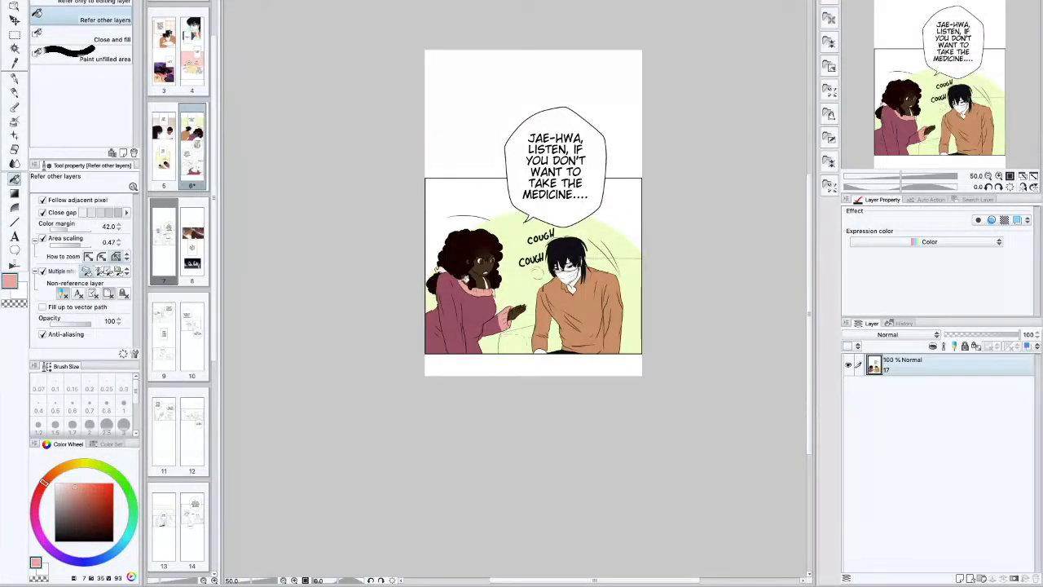
{"action": "left_click", "coordinate": [261, 1]}
{"action": "key", "text": "p"}
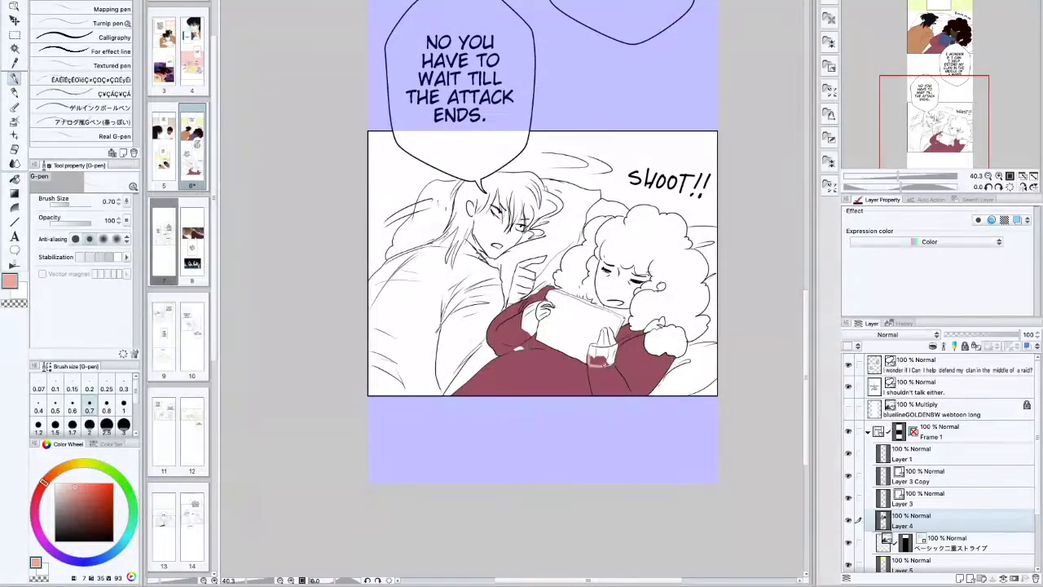
{"action": "left_click_drag", "start_coordinate": [609, 363], "coordinate": [597, 360]}
{"action": "left_click", "coordinate": [521, 339], "text": "alt"}
{"action": "left_click_drag", "start_coordinate": [517, 348], "coordinate": [522, 345]}
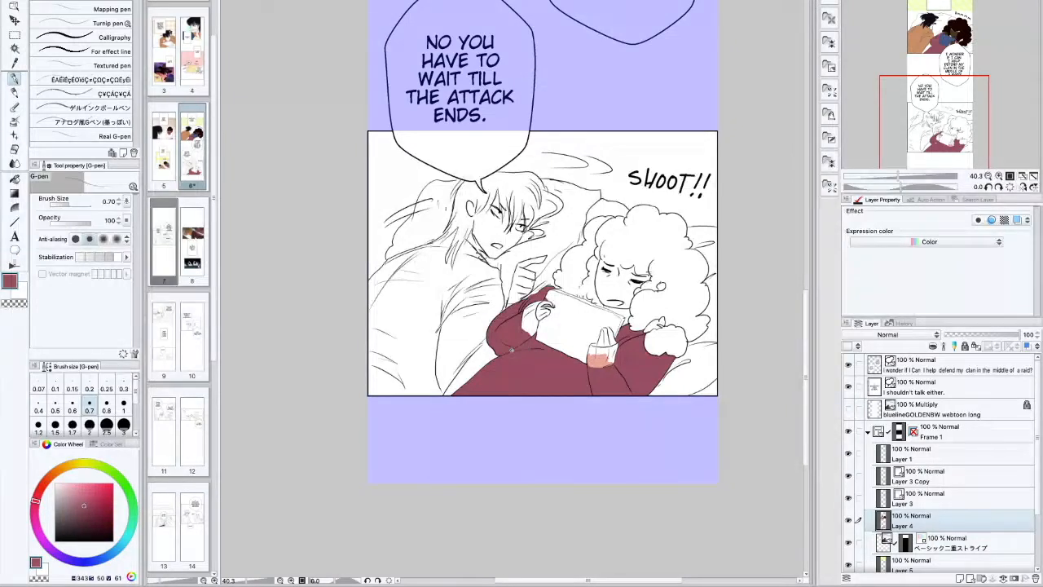
Fill the rest of the woman's sweater cuffs with the same salmon pink
{"action": "left_click", "coordinate": [601, 359], "text": "alt"}
{"action": "key", "text": "g"}
{"action": "left_click", "coordinate": [602, 355]}
{"action": "left_click", "coordinate": [594, 348]}
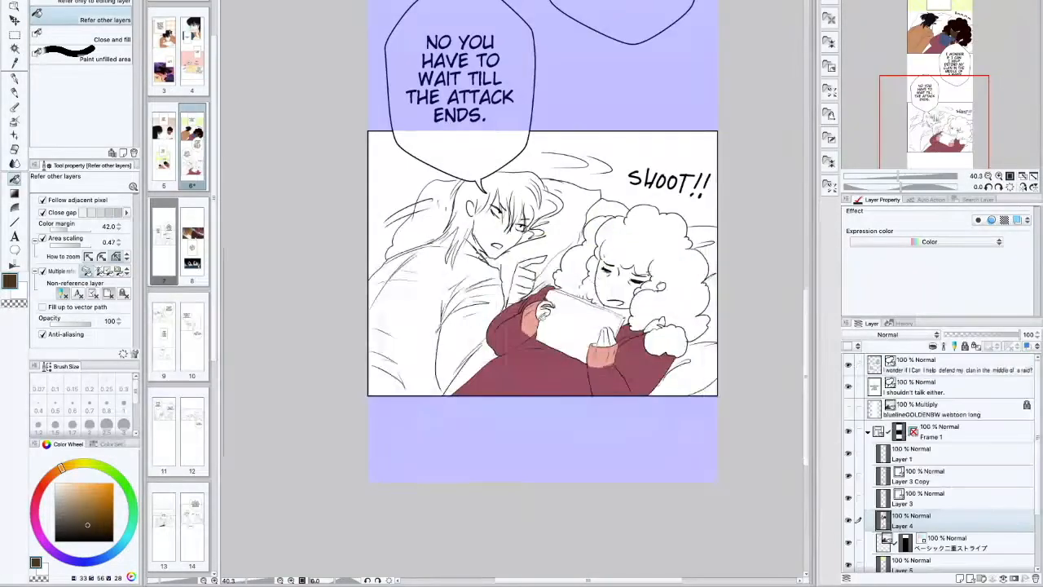
Fill the woman's hands, neck and face with dark brown in the SHOOT!! panel
{"action": "left_click", "coordinate": [544, 310]}
{"action": "left_click", "coordinate": [605, 336]}
{"action": "left_click", "coordinate": [618, 316]}
{"action": "left_click", "coordinate": [616, 292]}
{"action": "left_click", "coordinate": [606, 267]}
{"action": "left_click", "coordinate": [637, 273]}
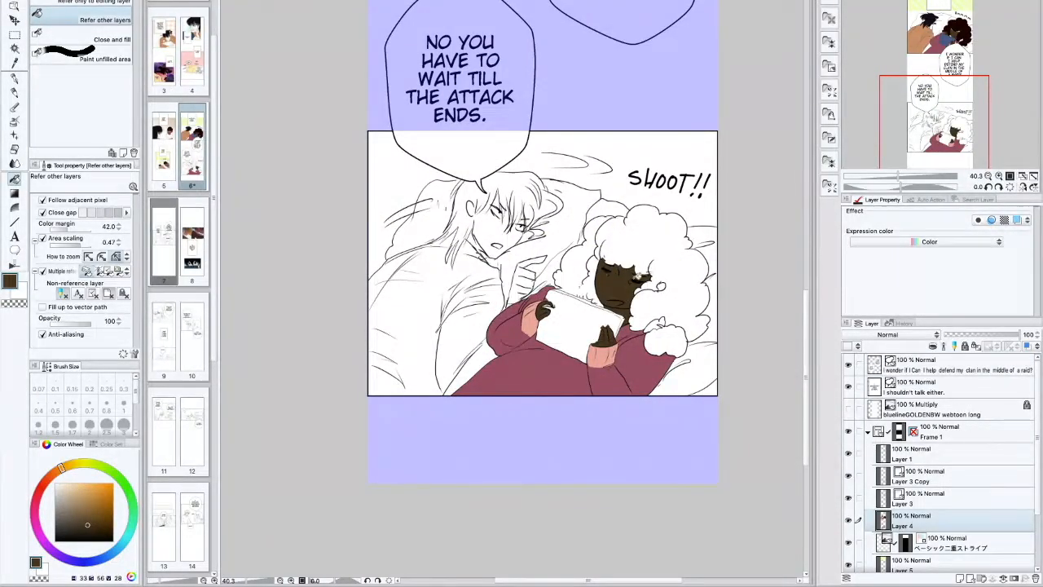
Paint the inside of the woman's open mouth white with the G-pen
{"action": "key", "text": "p"}
{"action": "key", "text": "x"}
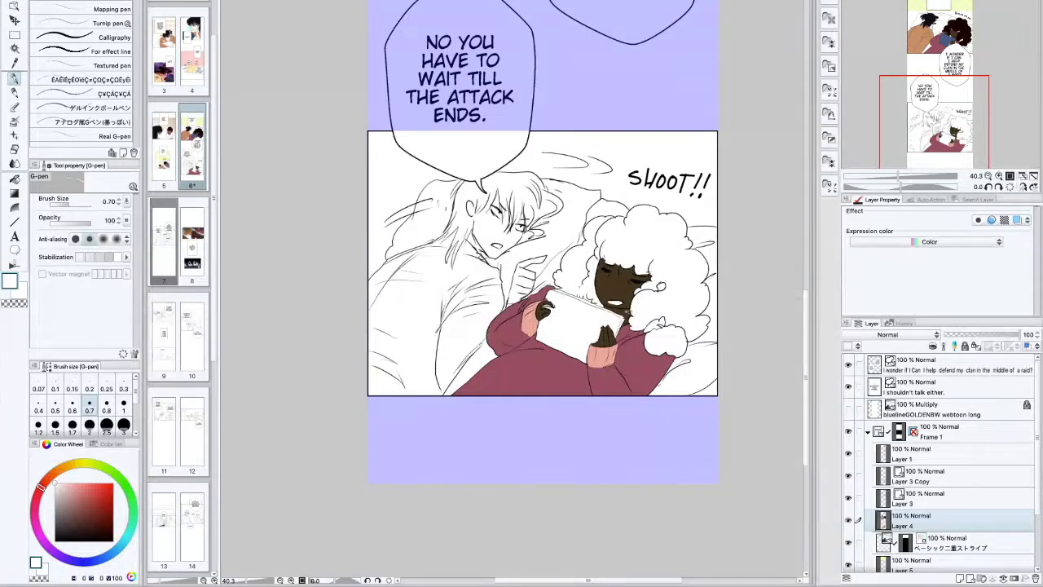
{"action": "left_click", "coordinate": [623, 295], "text": "alt"}
{"action": "left_click_drag", "start_coordinate": [605, 302], "coordinate": [620, 302]}
{"action": "left_click", "coordinate": [615, 302], "text": "alt"}
Fill all sections of the woman's curly hair with very dark brown in the SHOOT!! panel
{"action": "left_click", "coordinate": [624, 290], "text": "alt"}
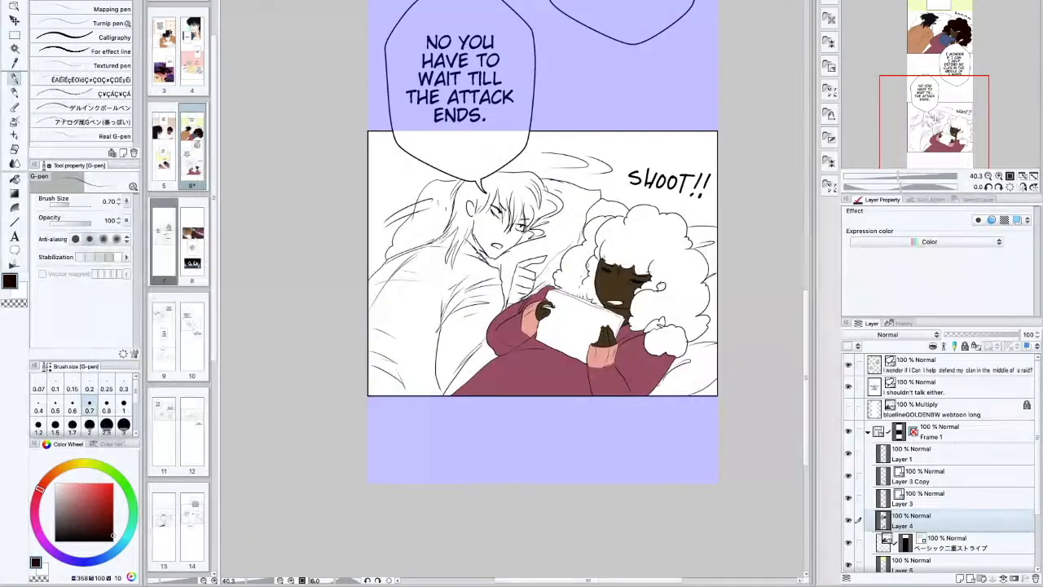
{"action": "key", "text": "g"}
{"action": "left_click", "coordinate": [575, 265]}
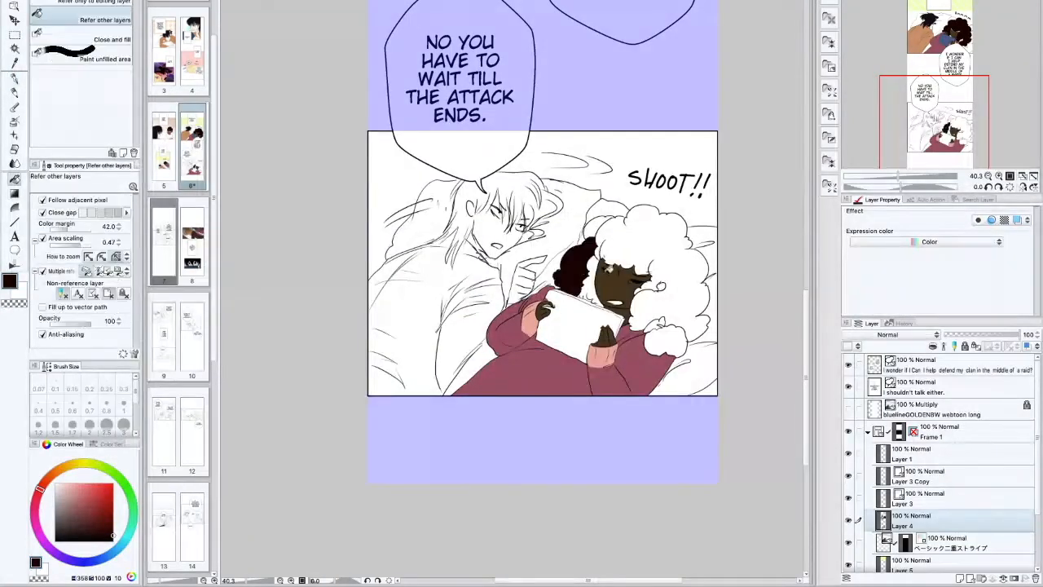
{"action": "left_click", "coordinate": [595, 281]}
{"action": "left_click", "coordinate": [652, 245]}
{"action": "left_click", "coordinate": [599, 227]}
{"action": "left_click", "coordinate": [663, 285]}
{"action": "left_click", "coordinate": [666, 342]}
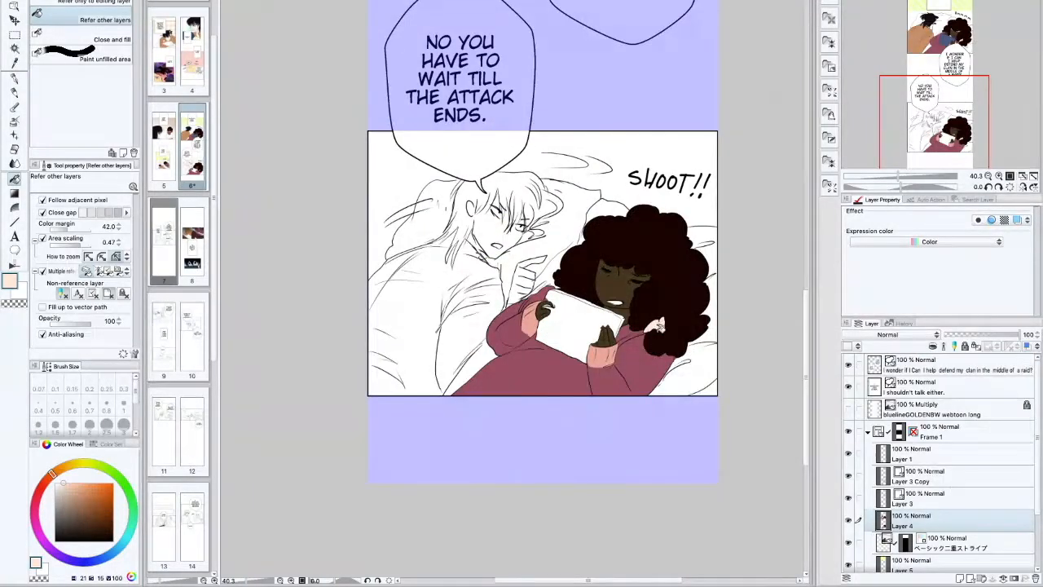
Choose a muted blue (hue 209, saturation 55, value 50) and fill the woman's tablet and its upper edge
{"action": "key", "text": "p"}
{"action": "left_click", "coordinate": [110, 556]}
{"action": "left_click", "coordinate": [86, 512]}
{"action": "key", "text": "g"}
{"action": "left_click", "coordinate": [570, 326]}
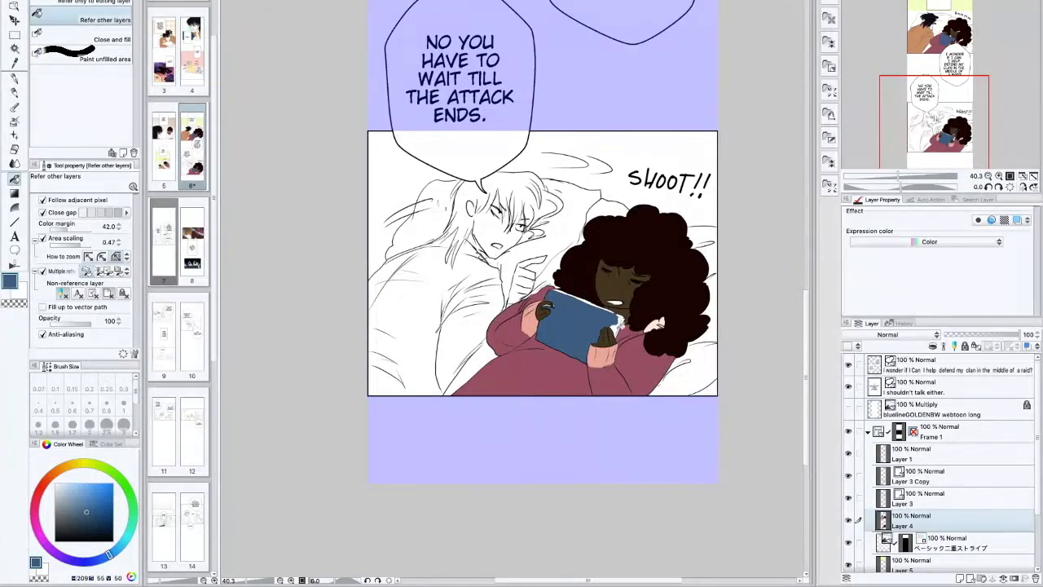
{"action": "left_click", "coordinate": [587, 304]}
Choose an orange-brown (hue 23, saturation 50, value 80) and fill the man's shirt body and sleeve in the SHOOT!! panel
{"action": "key", "text": "p"}
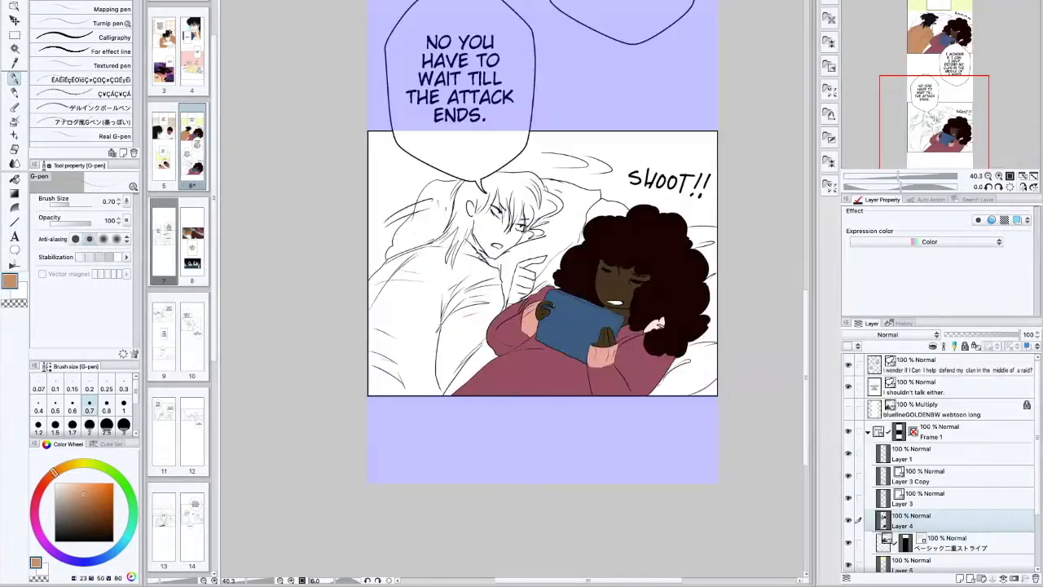
{"action": "key", "text": "g"}
{"action": "left_click", "coordinate": [425, 324]}
{"action": "left_click", "coordinate": [468, 350]}
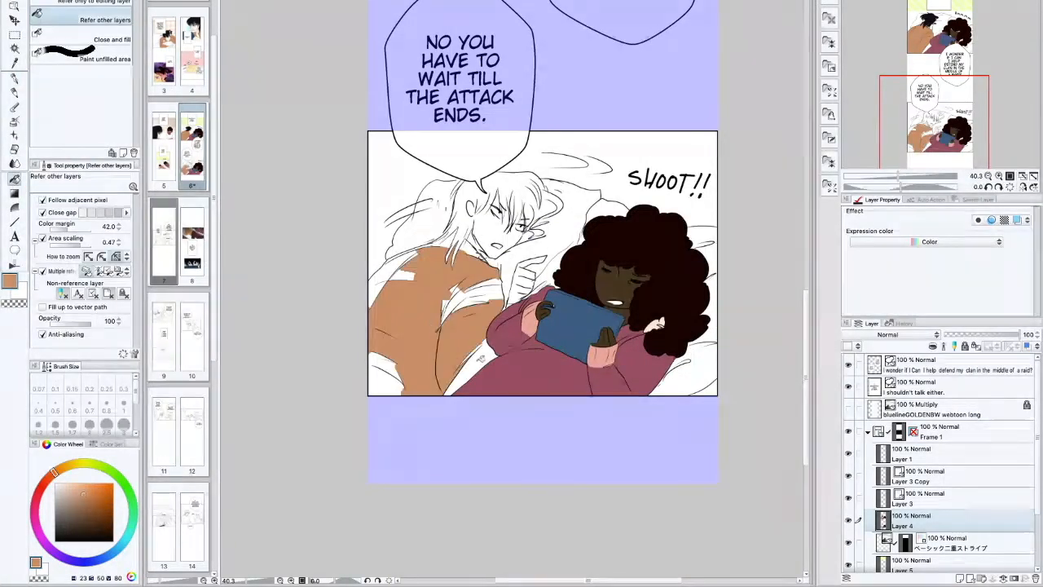
{"action": "left_click", "coordinate": [471, 367]}
{"action": "left_click", "coordinate": [472, 301]}
{"action": "left_click", "coordinate": [401, 269]}
{"action": "left_click", "coordinate": [376, 293]}
{"action": "left_click", "coordinate": [457, 298]}
{"action": "left_click", "coordinate": [390, 376]}
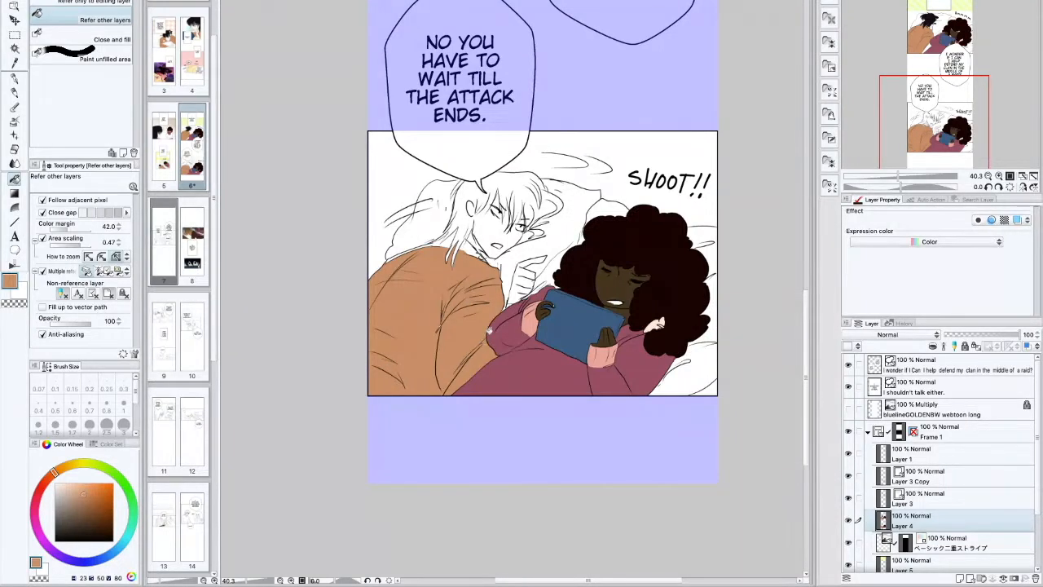
Fill the remaining shirt gaps around the man's collar and hair ends with the same orange-brown
{"action": "key", "text": "p"}
{"action": "key", "text": "g"}
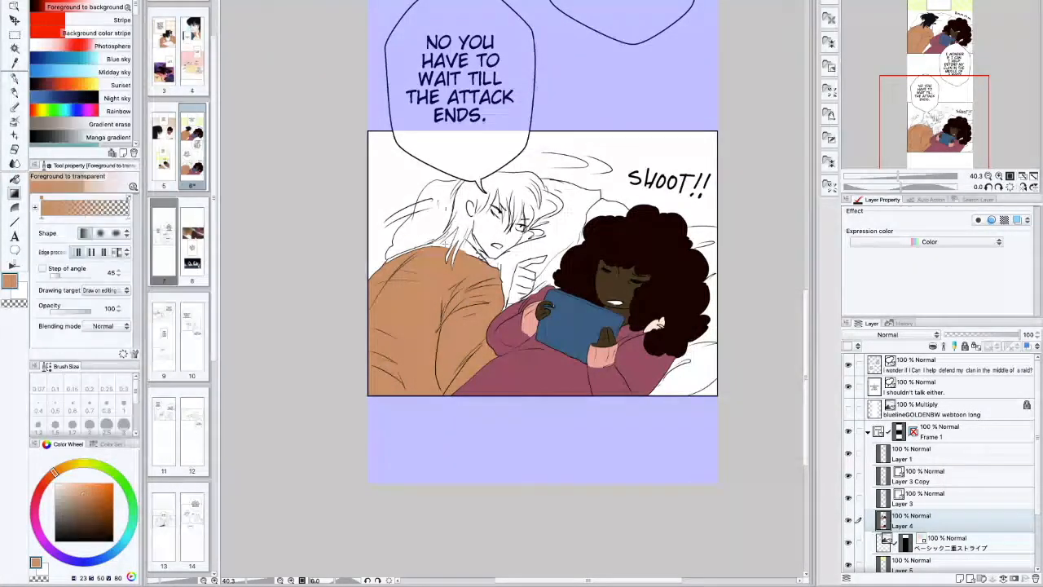
{"action": "key", "text": "g"}
{"action": "left_click", "coordinate": [441, 244]}
{"action": "left_click", "coordinate": [468, 247]}
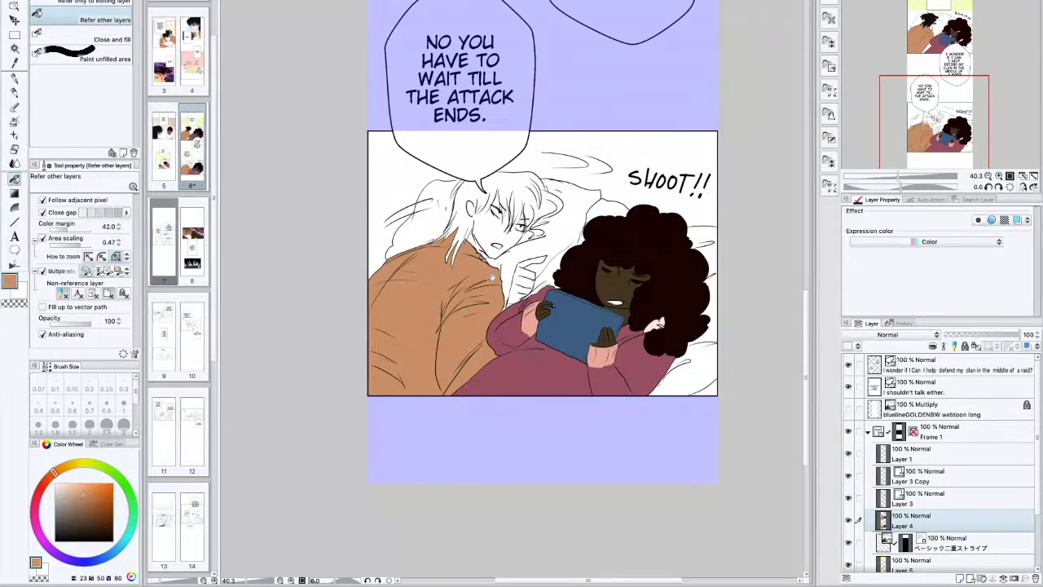
Pick the pale cream skin tone from the LLF Pastel colour set and fill the man's face, neck and hand
{"action": "key", "text": "p"}
{"action": "left_click", "coordinate": [111, 444]}
{"action": "left_click", "coordinate": [42, 531]}
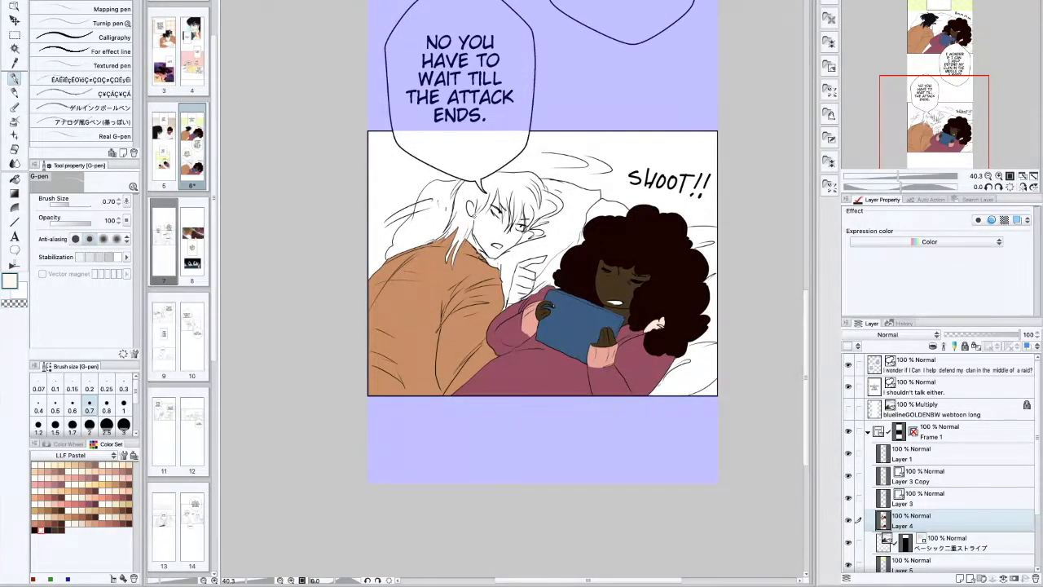
{"action": "key", "text": "g"}
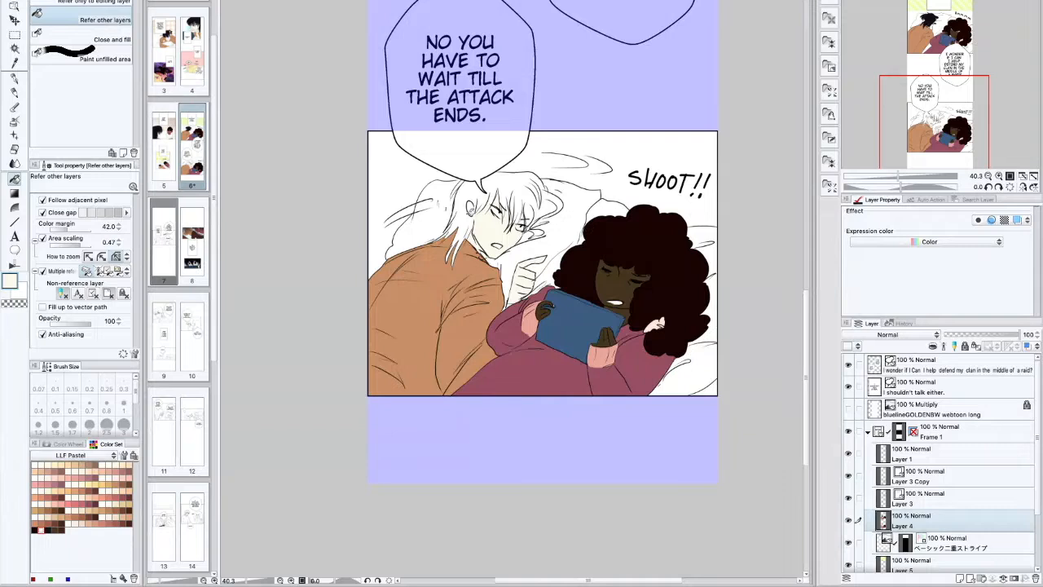
Fill the man's hair with black and paint in the missed fringe and back strands with the G-pen
{"action": "left_click", "coordinate": [35, 529]}
{"action": "mouse_move", "coordinate": [466, 195]}
{"action": "left_mouse_down"}
{"action": "mouse_move", "coordinate": [533, 179]}
{"action": "mouse_move", "coordinate": [517, 200]}
{"action": "mouse_move", "coordinate": [560, 208]}
{"action": "mouse_move", "coordinate": [560, 194]}
{"action": "mouse_move", "coordinate": [542, 186]}
{"action": "mouse_move", "coordinate": [552, 195]}
{"action": "mouse_move", "coordinate": [555, 231]}
{"action": "left_mouse_up"}
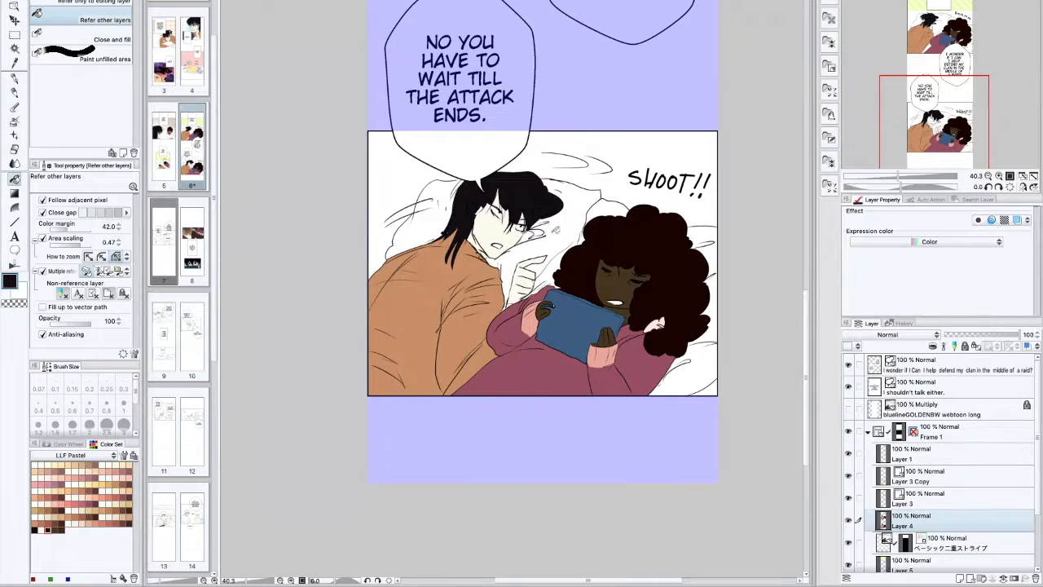
{"action": "key", "text": "p"}
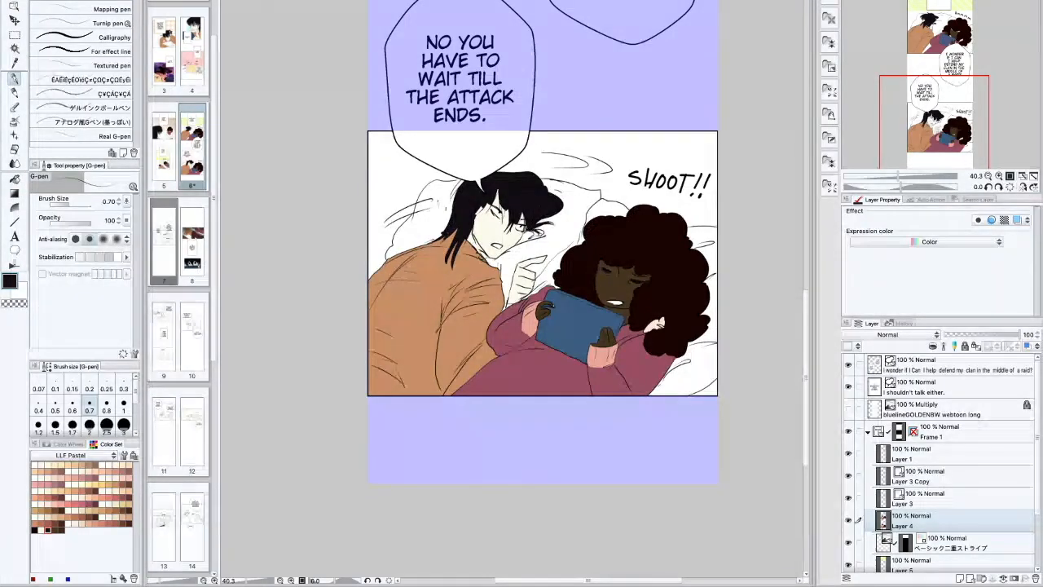
{"action": "left_click_drag", "start_coordinate": [541, 230], "coordinate": [523, 239]}
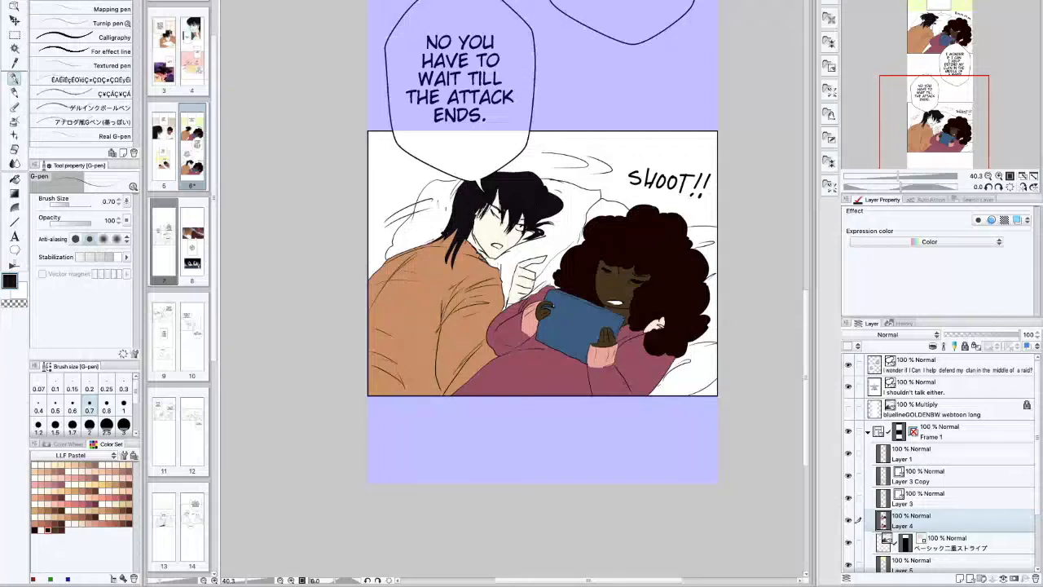
{"action": "left_click_drag", "start_coordinate": [463, 184], "coordinate": [447, 248]}
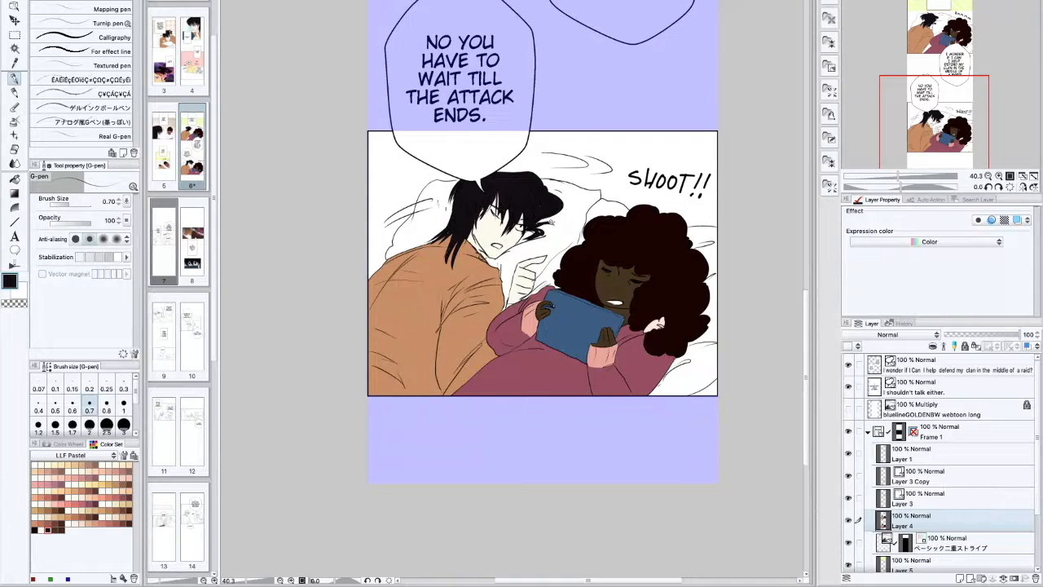
Airbrush a soft white highlight over the man's fringe using the Soft airbrush at size 5
{"action": "key", "text": "x"}
{"action": "left_click", "coordinate": [15, 121]}
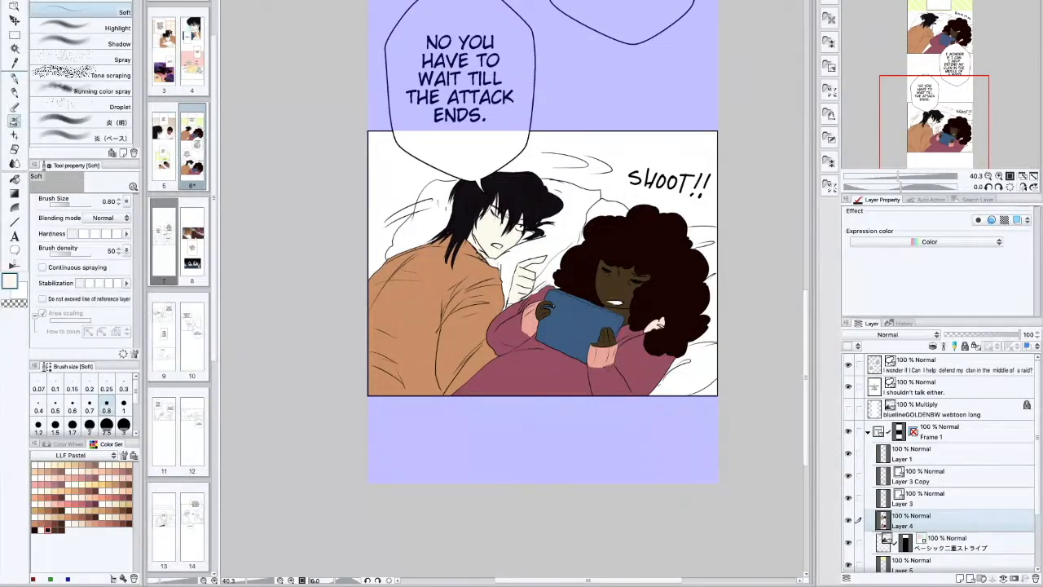
{"action": "key", "text": "["}
{"action": "mouse_move", "coordinate": [513, 220]}
{"action": "left_mouse_down"}
{"action": "mouse_move", "coordinate": [500, 213]}
{"action": "mouse_move", "coordinate": [553, 222]}
{"action": "left_mouse_up"}
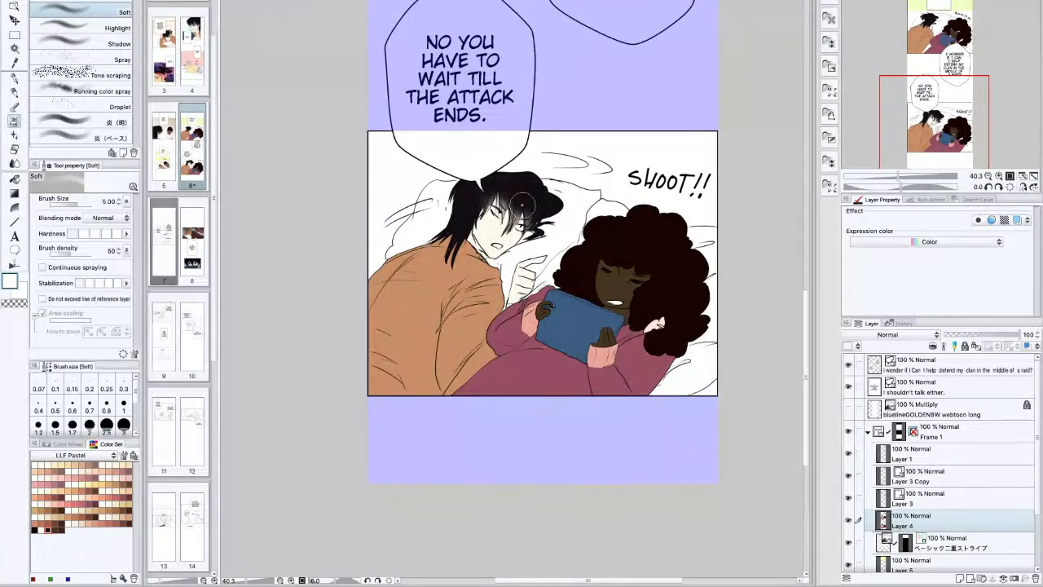
{"action": "key", "text": "p"}
{"action": "key", "text": "x"}
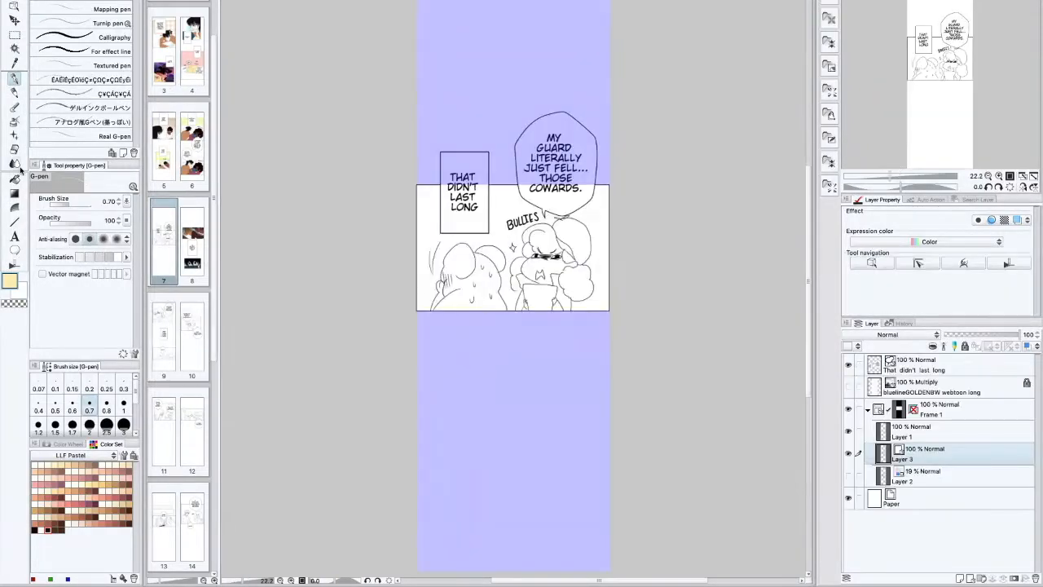
Add a new layer below the line art on page 7 and fill the sweating character's head, ears and body with pale yellow
{"action": "key", "text": "g"}
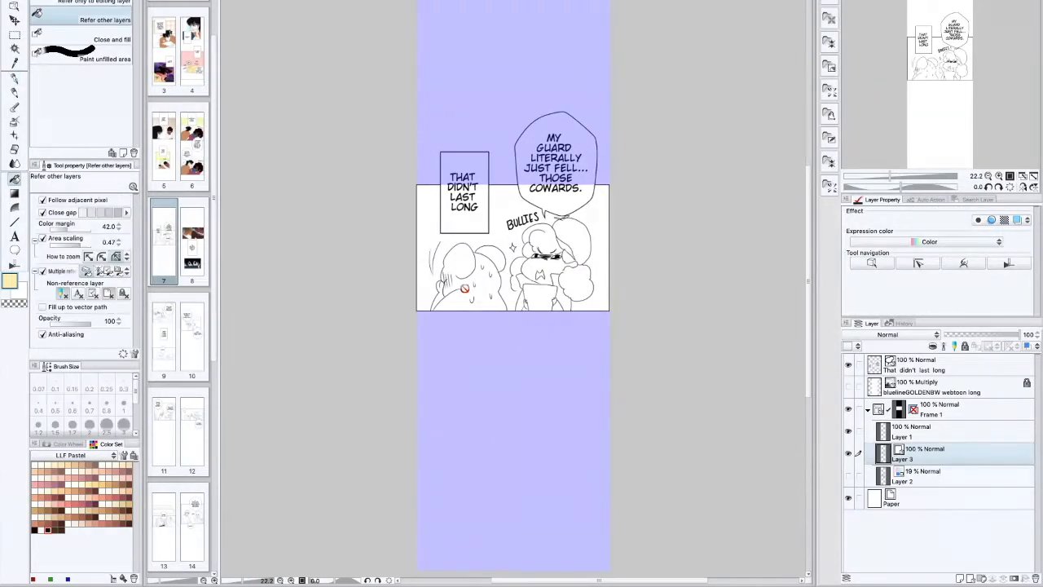
{"action": "scroll", "coordinate": [465, 288], "scroll_direction": "up", "scroll_amount": 1}
{"action": "key", "text": "ctrl+shift+n"}
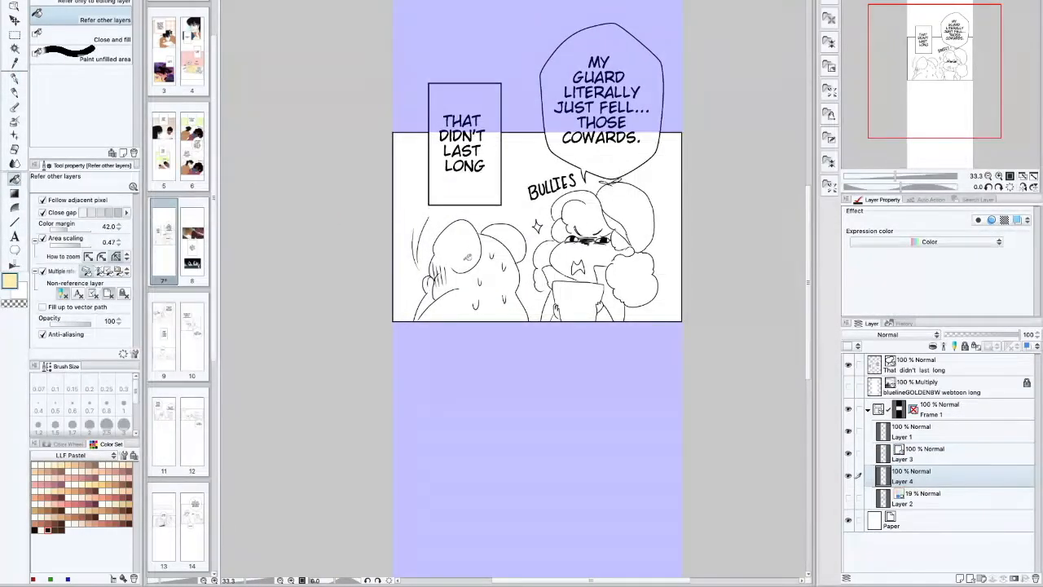
{"action": "left_click", "coordinate": [469, 253]}
{"action": "left_click", "coordinate": [476, 297]}
{"action": "left_click", "coordinate": [431, 289]}
{"action": "left_click", "coordinate": [507, 249]}
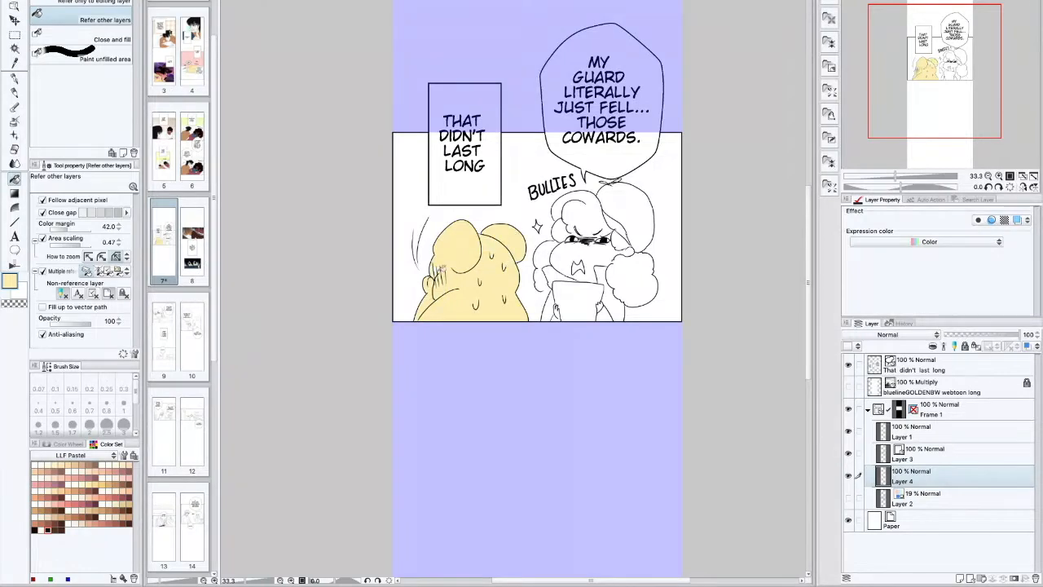
Airbrush a pink blush onto the yellow character's cheek with the Soft airbrush at size 1.7
{"action": "left_click", "coordinate": [13, 120]}
{"action": "left_click", "coordinate": [78, 500]}
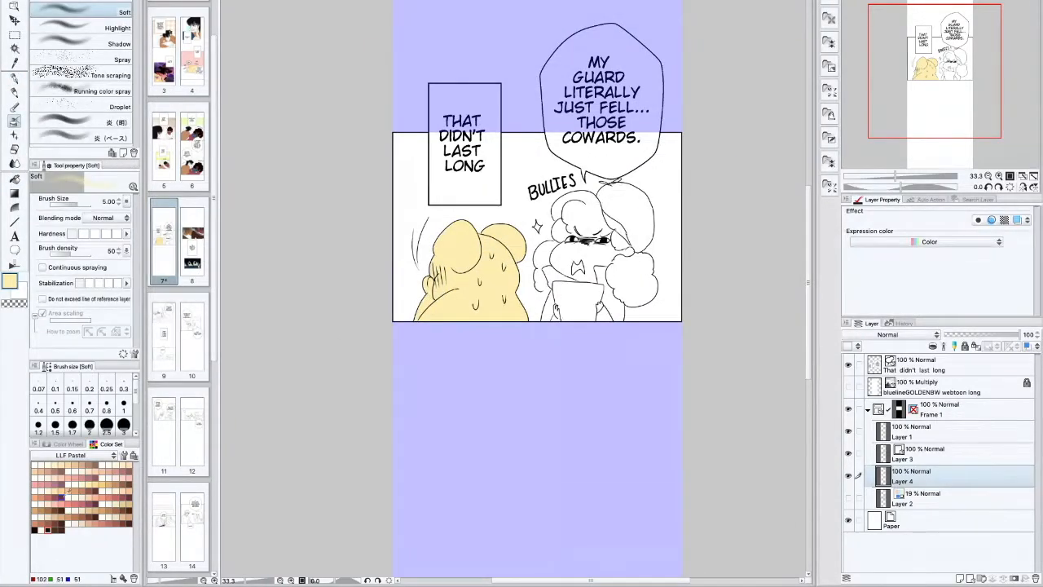
{"action": "key", "text": "bracketleft"}
{"action": "key", "text": "bracketleft"}
{"action": "key", "text": "bracketleft"}
{"action": "key", "text": "bracketleft"}
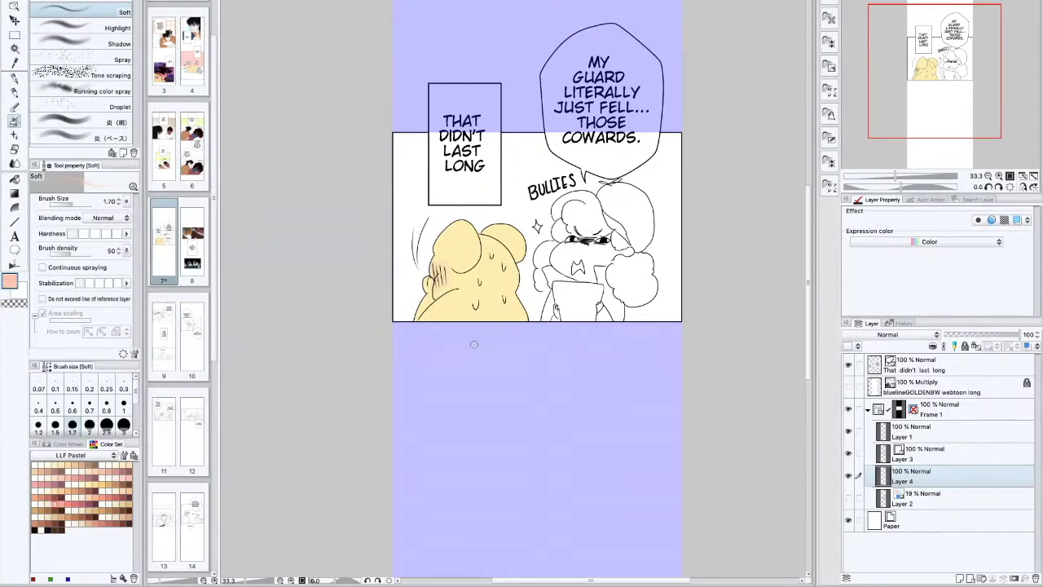
Colour the yellow character's sweat drops pale cream (hue 47, saturation 14, value 100) with the G-pen
{"action": "key", "text": "p"}
{"action": "left_click", "coordinate": [68, 443]}
{"action": "left_click", "coordinate": [463, 261], "text": "alt"}
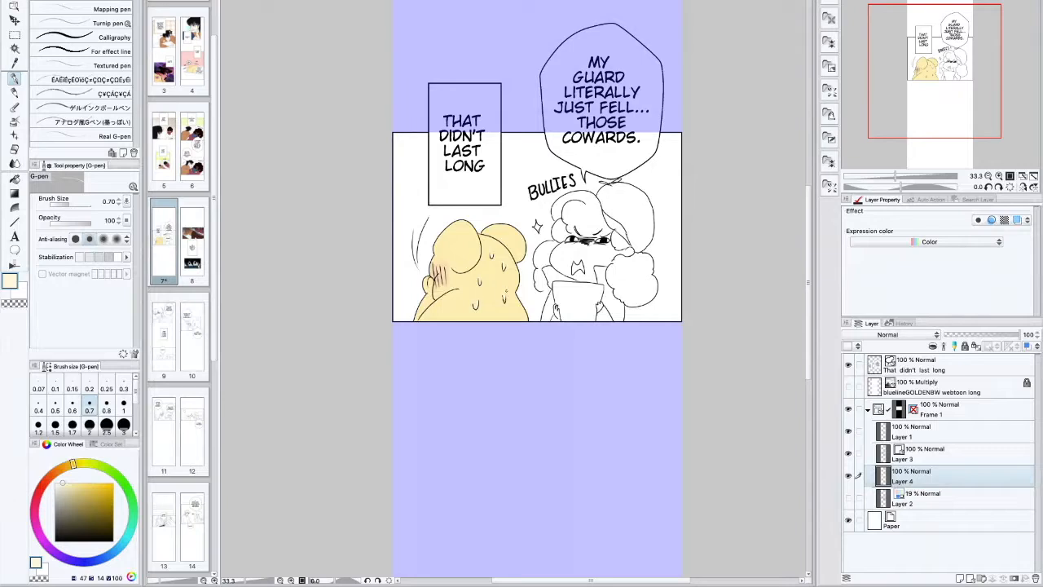
Trace the two curved motion lines beside the yellow character's head in orange with the G-pen
{"action": "left_click", "coordinate": [61, 467]}
{"action": "left_click", "coordinate": [104, 471]}
{"action": "left_click_drag", "start_coordinate": [430, 215], "coordinate": [420, 263]}
{"action": "left_click_drag", "start_coordinate": [418, 226], "coordinate": [412, 266]}
Fill the sparkle between the two characters with bright yellow (hue 59, saturation 82, value 100)
{"action": "left_click", "coordinate": [472, 244], "text": "alt"}
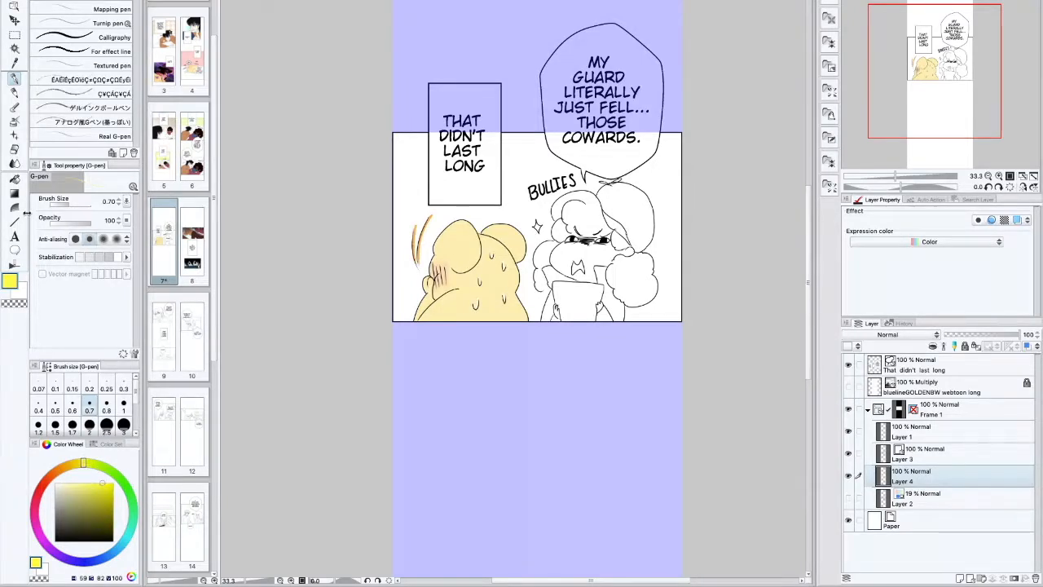
{"action": "key", "text": "g"}
{"action": "left_click", "coordinate": [537, 227]}
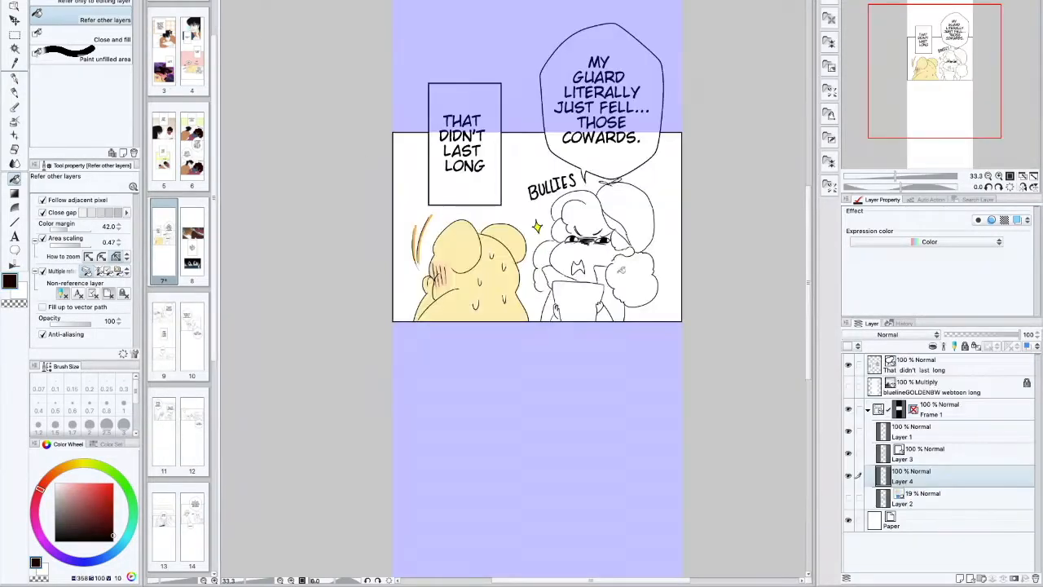
Fill all sections of the woman's curly hair with very dark brown (hue 358, saturation 100, value 10) in the BULLIES panel
{"action": "left_click", "coordinate": [631, 281]}
{"action": "left_click", "coordinate": [541, 282]}
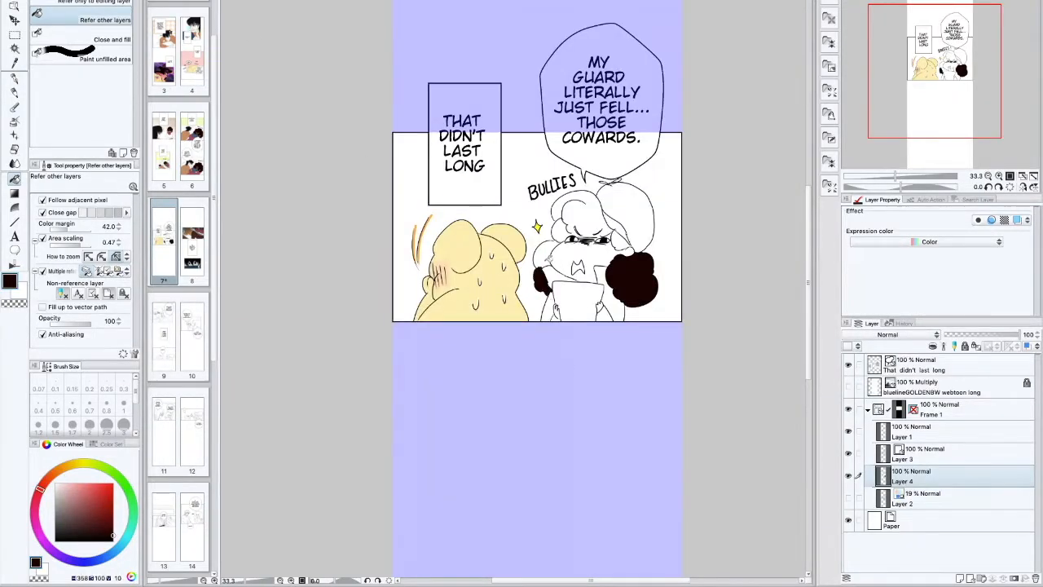
{"action": "left_click", "coordinate": [544, 256]}
{"action": "left_click", "coordinate": [562, 231]}
{"action": "left_click", "coordinate": [587, 205]}
{"action": "left_click", "coordinate": [632, 242]}
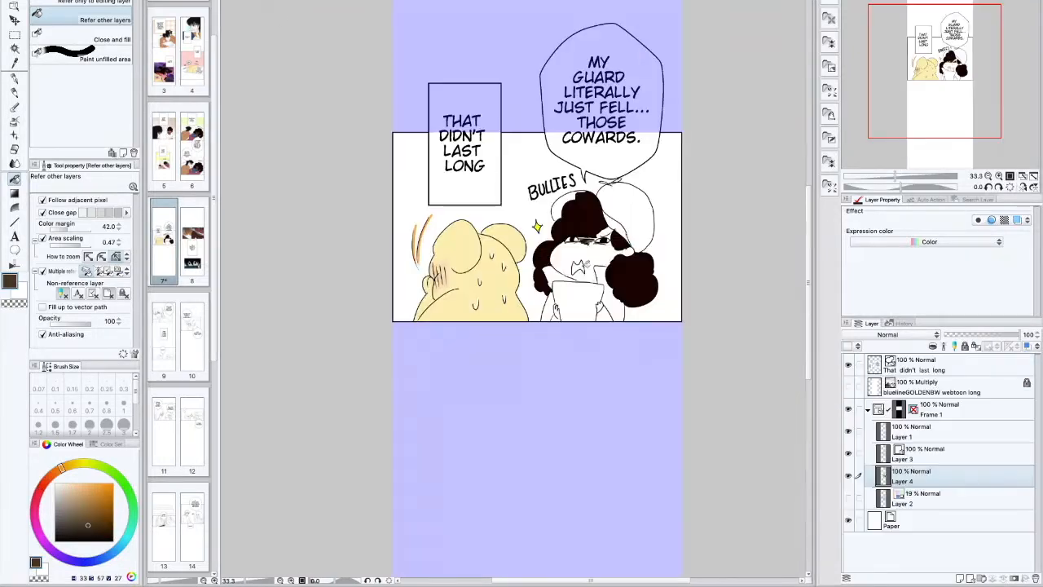
Fill the woman's face with dark brown (hue 33, saturation 57, value 27) and both hat sections with light peach (hue 21, saturation 15, value 100)
{"action": "left_click", "coordinate": [577, 261]}
{"action": "key", "text": "p"}
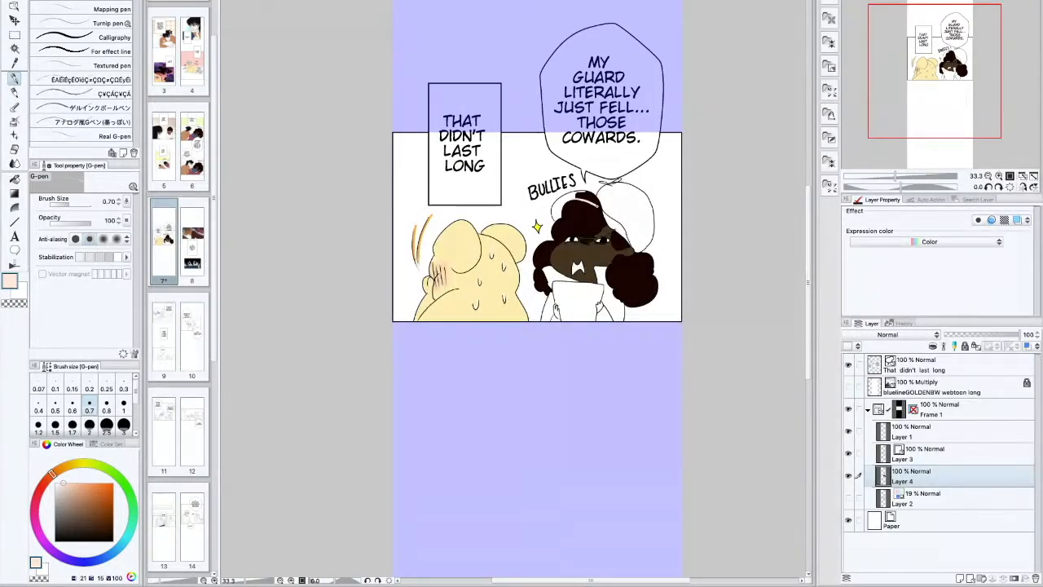
{"action": "key", "text": "g"}
{"action": "left_click", "coordinate": [574, 199]}
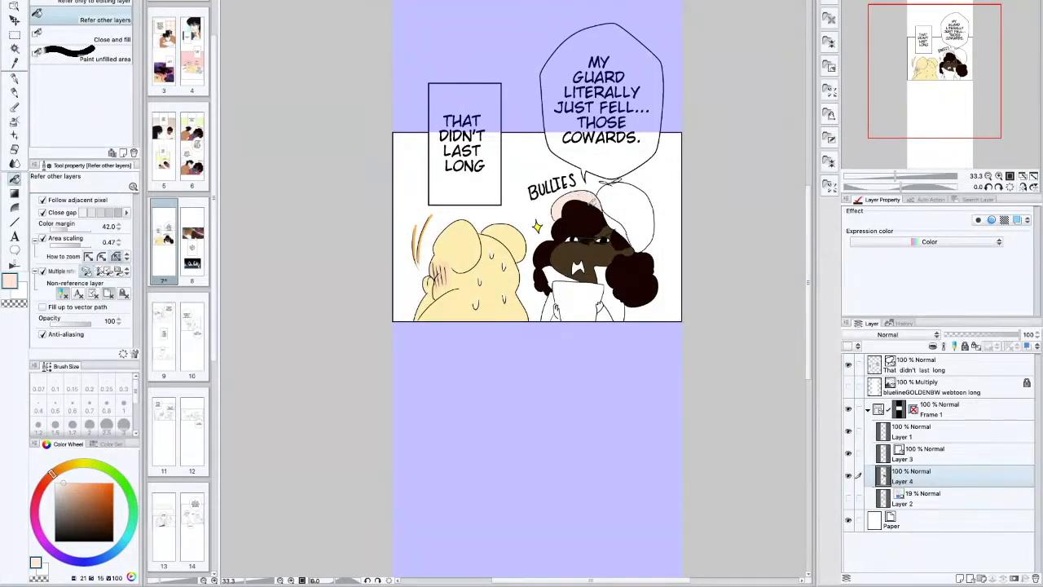
{"action": "left_click", "coordinate": [637, 206]}
Fill the woman's hands with her dark brown skin colour and her top with pink (hue 7, saturation 29, value 100)
{"action": "left_click", "coordinate": [578, 270], "text": "alt"}
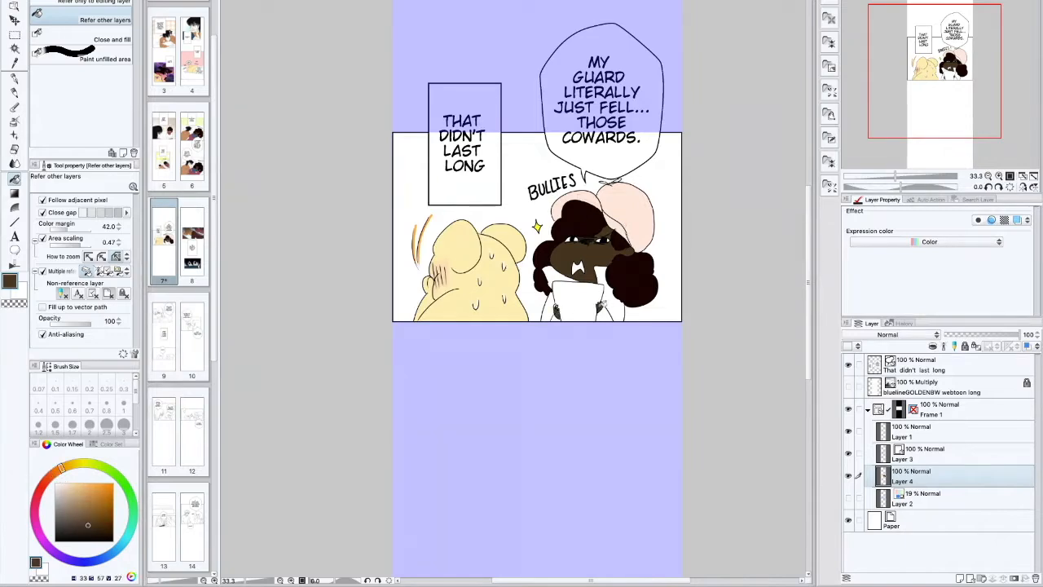
{"action": "key", "text": "p"}
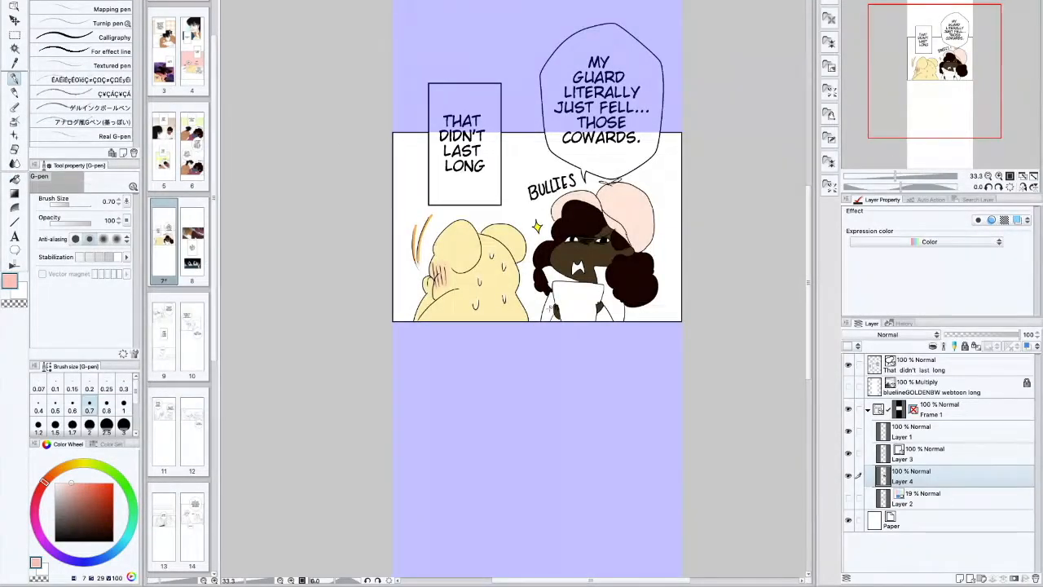
{"action": "key", "text": "g"}
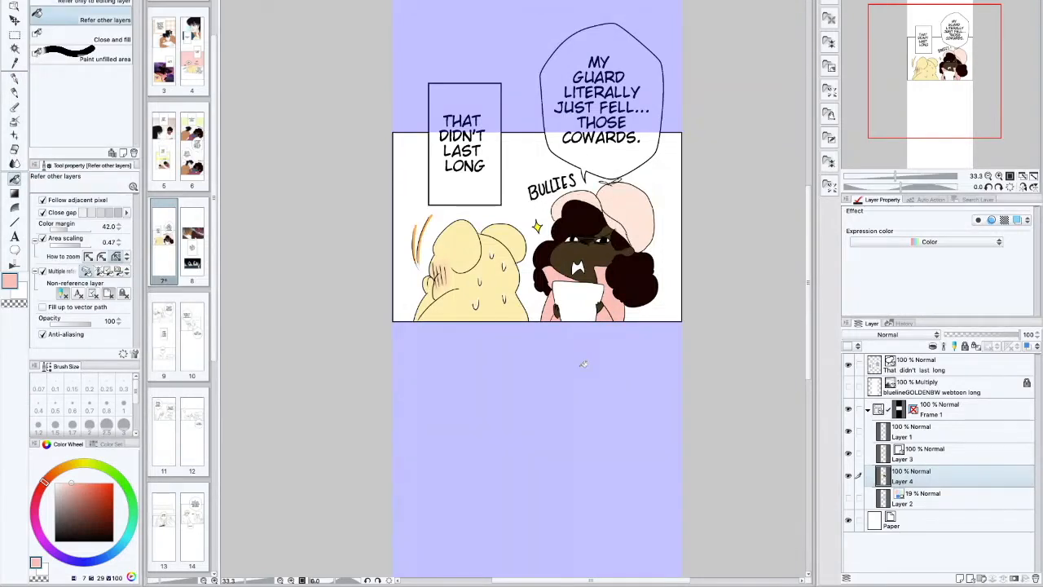
On a new layer beneath the flats, fill a rectangular band across the panel background with pale aqua (hue 172, saturation 17, value 100) and deselect
{"action": "key", "text": "m"}
{"action": "key", "text": "ctrl+shift+n"}
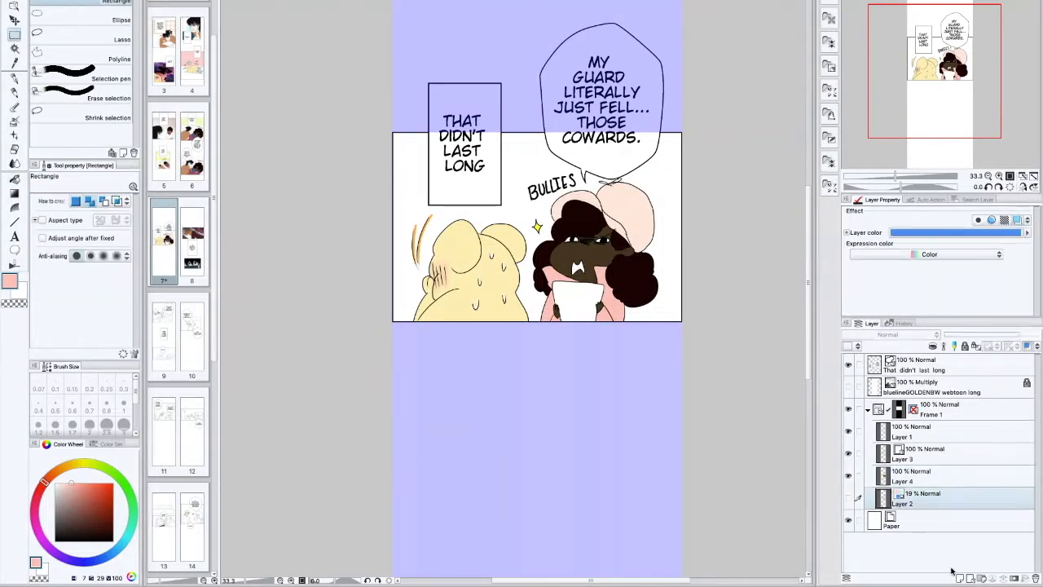
{"action": "left_click_drag", "start_coordinate": [355, 144], "coordinate": [740, 285]}
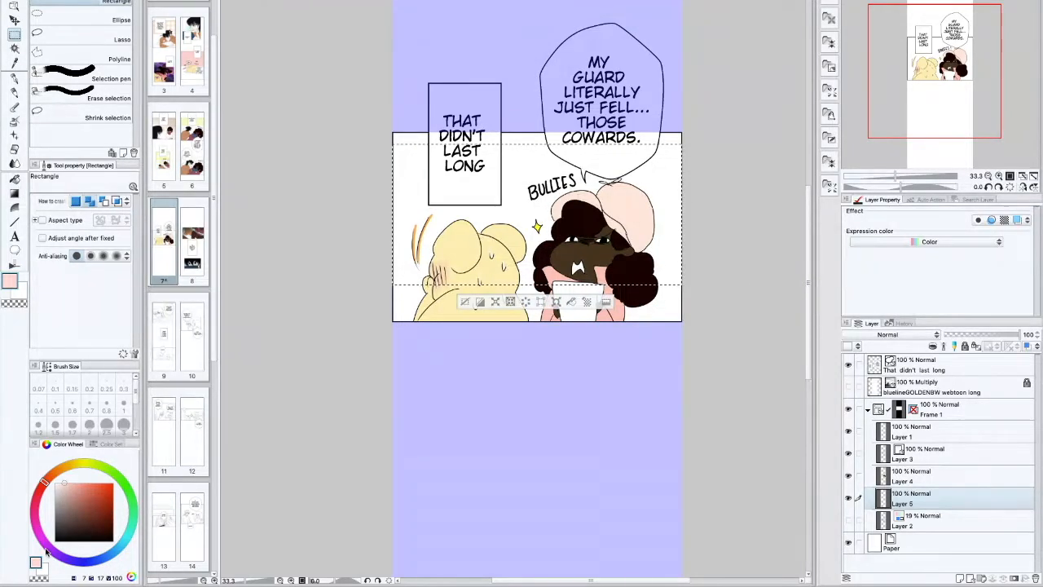
{"action": "left_click", "coordinate": [572, 302]}
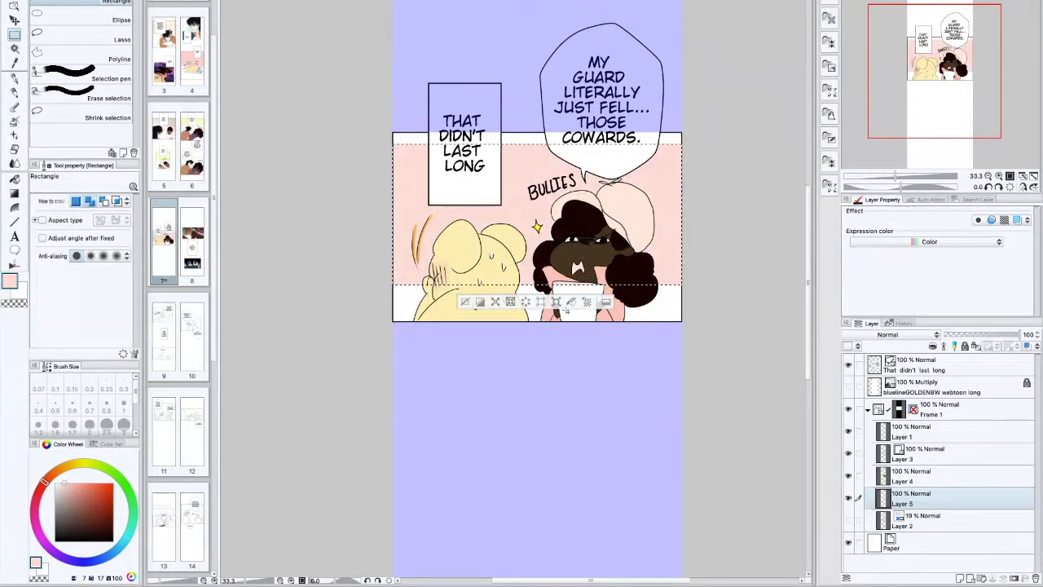
{"action": "key", "text": "ctrl+z"}
{"action": "left_click", "coordinate": [131, 531]}
{"action": "left_click", "coordinate": [571, 302]}
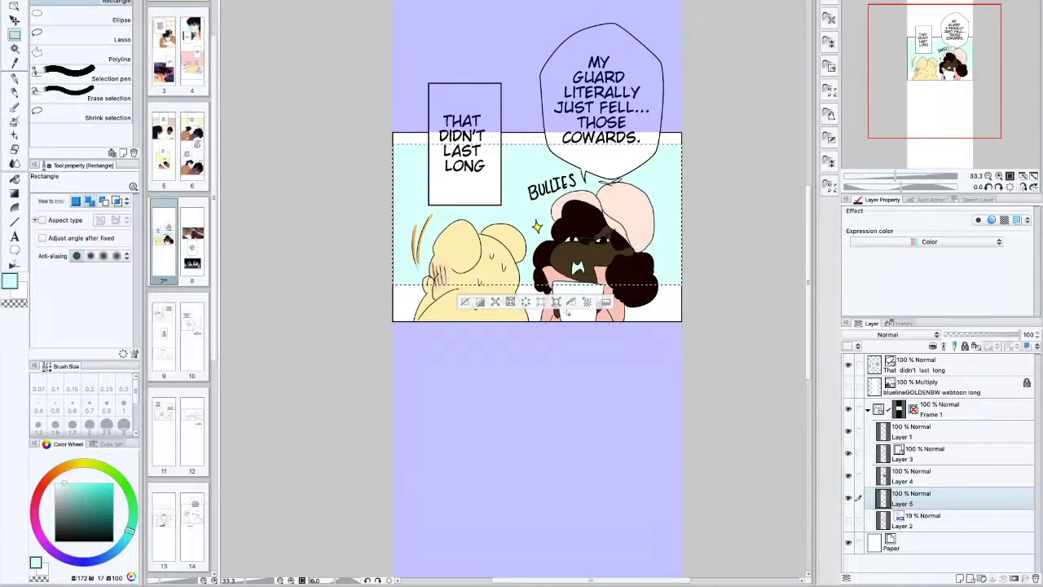
{"action": "left_click", "coordinate": [466, 302]}
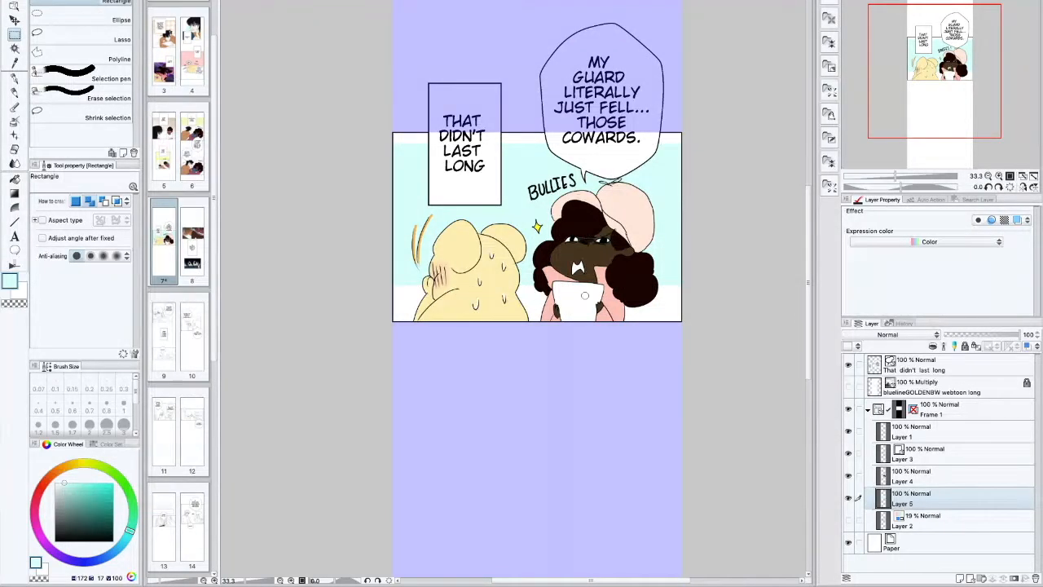
Choose a muted blue (hue 217, saturation 52, value 53) and fill the woman's tablet
{"action": "left_click", "coordinate": [15, 177]}
{"action": "left_click_drag", "start_coordinate": [110, 554], "coordinate": [102, 558]}
{"action": "left_click_drag", "start_coordinate": [88, 521], "coordinate": [92, 495]}
{"action": "left_click", "coordinate": [586, 292]}
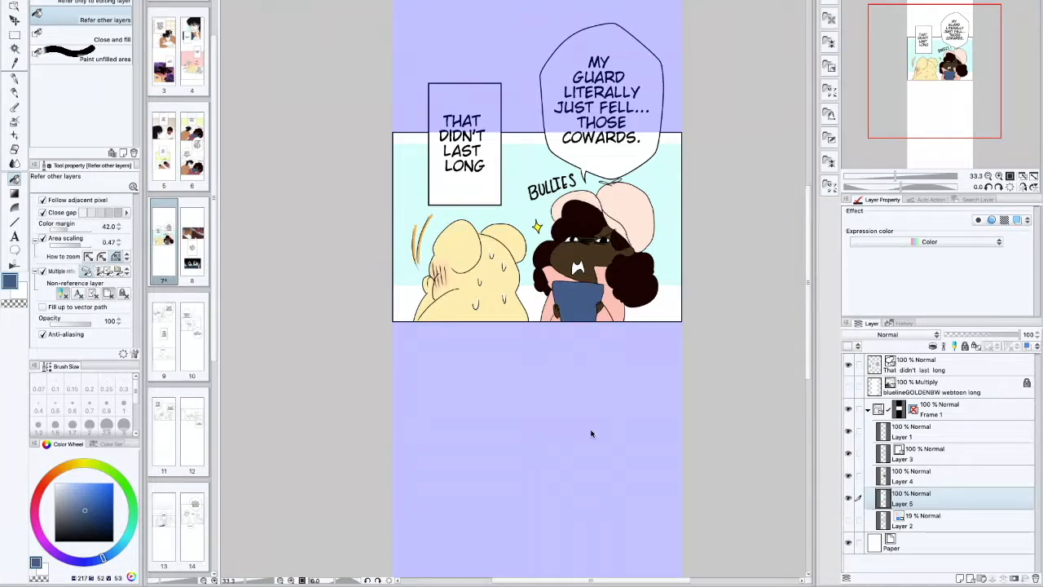
On the flats layer, softly airbrush a dark purple shadow (hue 316, saturation 70, value 19) across the woman's eyes and upper face, and close page 7
{"action": "left_click", "coordinate": [15, 122]}
{"action": "left_click", "coordinate": [58, 559]}
{"action": "left_click_drag", "start_coordinate": [56, 553], "coordinate": [36, 523]}
{"action": "left_click", "coordinate": [94, 517]}
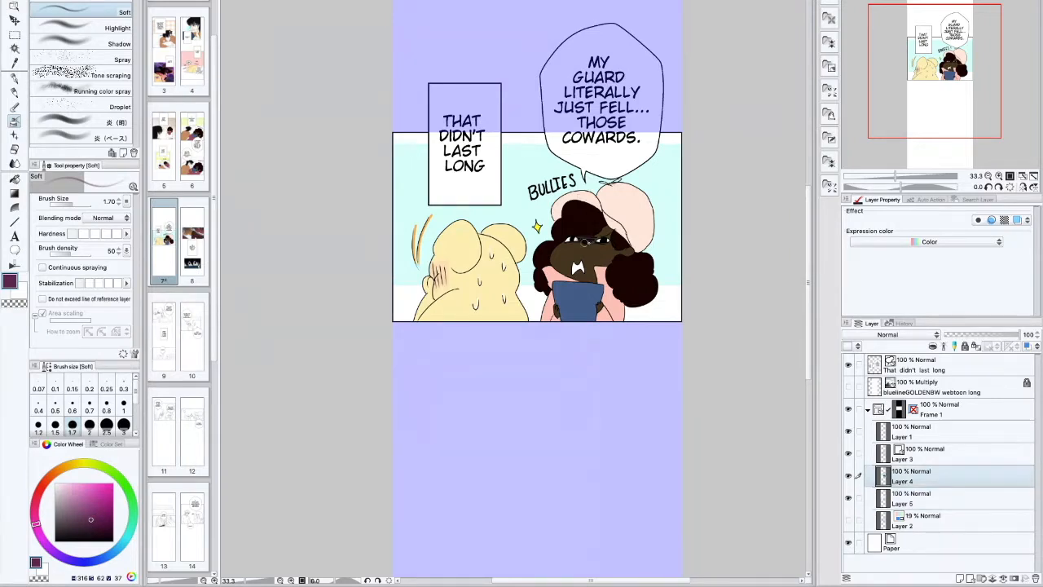
{"action": "left_click", "coordinate": [580, 241], "text": "alt"}
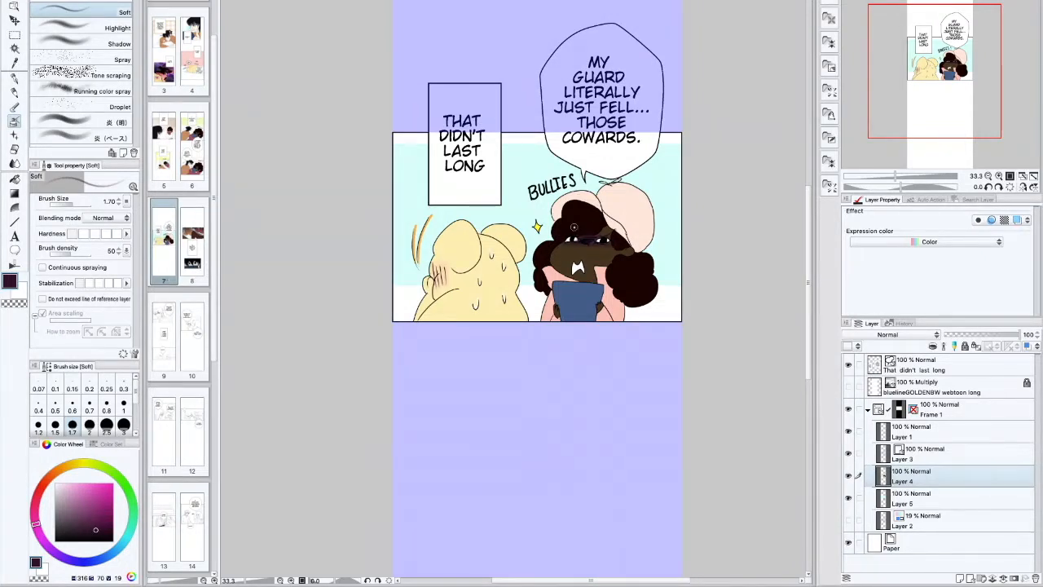
{"action": "key", "text": "super+w"}
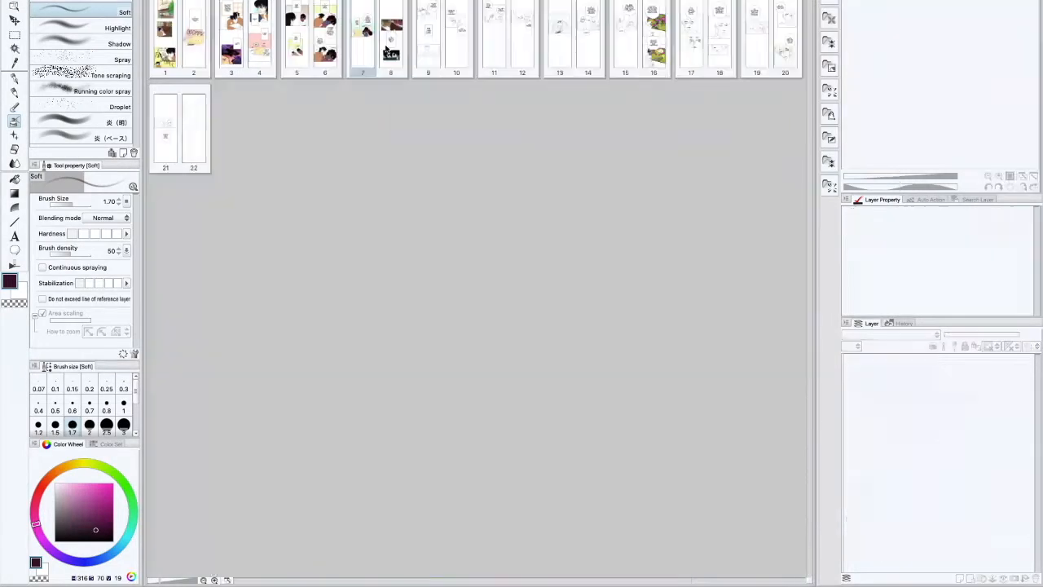
Review the coloured and uncoloured page thumbnails from page 9 through page 21 in the webtoon's page overview
{"action": "left_click", "coordinate": [432, 43]}
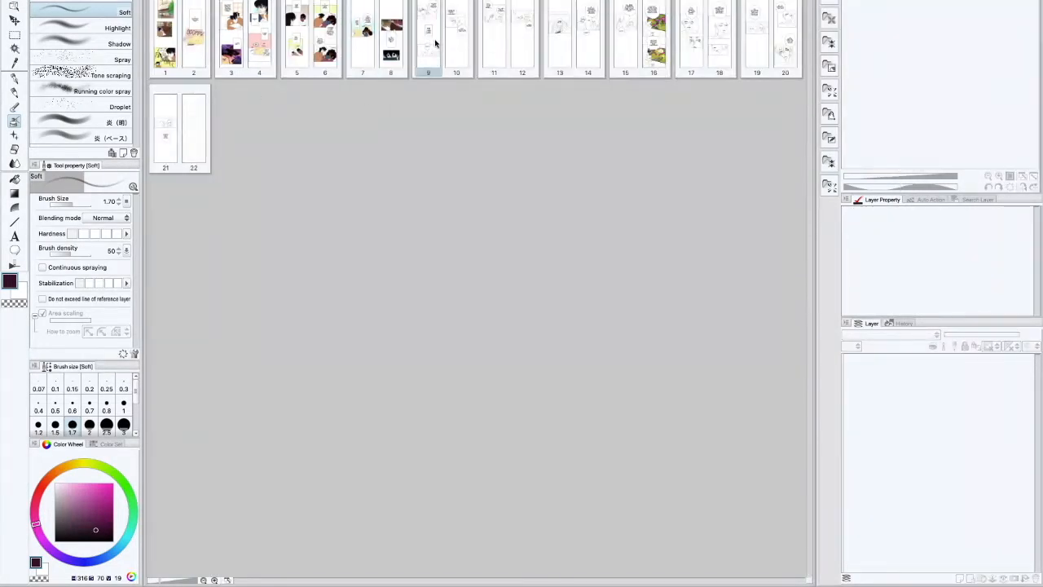
{"action": "left_click", "coordinate": [523, 53]}
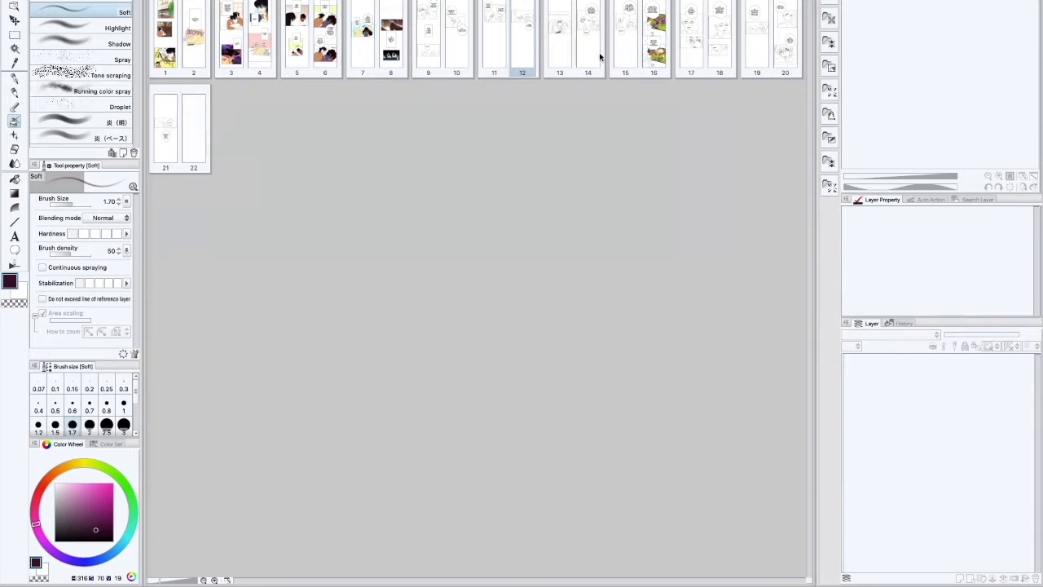
{"action": "left_click", "coordinate": [662, 55]}
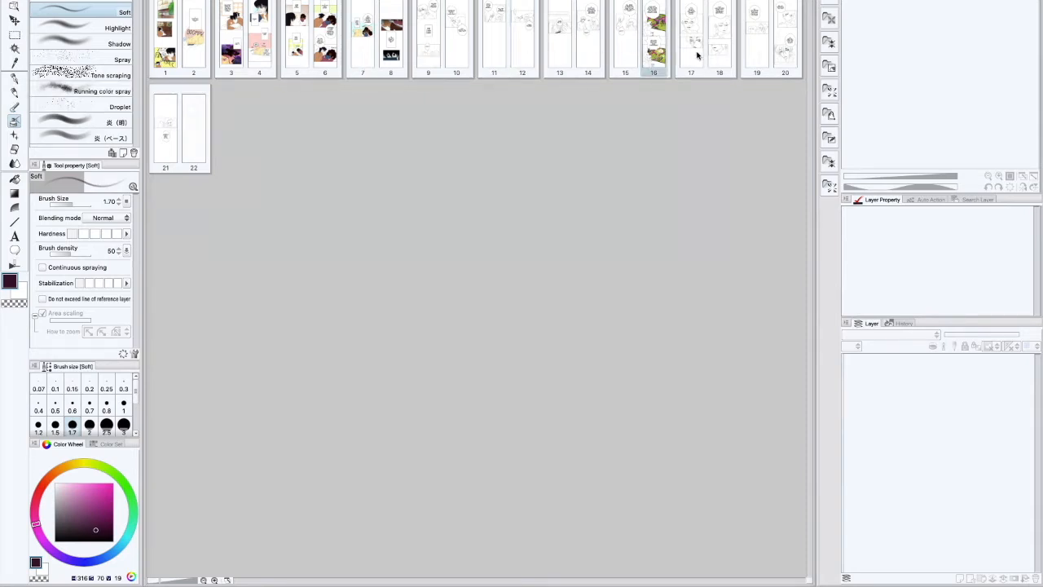
{"action": "left_click", "coordinate": [781, 60]}
{"action": "left_click", "coordinate": [525, 59]}
{"action": "left_click", "coordinate": [658, 57]}
{"action": "left_click", "coordinate": [781, 63]}
{"action": "left_click", "coordinate": [162, 153]}
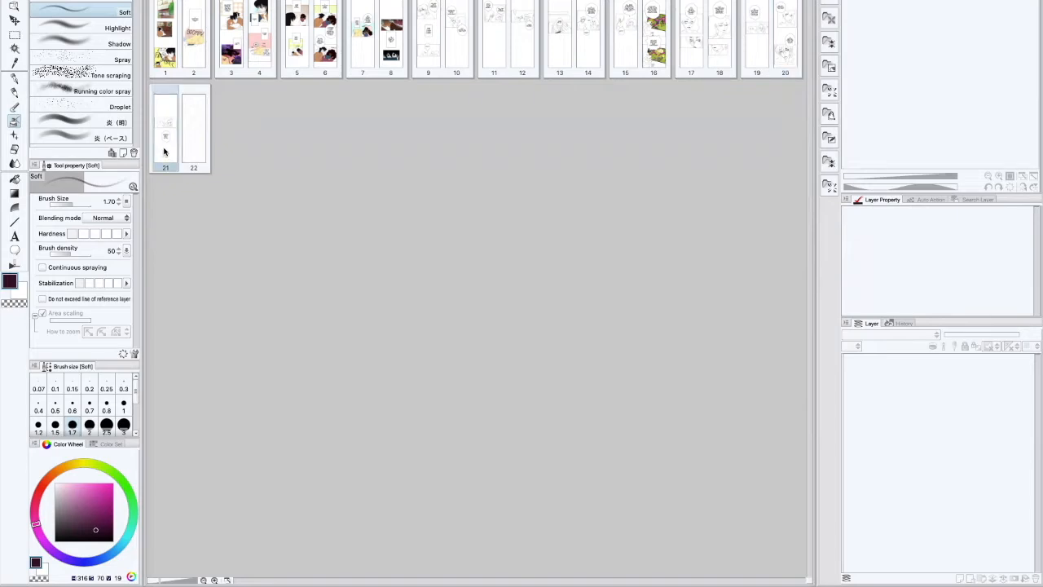